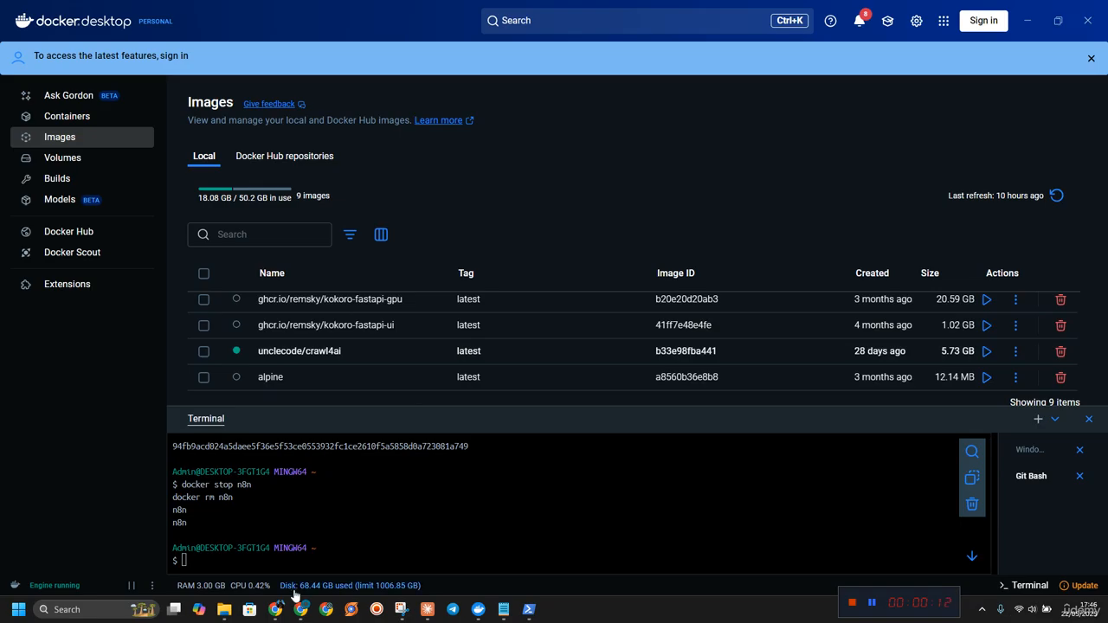
- Switch to Chrome, search Google for "docker desktop" in a new tab, and open the docker.com Docker Desktop product page
{"action": "left_click", "coordinate": [300, 610]}
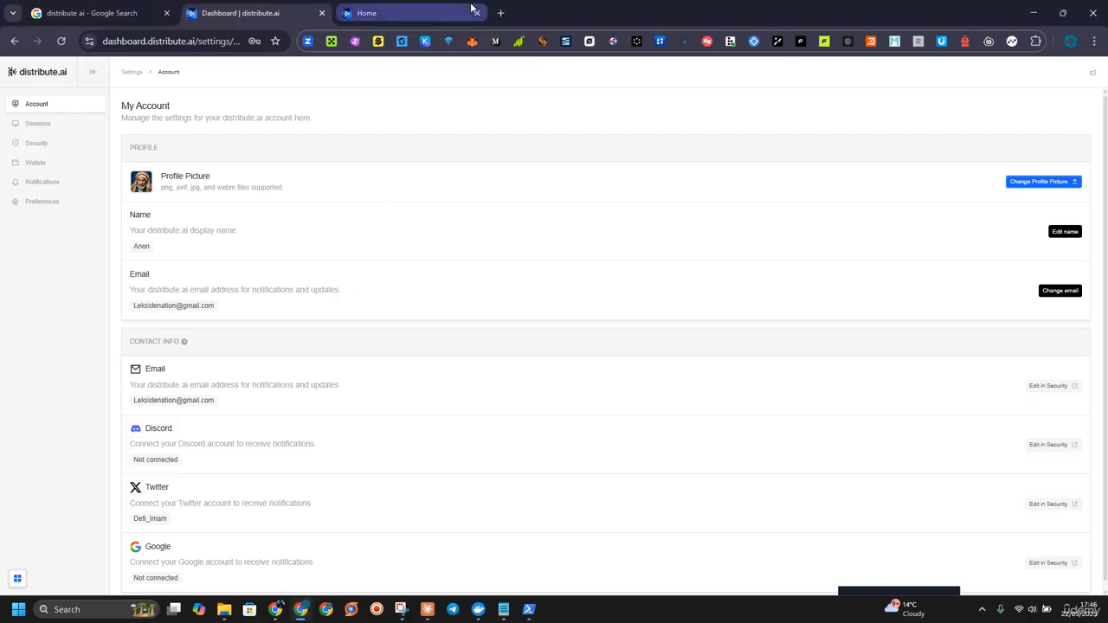
{"action": "left_click", "coordinate": [500, 10]}
{"action": "type", "text": "docker"}
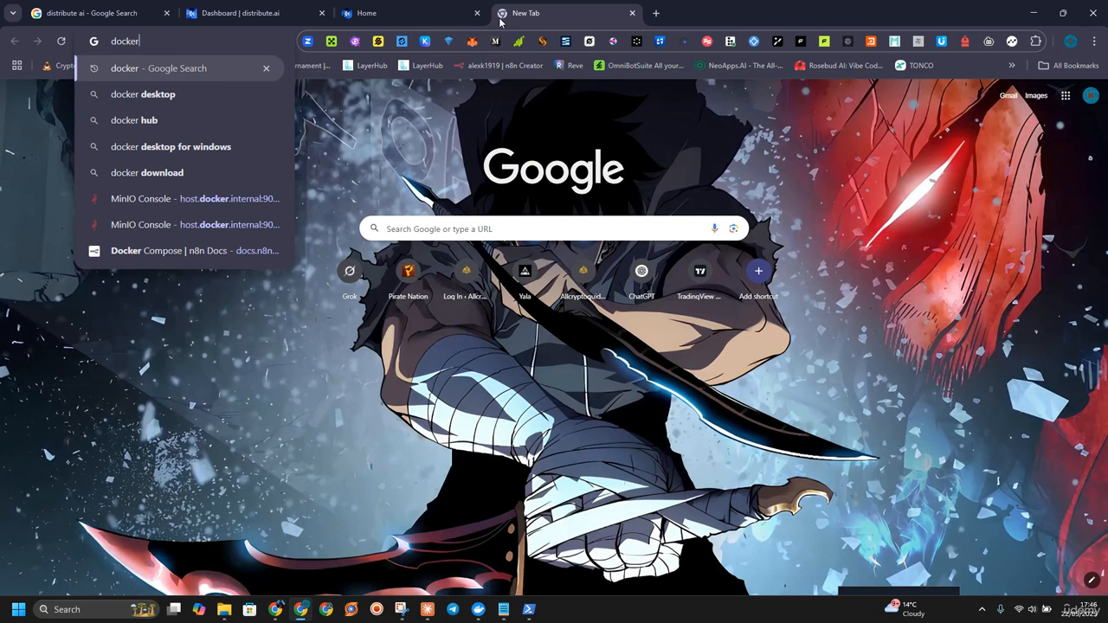
{"action": "left_click", "coordinate": [145, 94]}
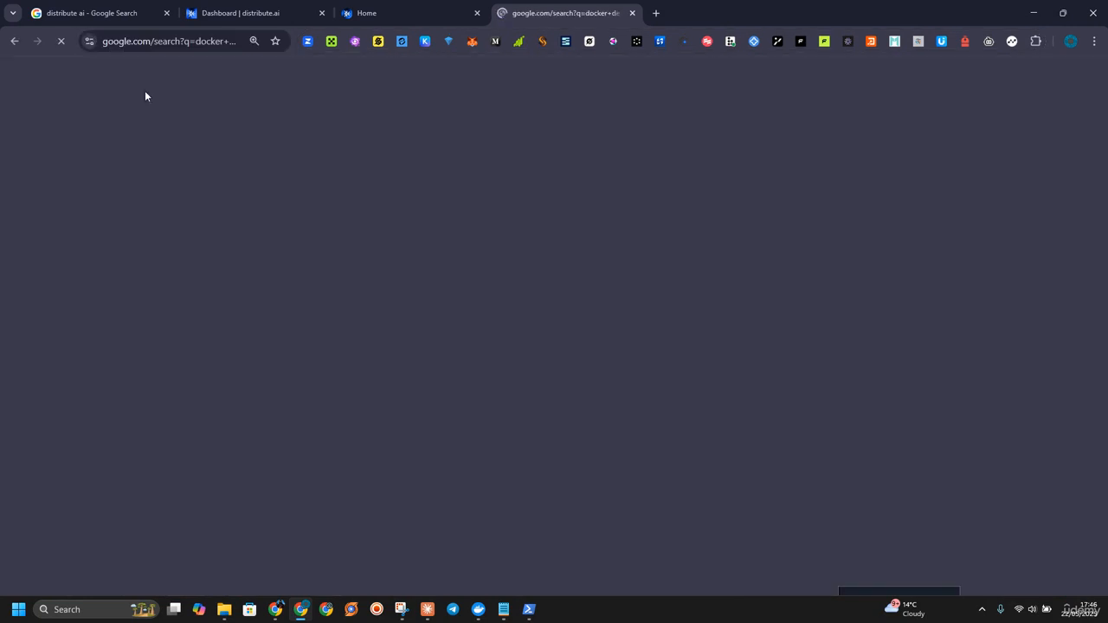
{"action": "scroll", "coordinate": [599, 200], "scroll_direction": "down", "scroll_amount": 1}
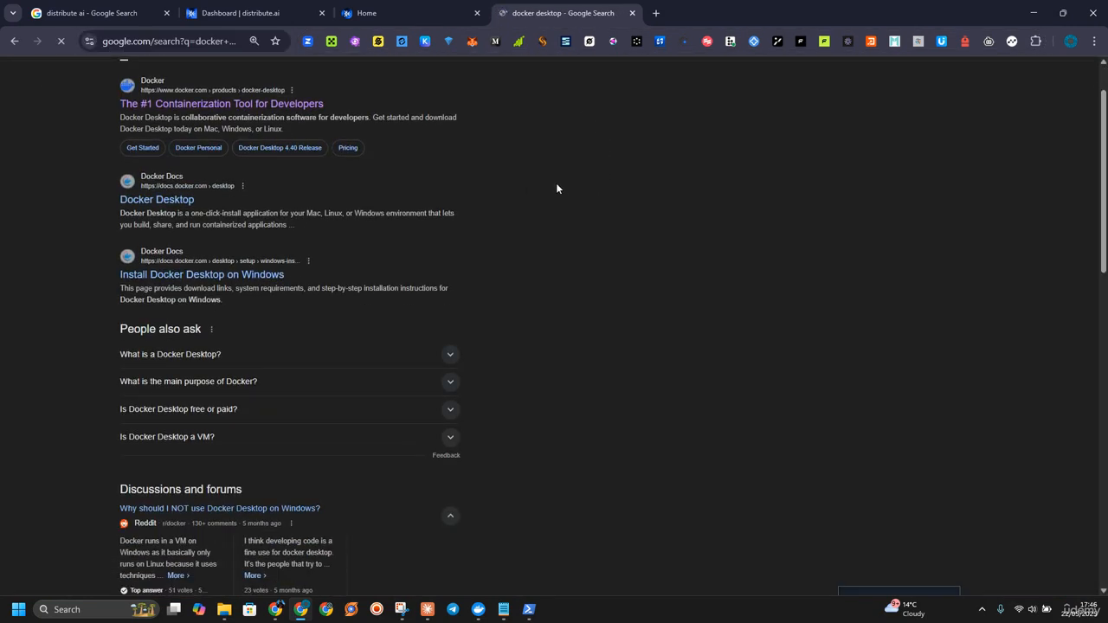
{"action": "scroll", "coordinate": [485, 163], "scroll_direction": "up", "scroll_amount": 1}
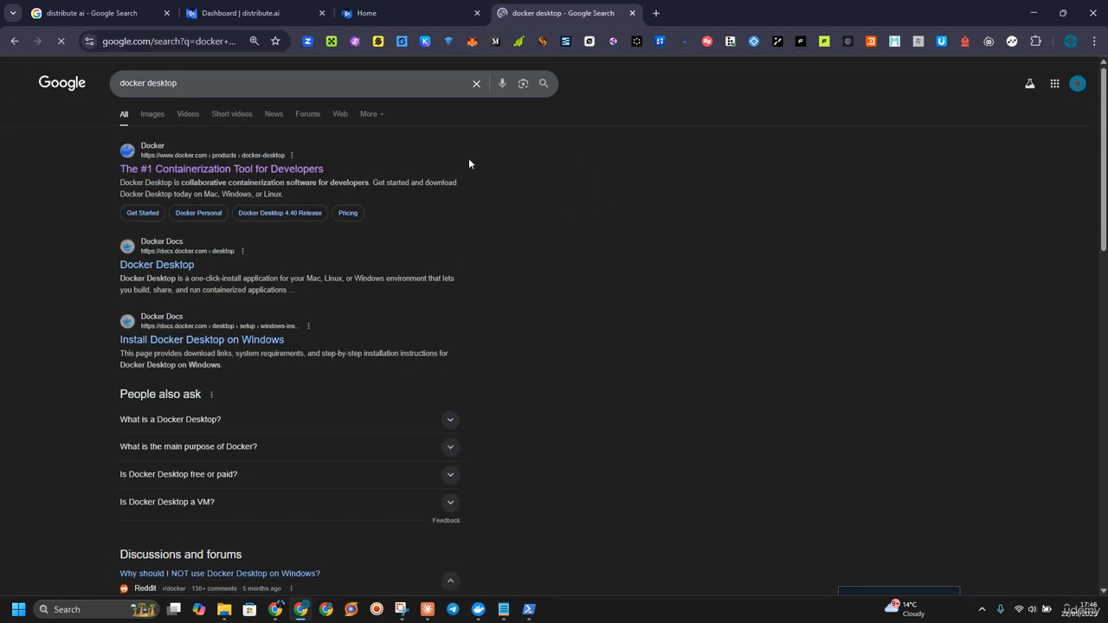
{"action": "left_click", "coordinate": [187, 170]}
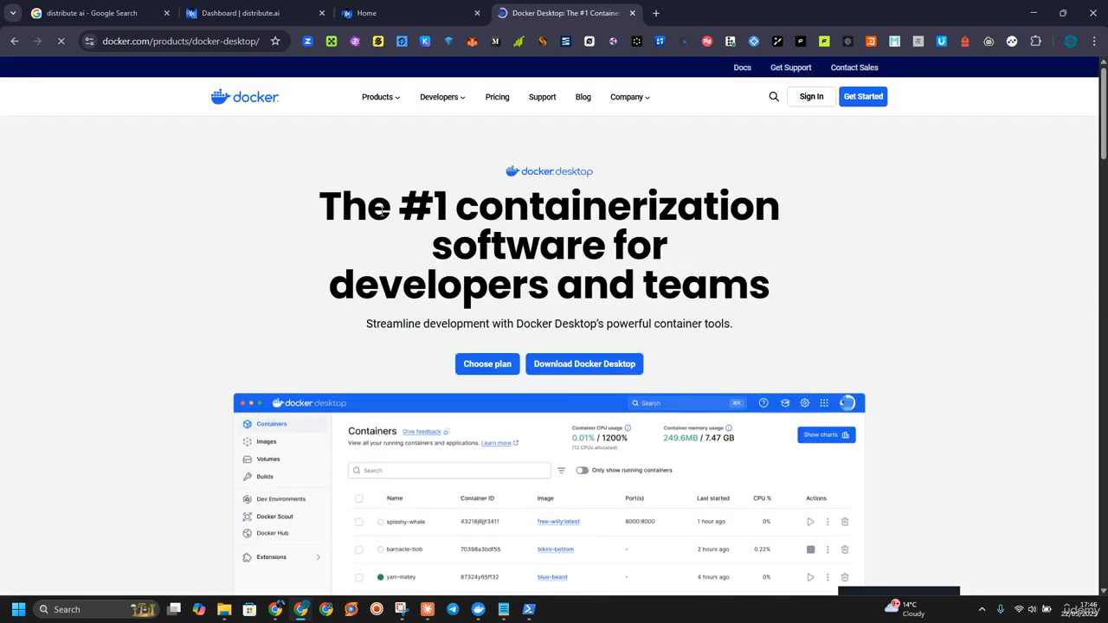
- Examine the Docker Desktop product page and its download options for Mac, Windows and Linux
{"action": "scroll", "coordinate": [338, 321], "scroll_direction": "down", "scroll_amount": 2}
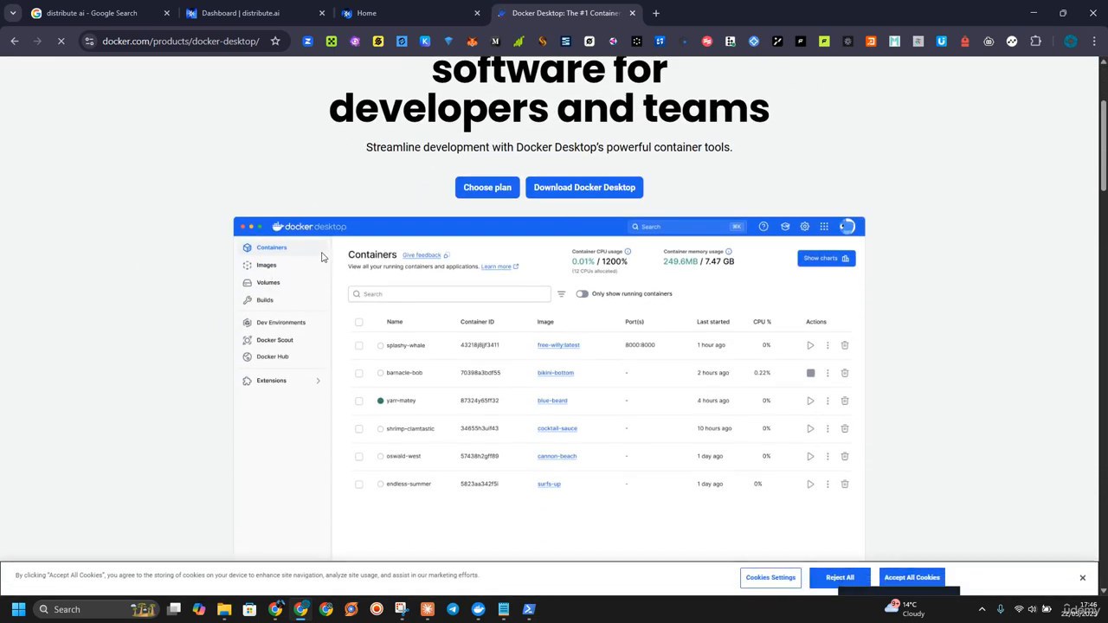
{"action": "mouse_move", "coordinate": [582, 196]}
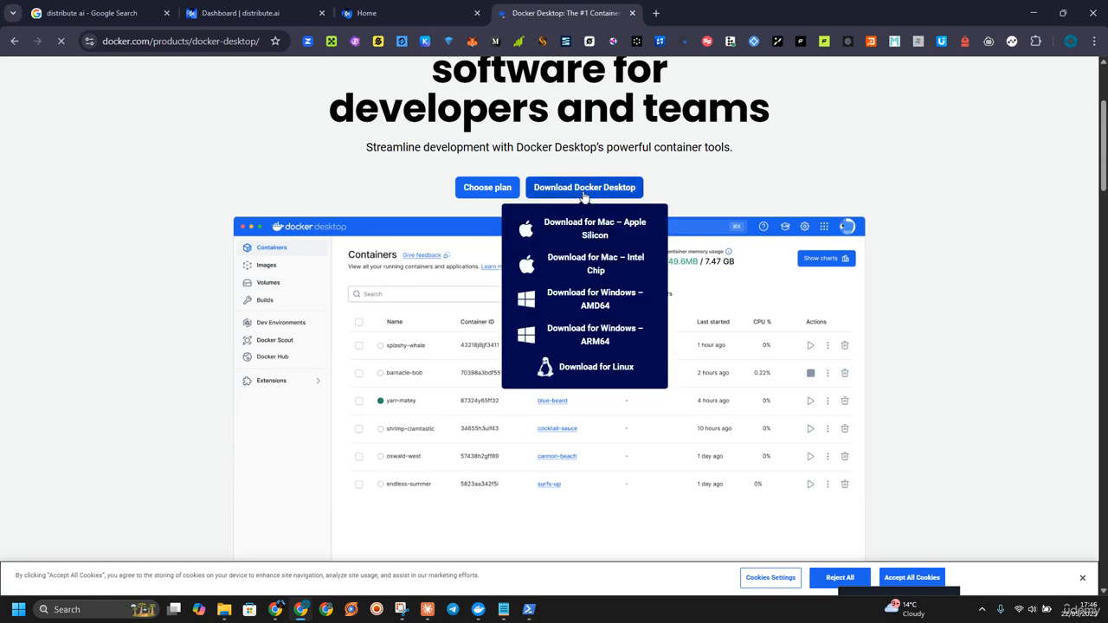
{"action": "scroll", "coordinate": [722, 245], "scroll_direction": "down", "scroll_amount": 4}
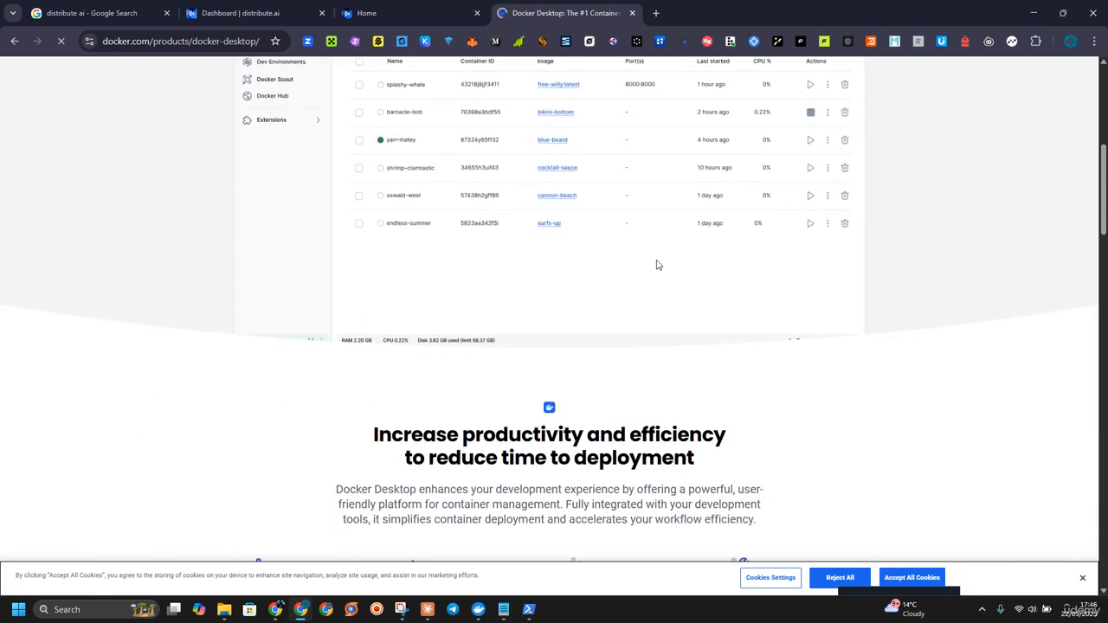
{"action": "scroll", "coordinate": [606, 251], "scroll_direction": "up", "scroll_amount": 5}
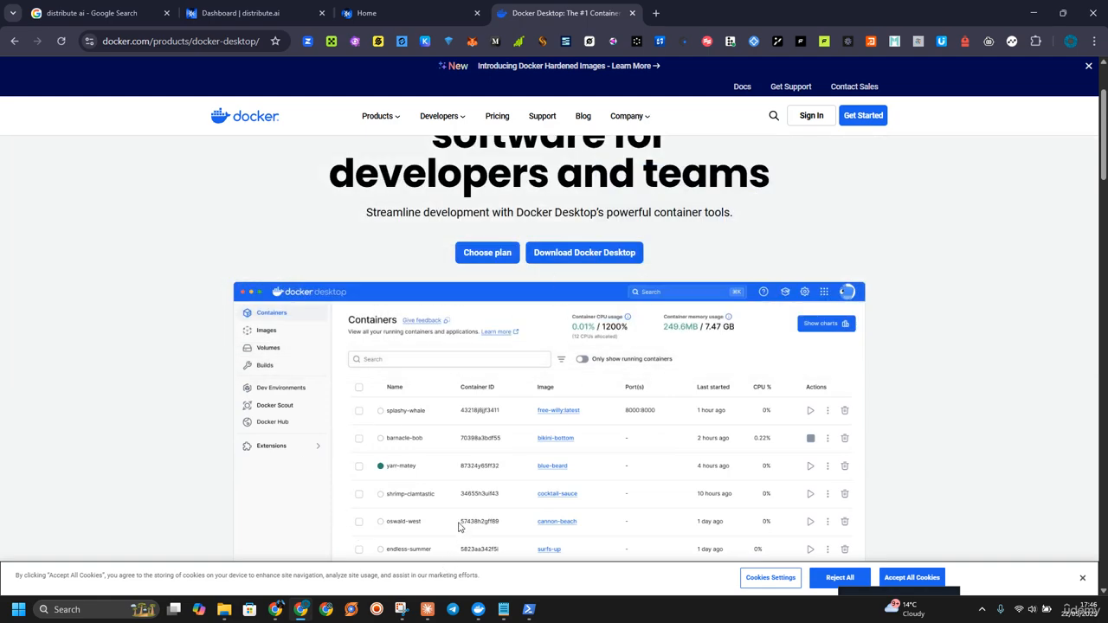
- Switch to Docker Desktop, search for "n8n", and pull the n8nio/n8n image with the latest tag
{"action": "left_click", "coordinate": [485, 613]}
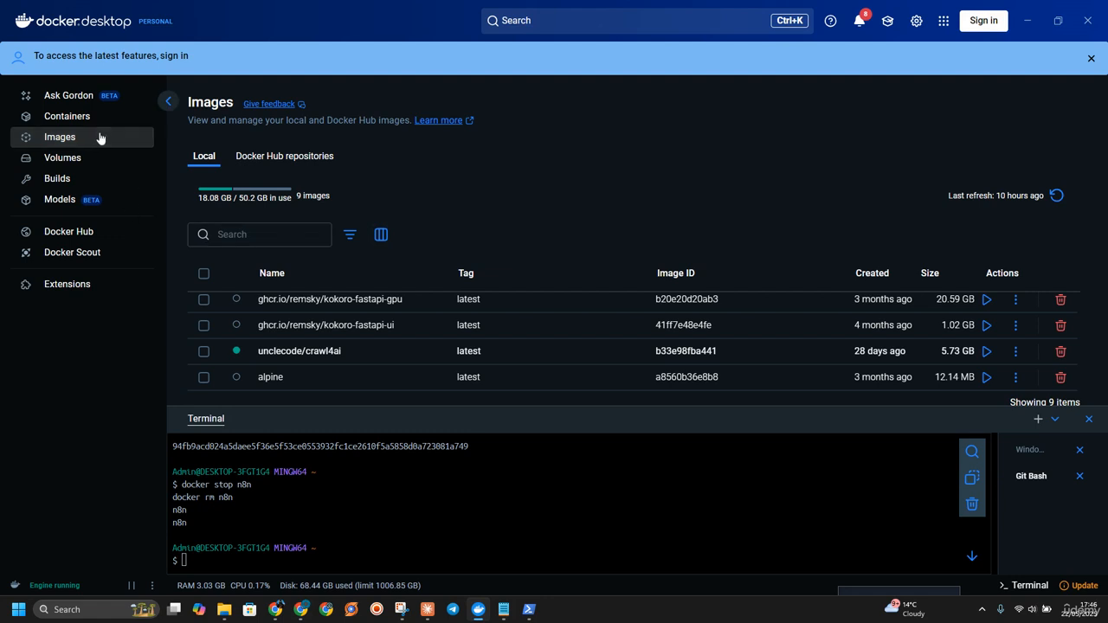
{"action": "left_click", "coordinate": [591, 22]}
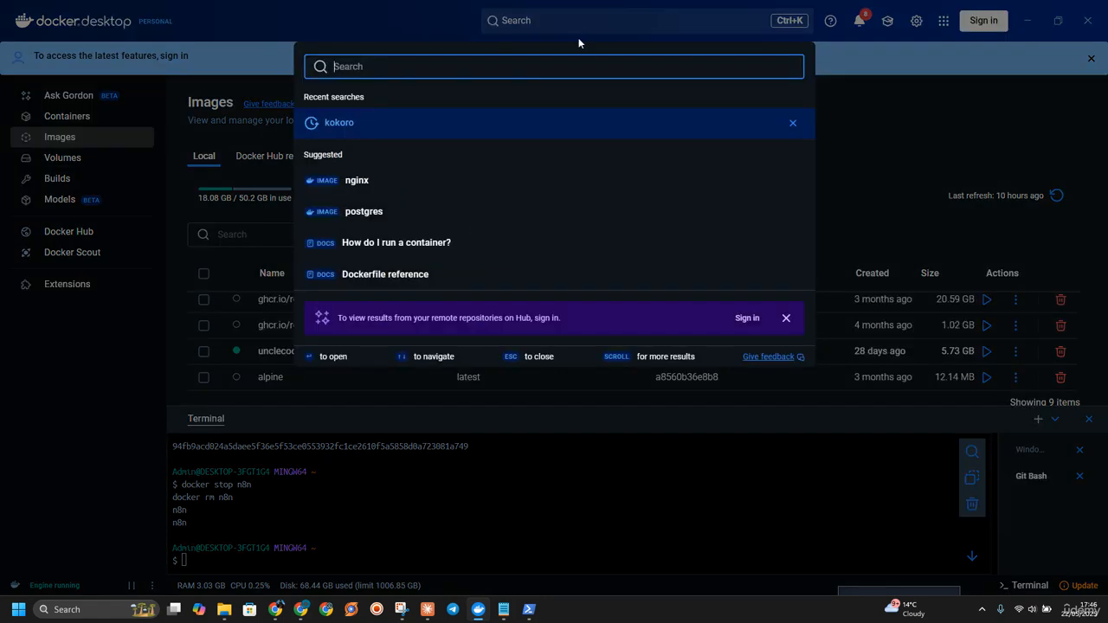
{"action": "type", "text": "n8n"}
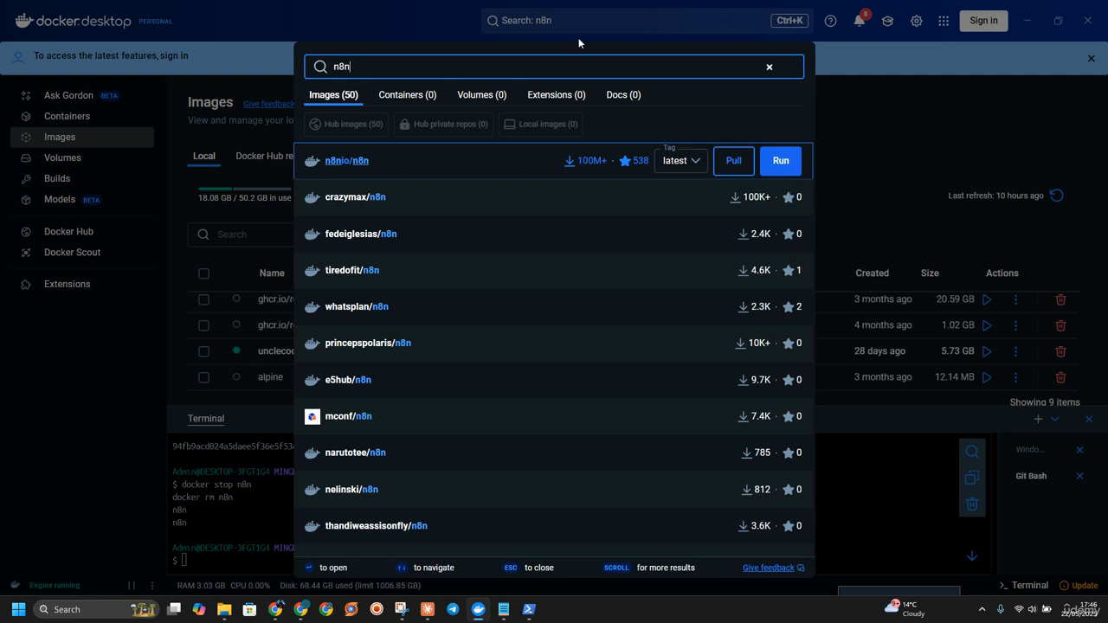
{"action": "left_click", "coordinate": [688, 161]}
{"action": "left_click", "coordinate": [690, 187]}
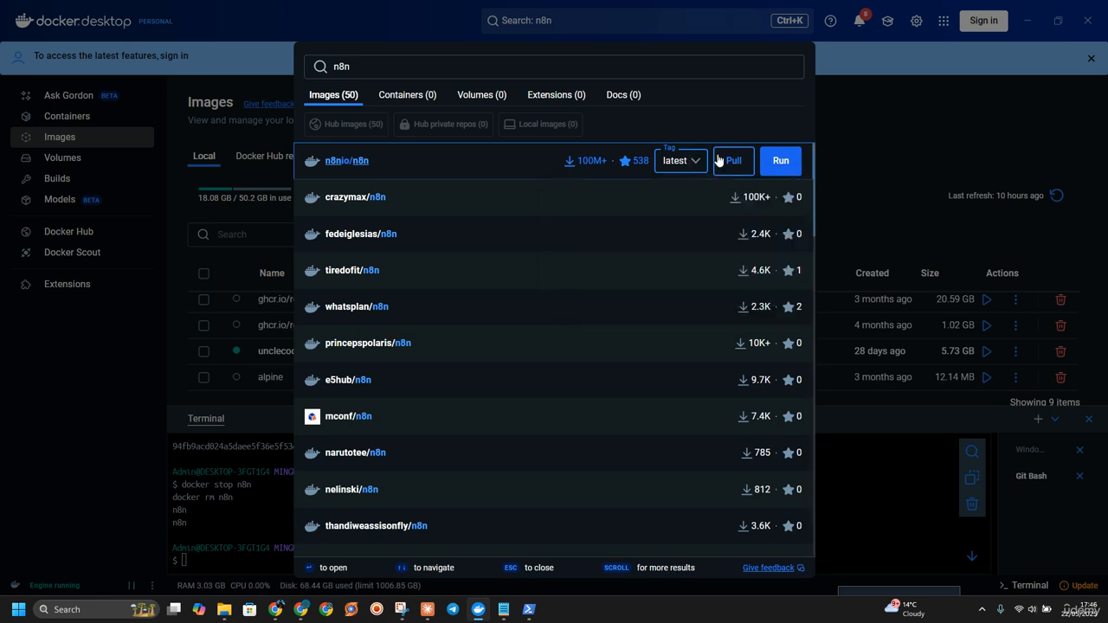
{"action": "left_click", "coordinate": [733, 163]}
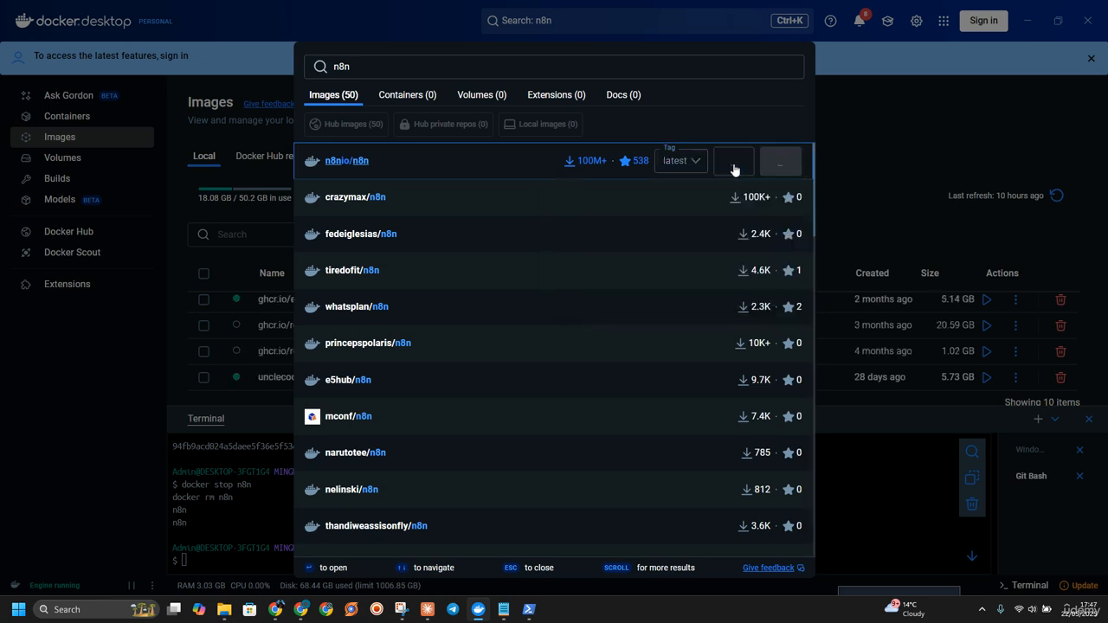
{"action": "left_click", "coordinate": [881, 139]}
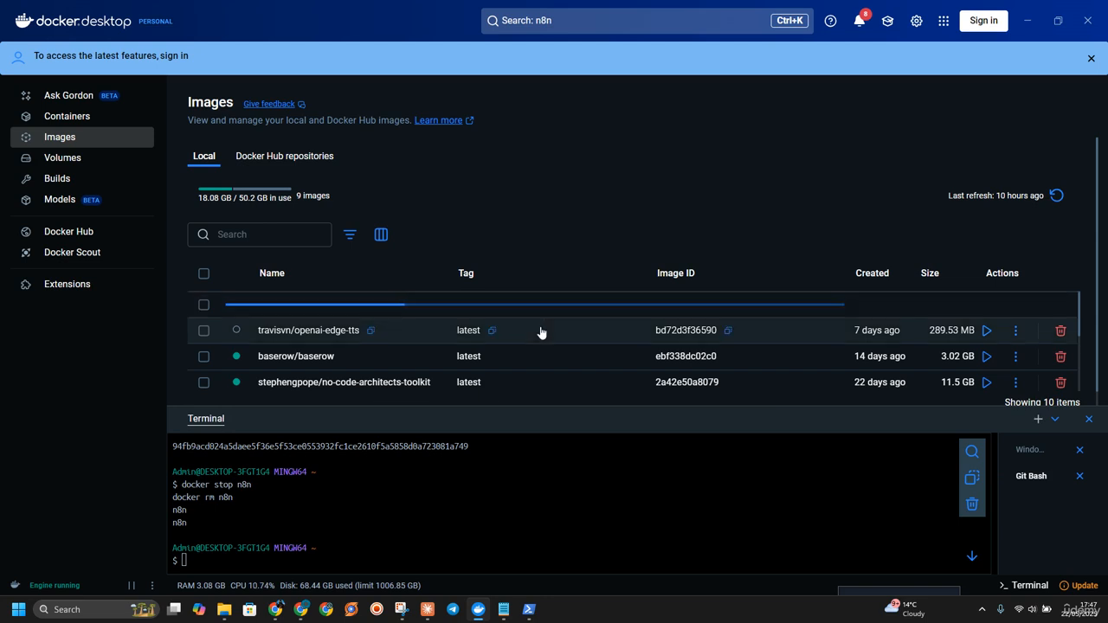
- Switch to Notepad and highlight the host path C:\Users\Admin\Documents\n8n_backup in the docker run command
{"action": "left_click", "coordinate": [504, 611]}
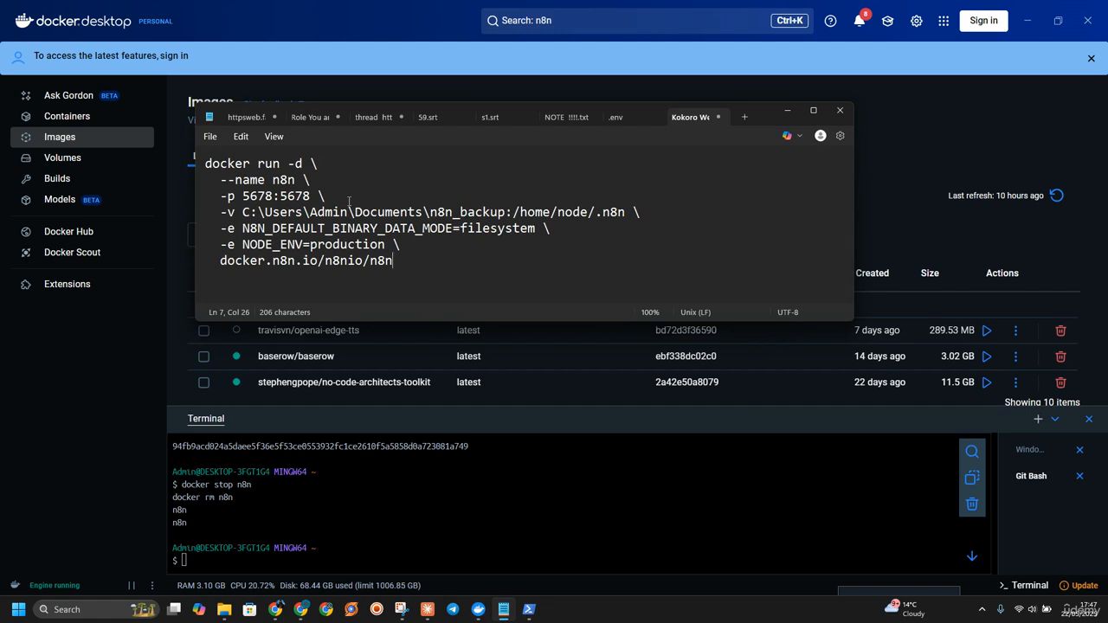
{"action": "left_click", "coordinate": [504, 212]}
{"action": "left_click_drag", "start_coordinate": [508, 213], "coordinate": [242, 212]}
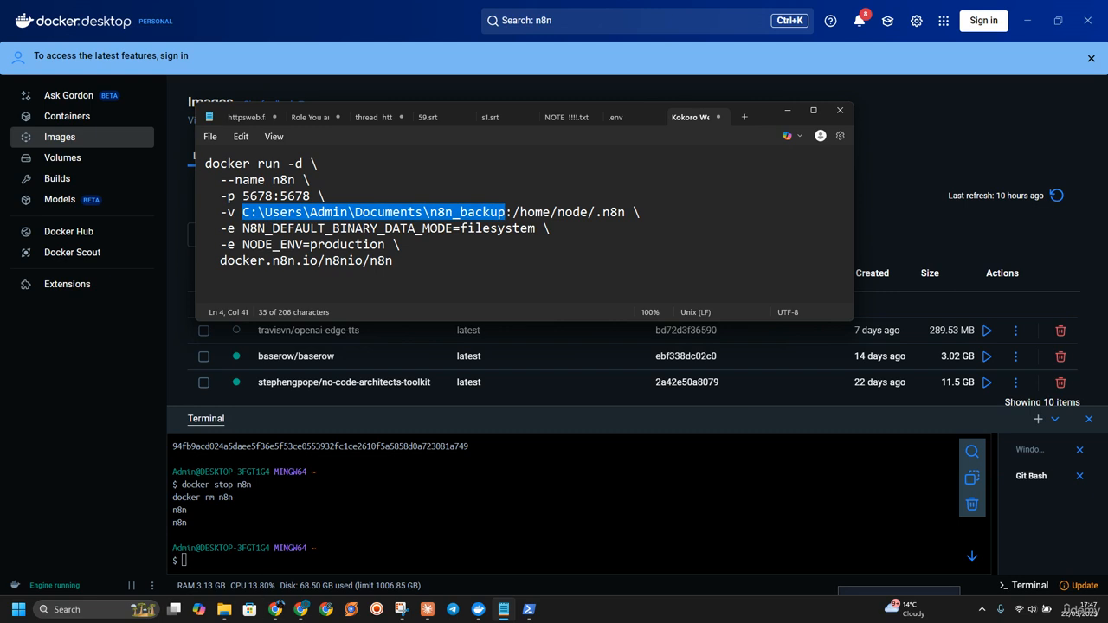
- In File Explorer, go to Documents, open the n8n_backup folder and show its full path
{"action": "mouse_move", "coordinate": [224, 610]}
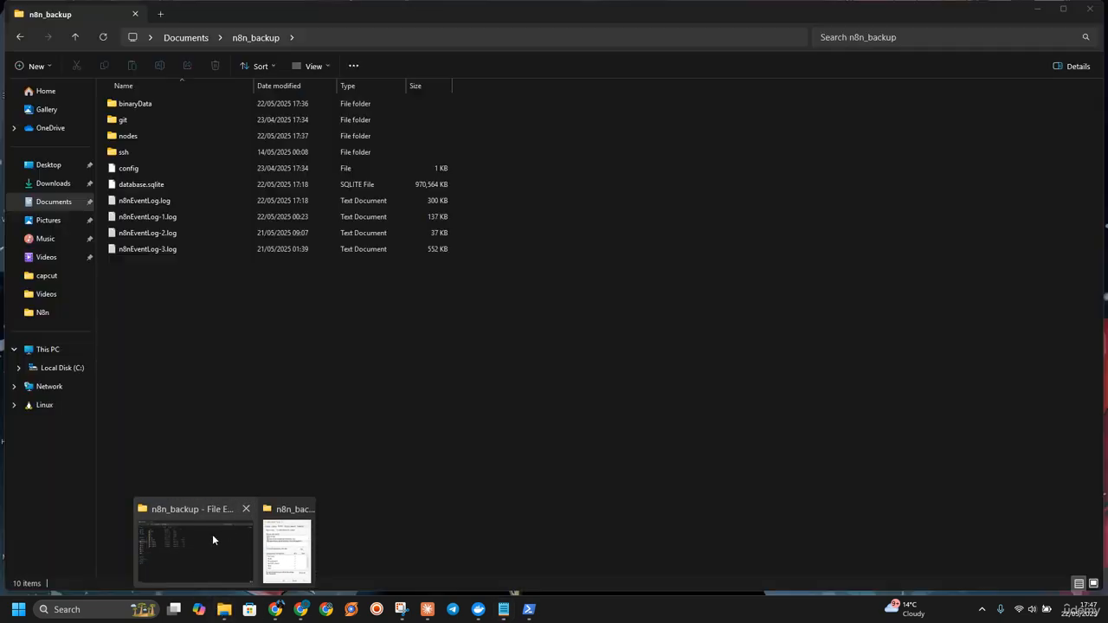
{"action": "left_click", "coordinate": [212, 531]}
{"action": "left_click", "coordinate": [337, 37]}
{"action": "left_click", "coordinate": [271, 364]}
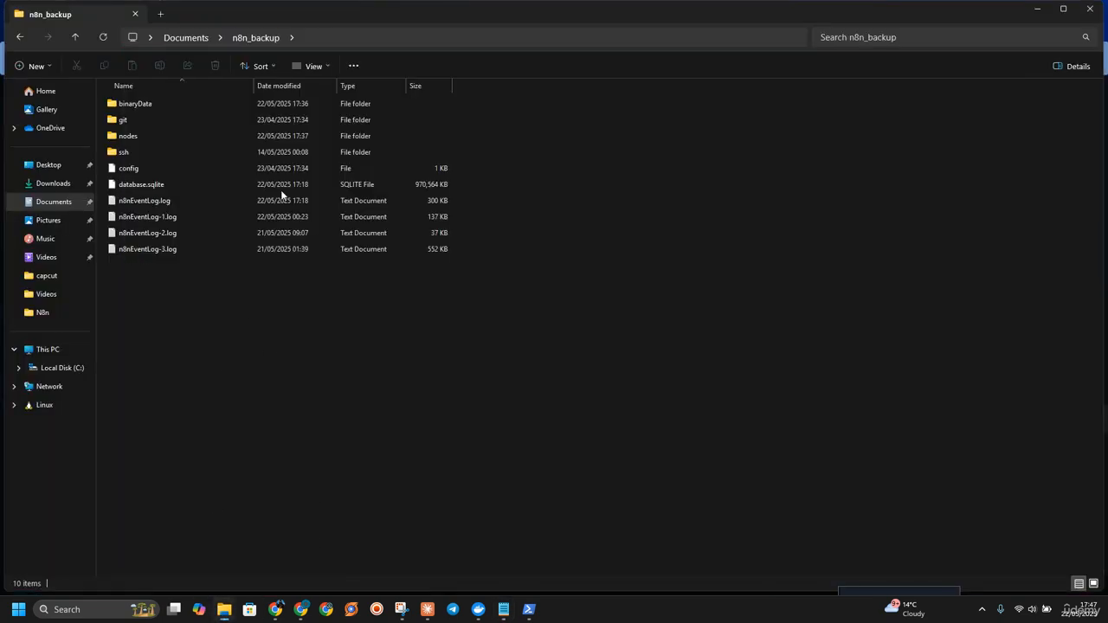
{"action": "left_click", "coordinate": [170, 37]}
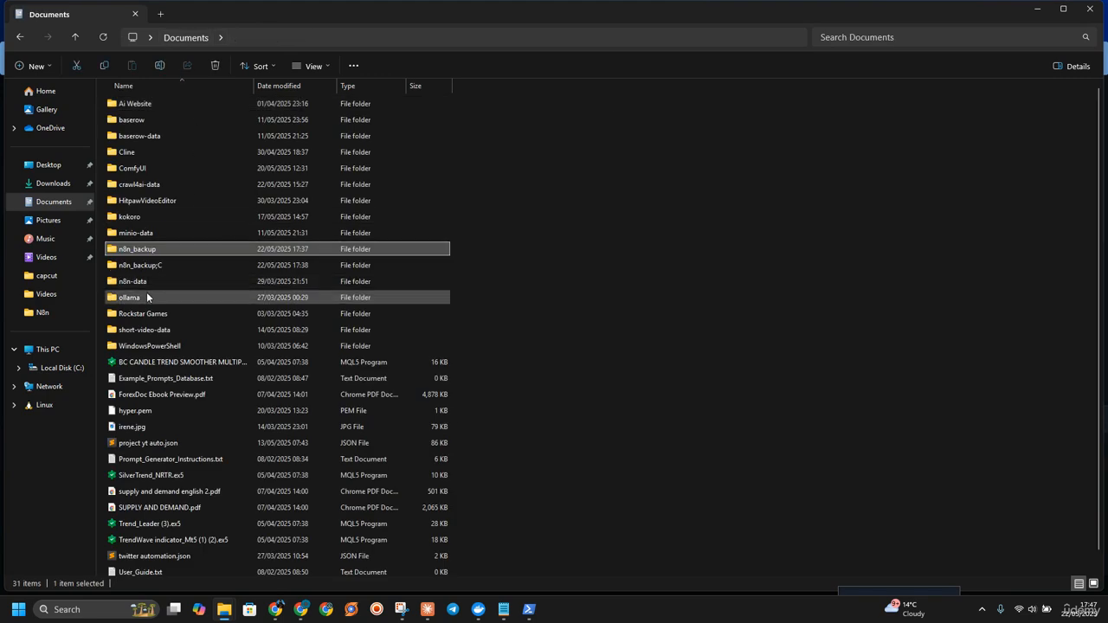
{"action": "double_click", "coordinate": [152, 250]}
{"action": "left_click", "coordinate": [342, 37]}
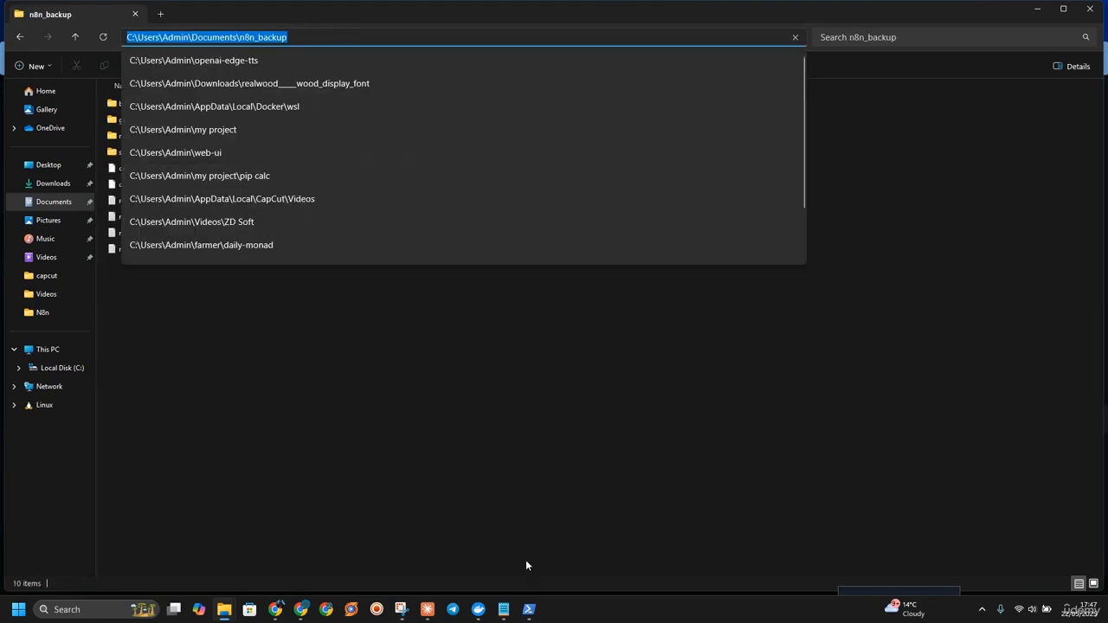
{"action": "left_click", "coordinate": [477, 614]}
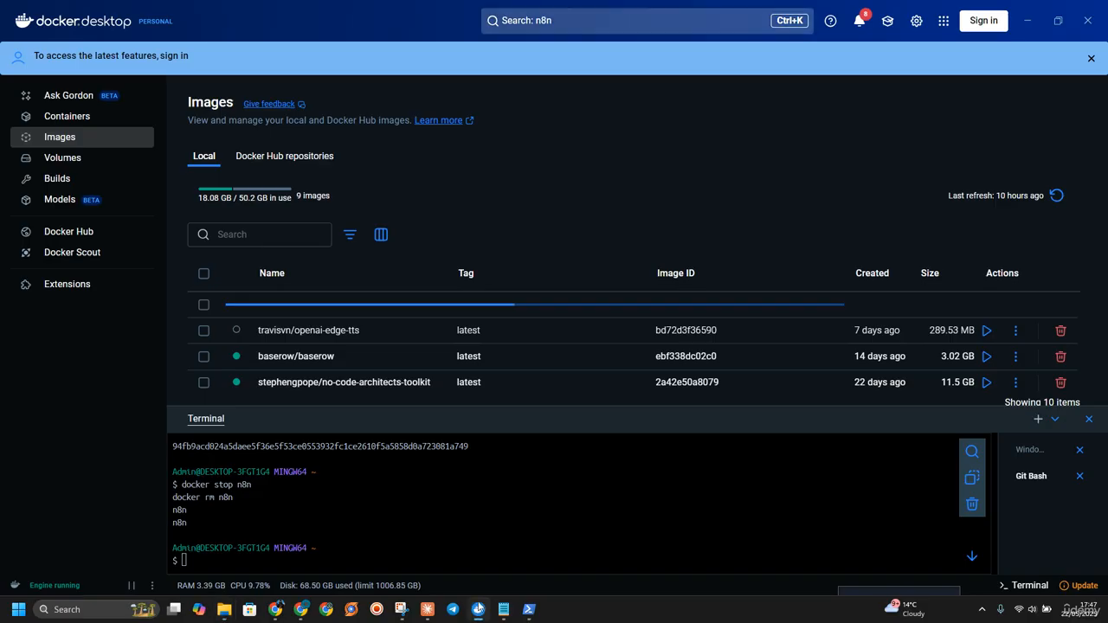
{"action": "left_click", "coordinate": [509, 613]}
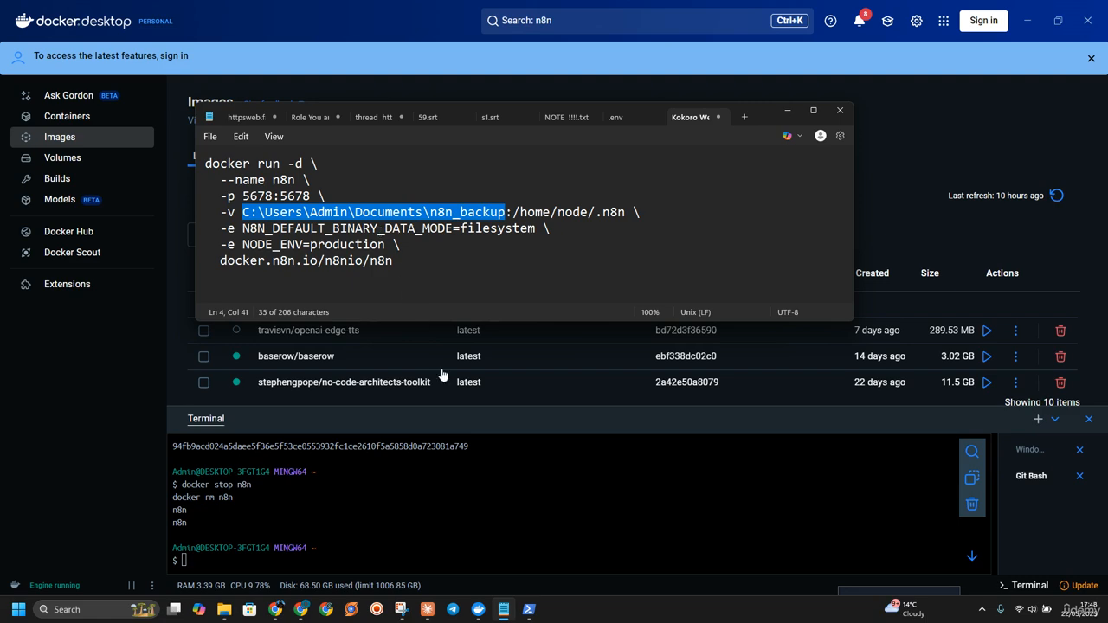
{"action": "left_click", "coordinate": [277, 611]}
{"action": "left_click", "coordinate": [302, 612]}
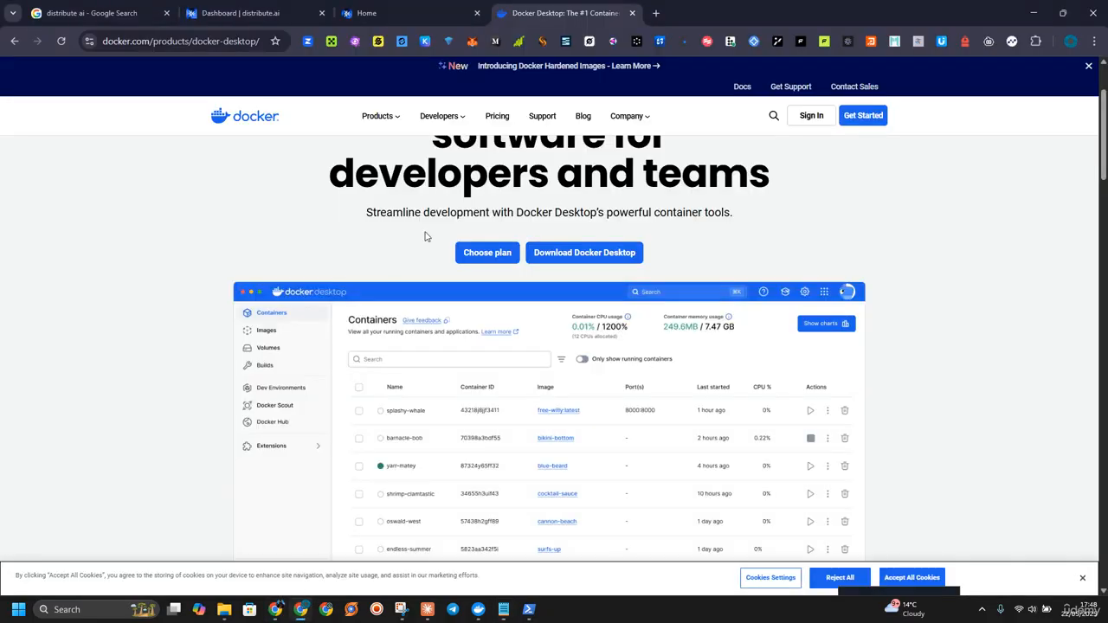
- Switch to Docker Desktop and look for the n8nio/n8n image and the available columns in the local images list
{"action": "left_click", "coordinate": [478, 610]}
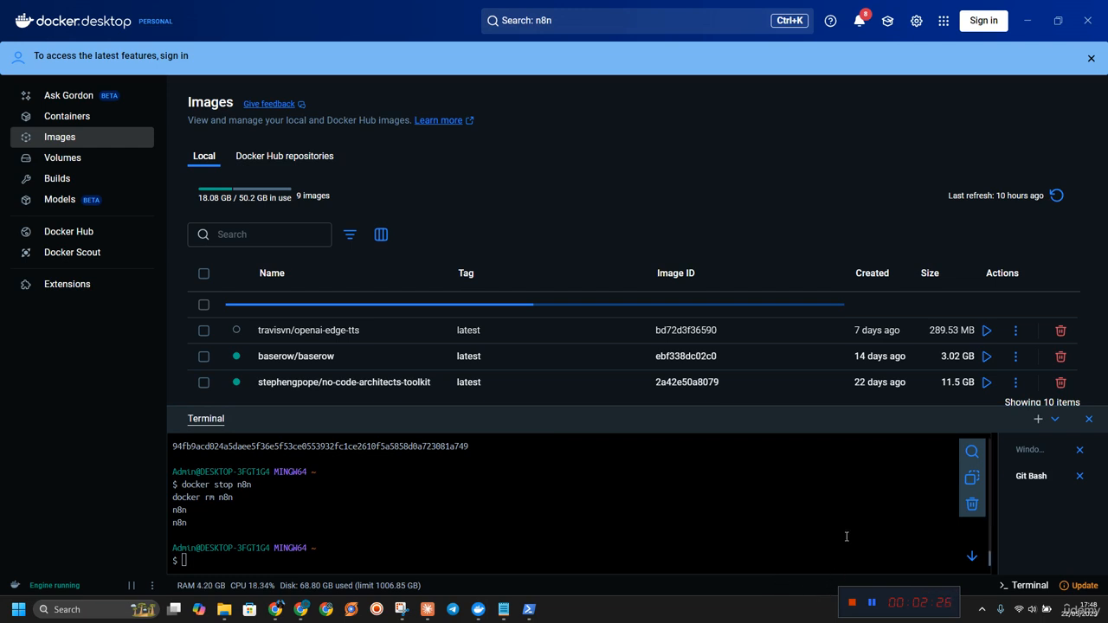
{"action": "scroll", "coordinate": [484, 361], "scroll_direction": "down", "scroll_amount": 5}
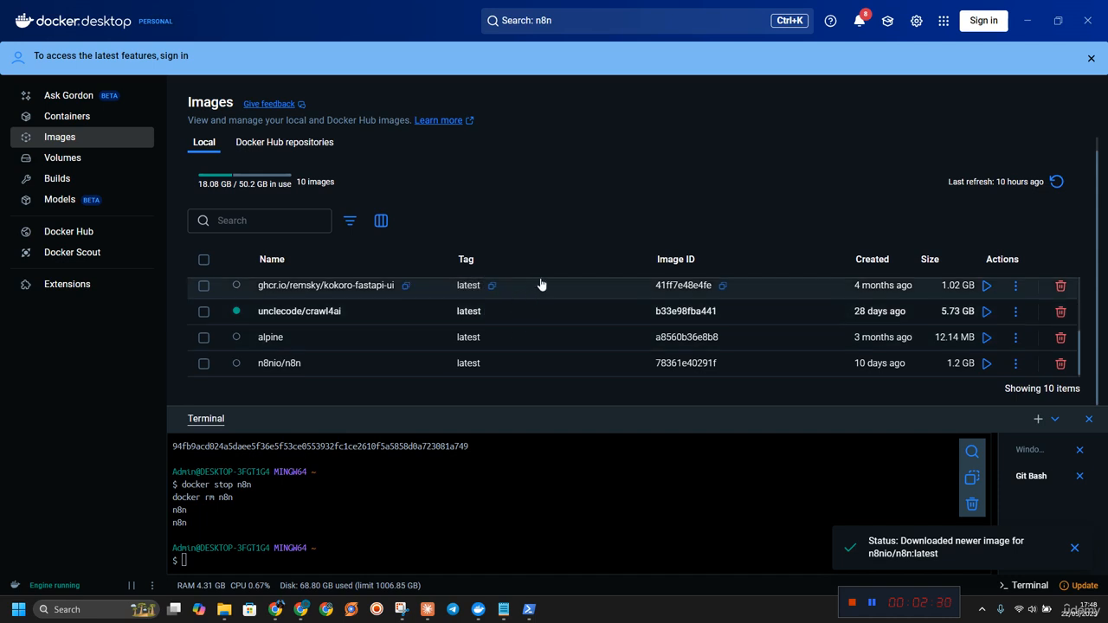
{"action": "left_click", "coordinate": [380, 220]}
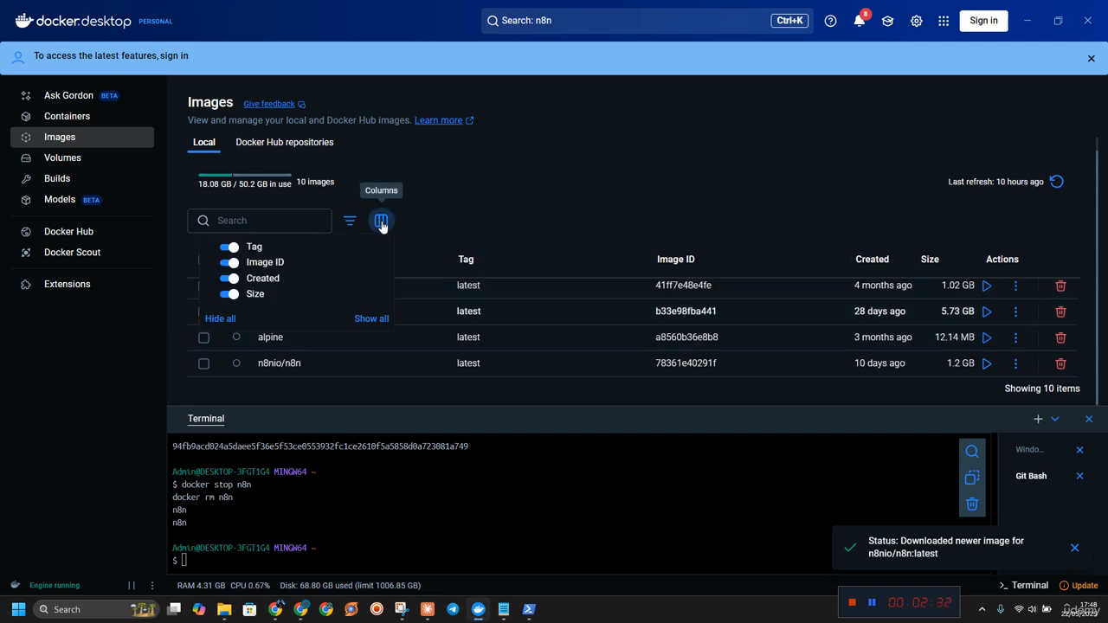
{"action": "left_click", "coordinate": [507, 164]}
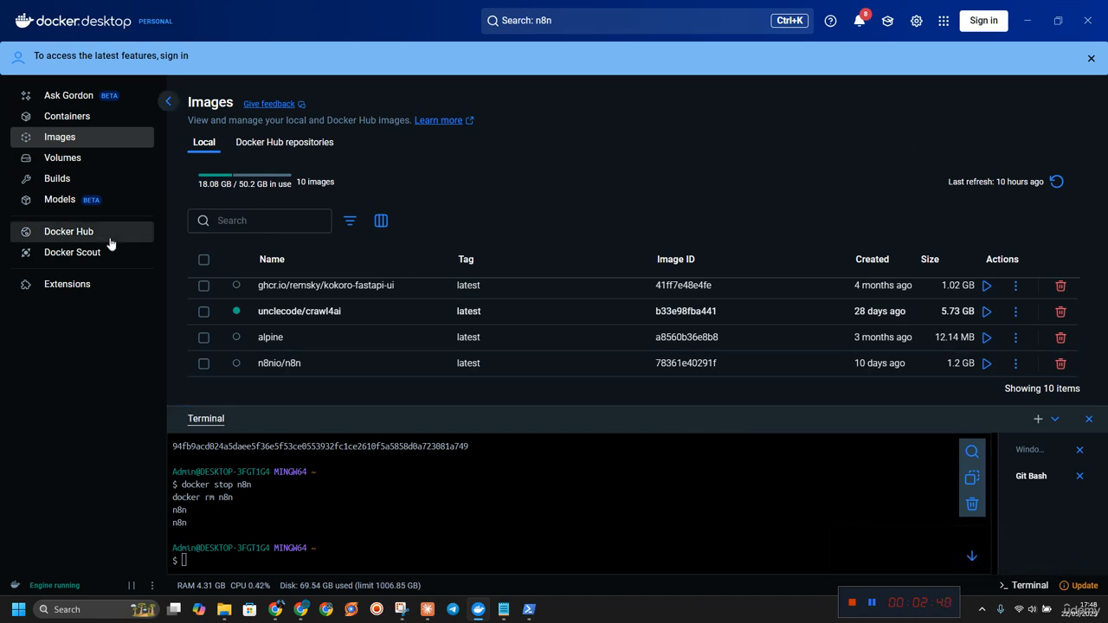
- Open the Docker Desktop settings and review the General and Features in development options
{"action": "left_click", "coordinate": [916, 20]}
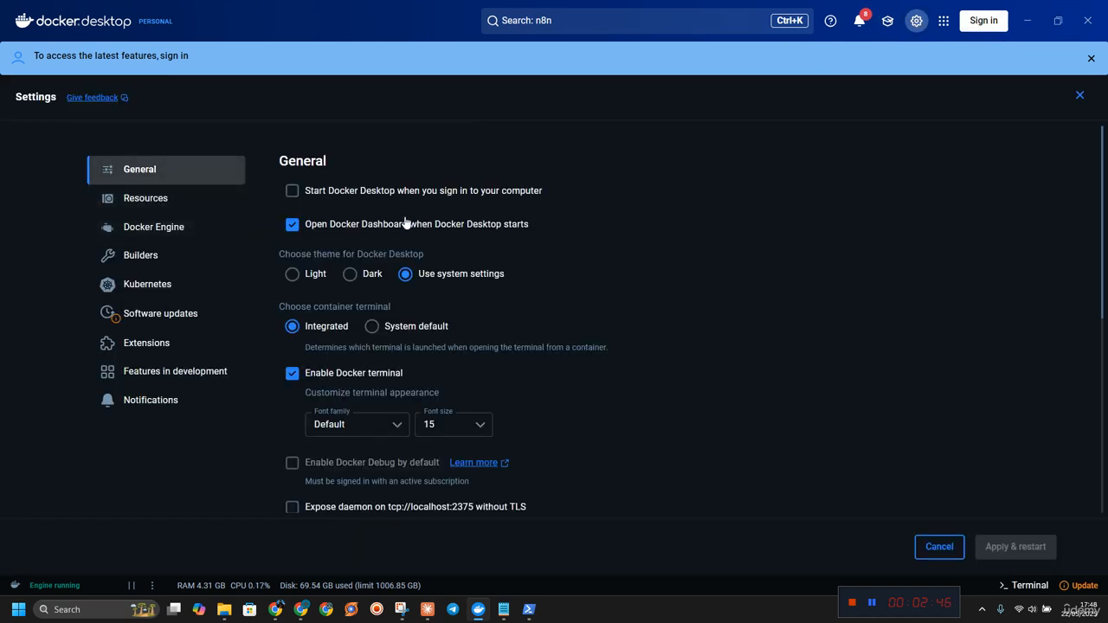
{"action": "scroll", "coordinate": [402, 302], "scroll_direction": "down", "scroll_amount": 2}
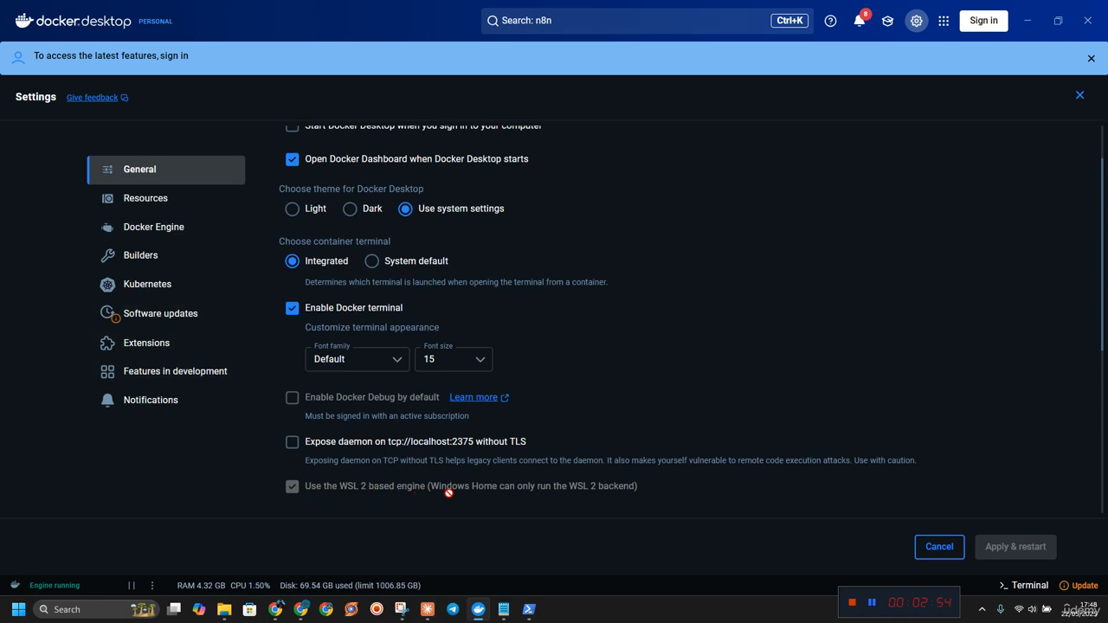
{"action": "left_click", "coordinate": [165, 400]}
{"action": "left_click", "coordinate": [204, 385]}
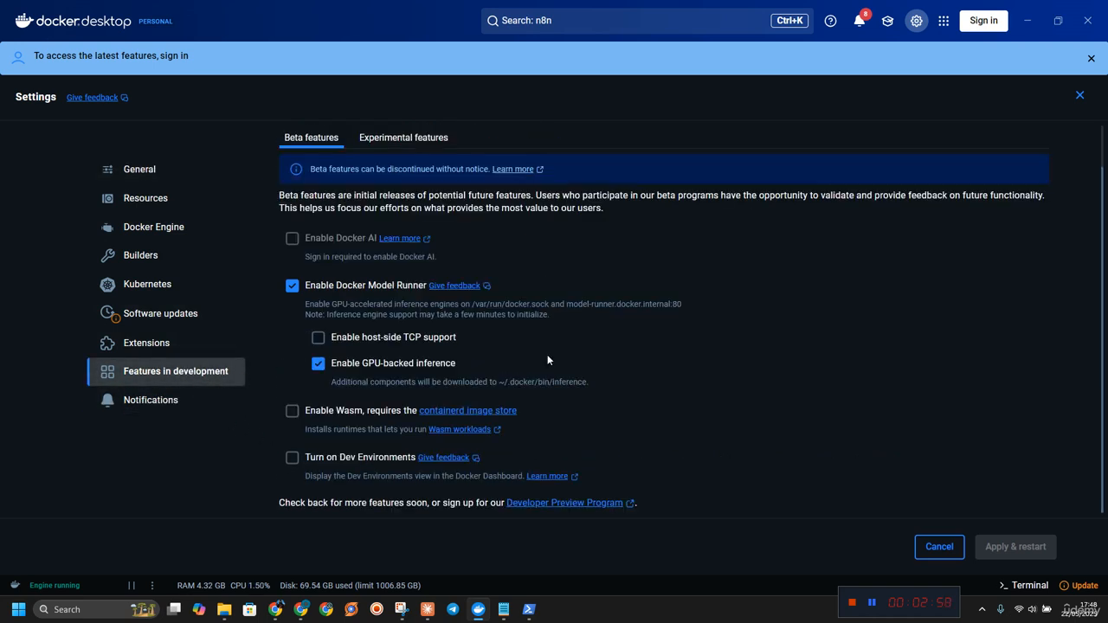
- Install the available Docker Compose CLI v2.36.0 component from the software updates settings
{"action": "left_click", "coordinate": [161, 343]}
{"action": "left_click", "coordinate": [184, 314]}
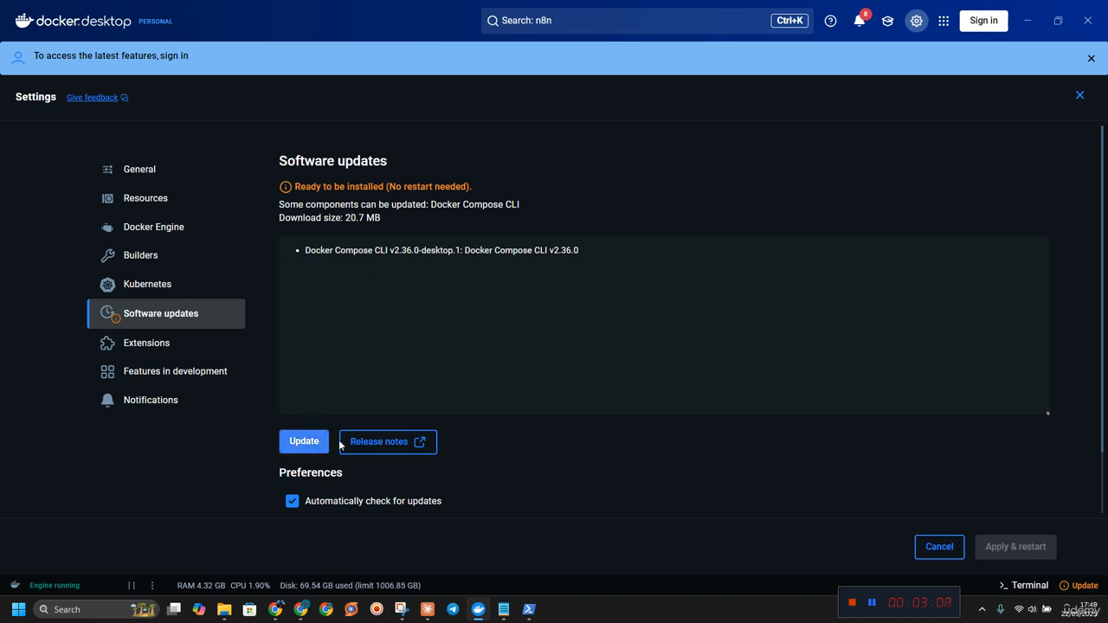
{"action": "left_click", "coordinate": [305, 441]}
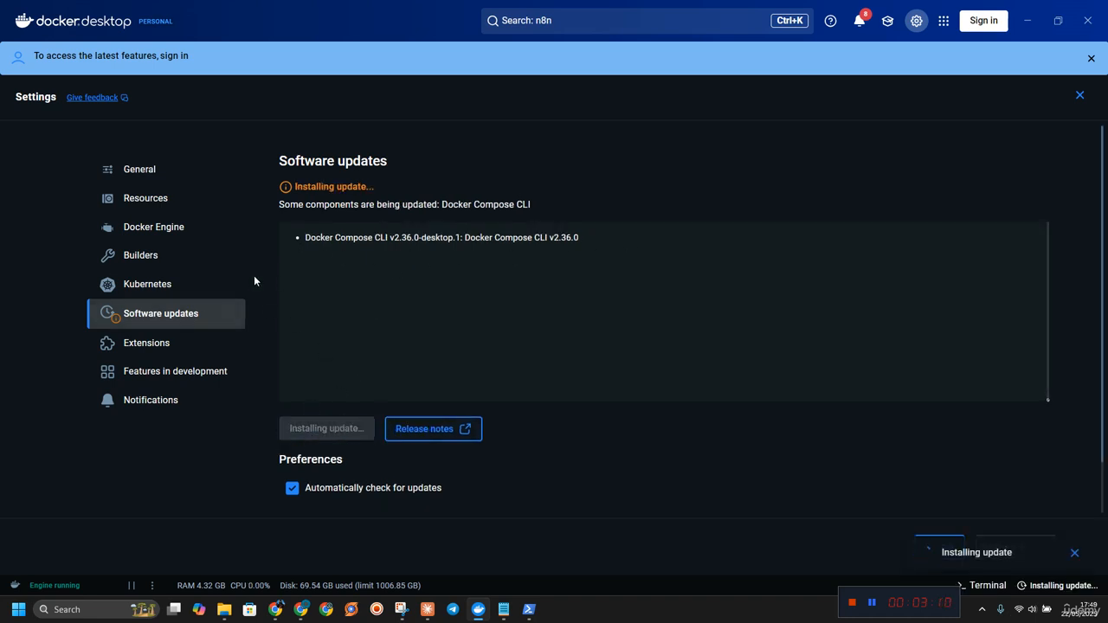
- Review the Builders, Docker Engine and Resources settings, including the Resource Saver option, and close the settings without applying changes
{"action": "left_click", "coordinate": [146, 269]}
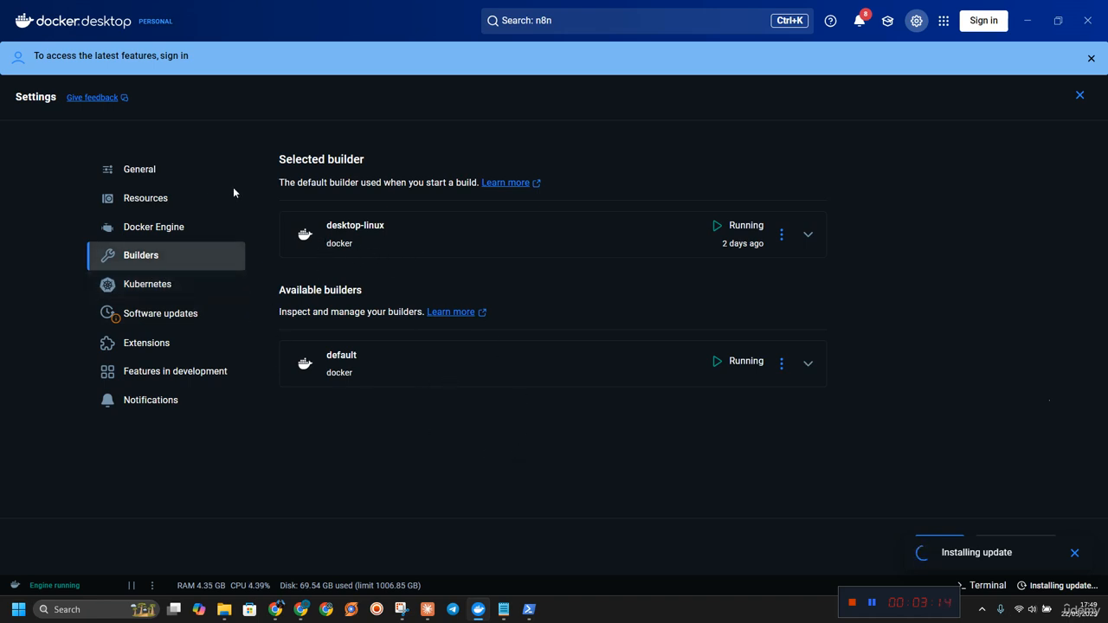
{"action": "left_click", "coordinate": [174, 227]}
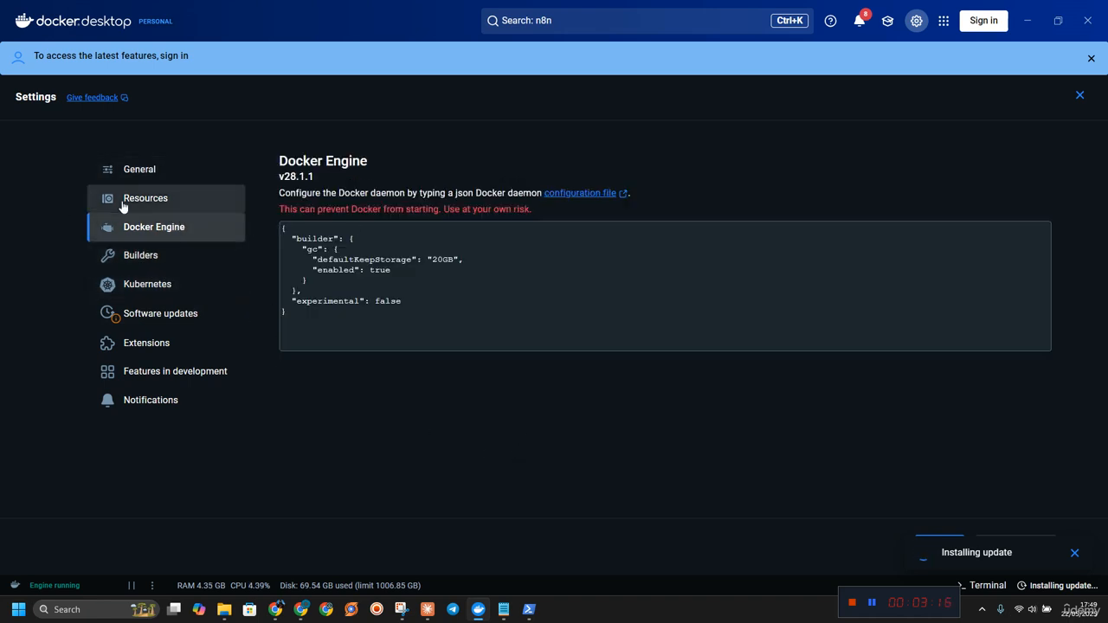
{"action": "left_click", "coordinate": [126, 205]}
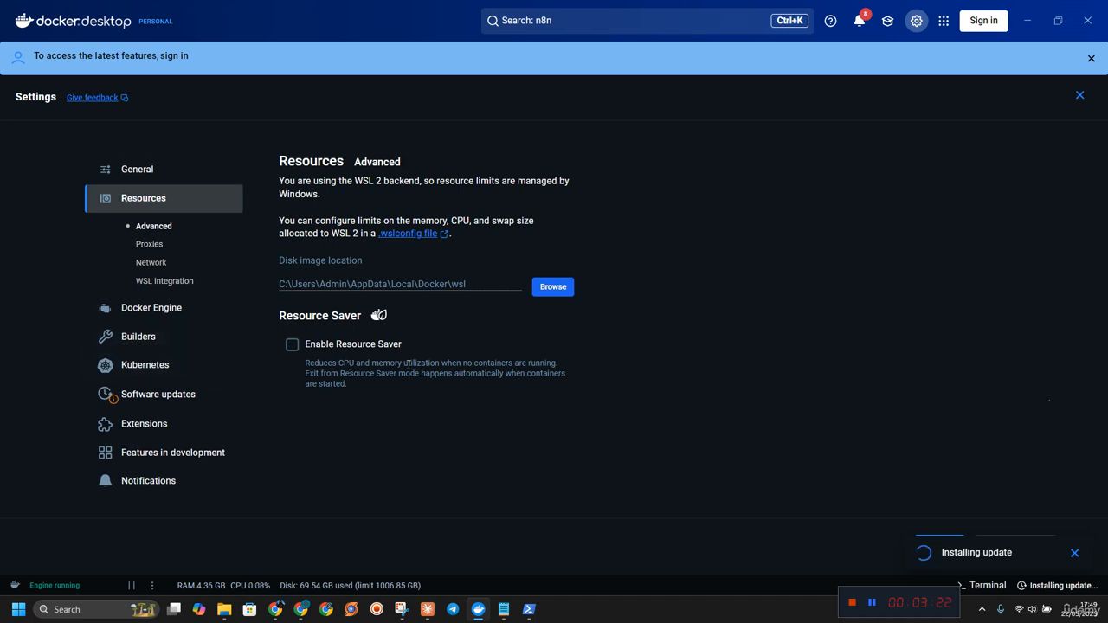
{"action": "left_click", "coordinate": [292, 345]}
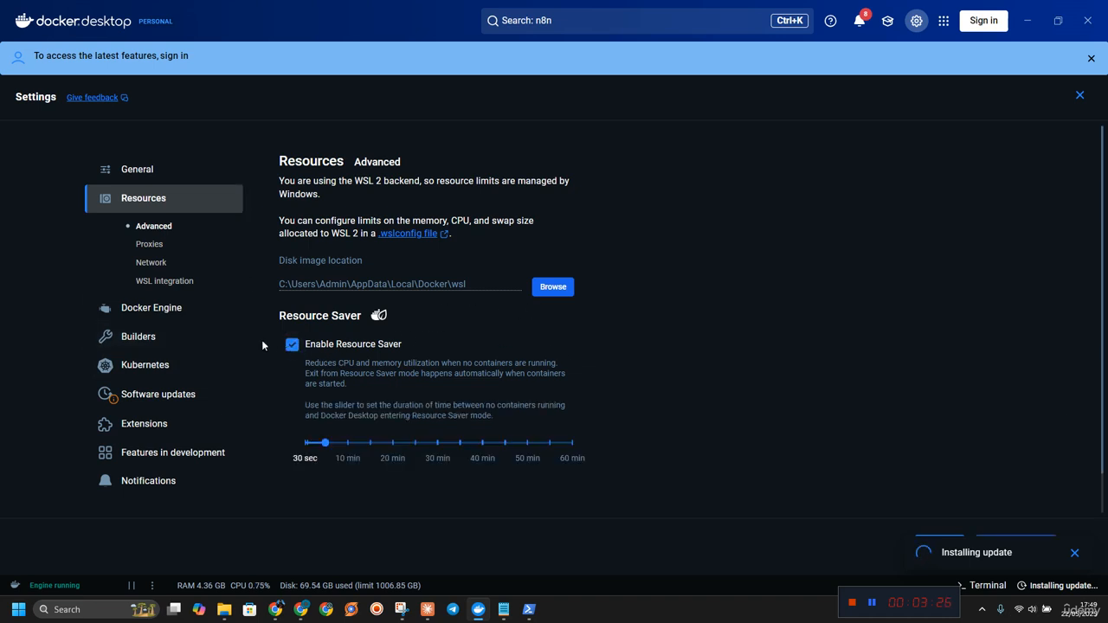
{"action": "scroll", "coordinate": [831, 398], "scroll_direction": "down", "scroll_amount": 1}
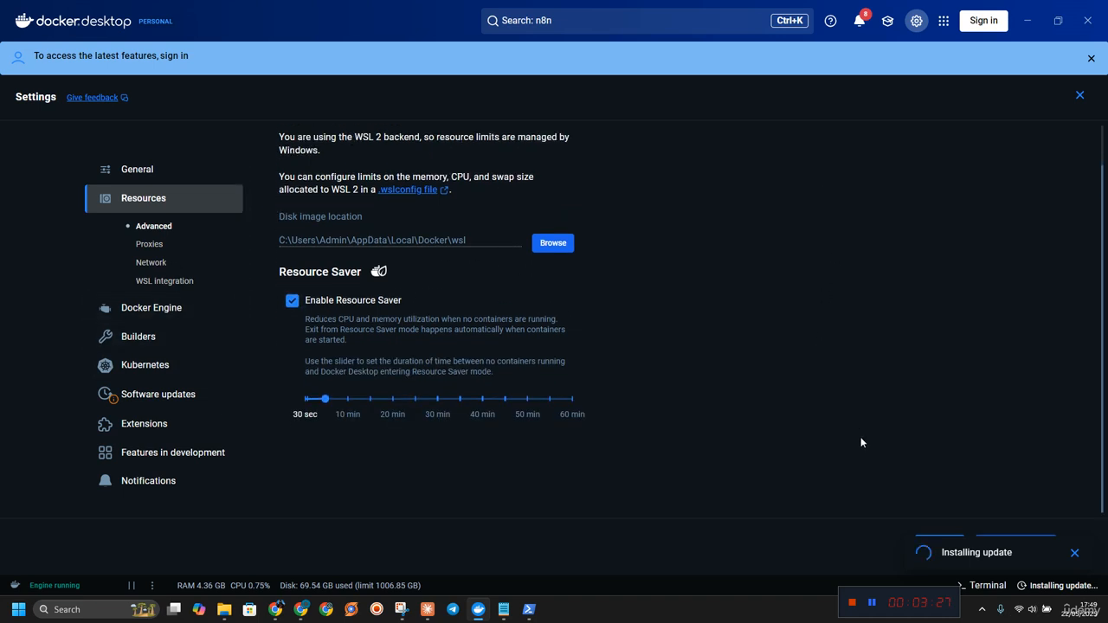
{"action": "left_click", "coordinate": [949, 536]}
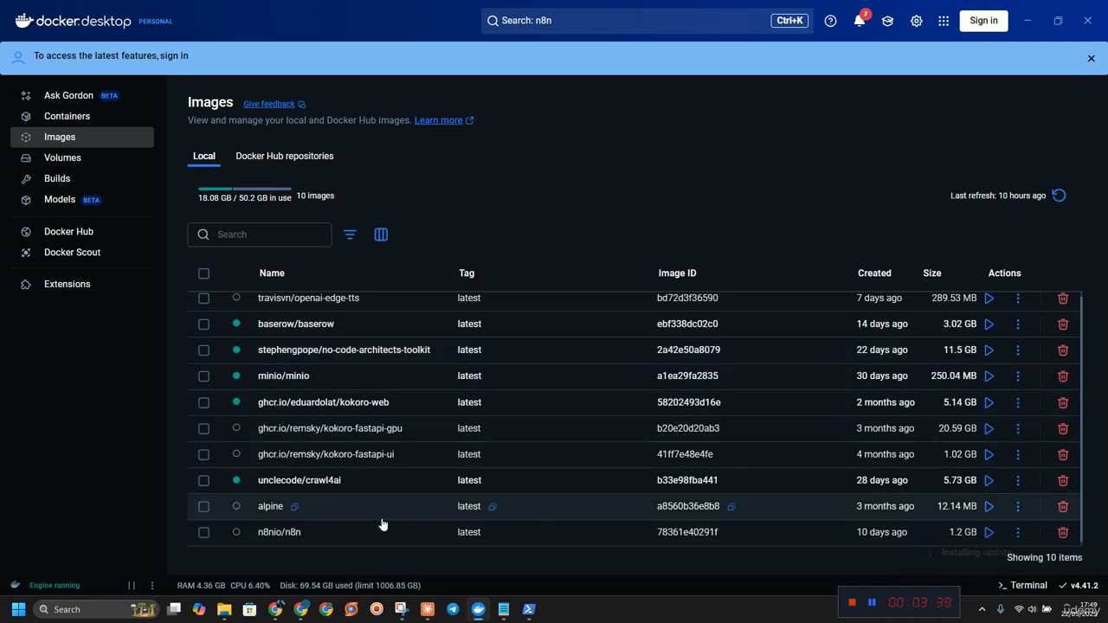
- Start a new container from the n8nio/n8n image, naming it n8n and setting its host port to 5678
{"action": "left_click", "coordinate": [988, 533]}
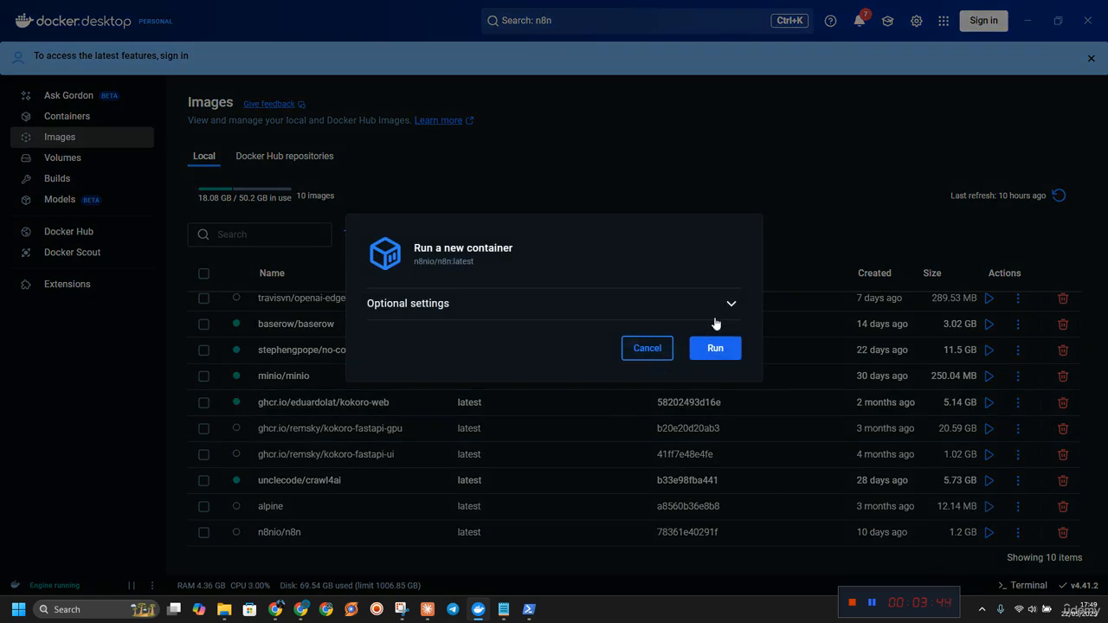
{"action": "left_click", "coordinate": [735, 303]}
{"action": "left_click", "coordinate": [469, 217]}
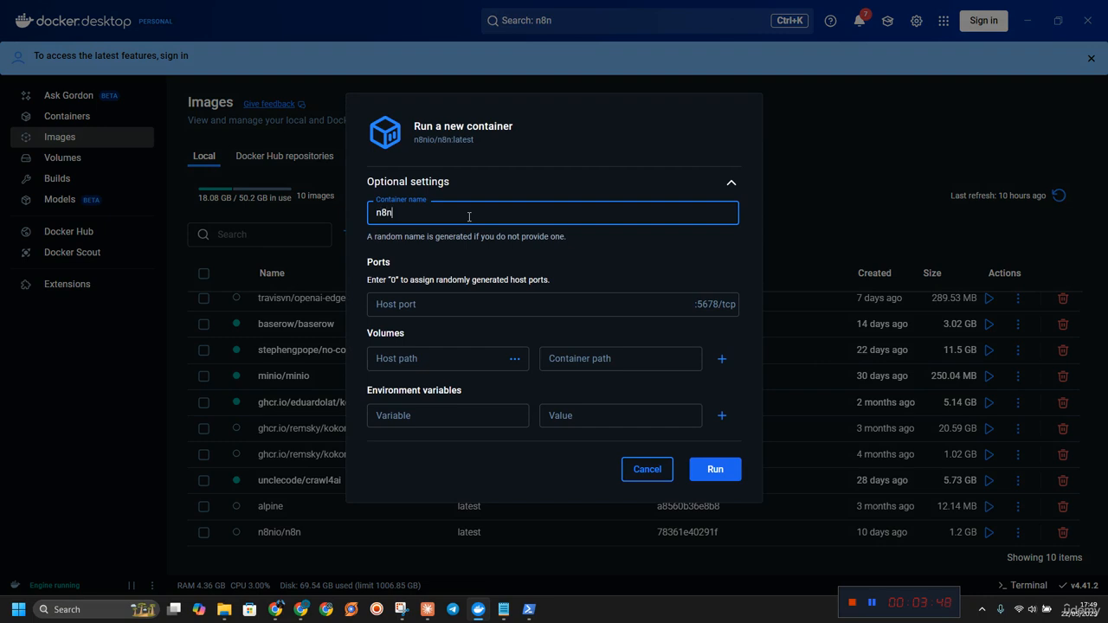
{"action": "left_click", "coordinate": [437, 299]}
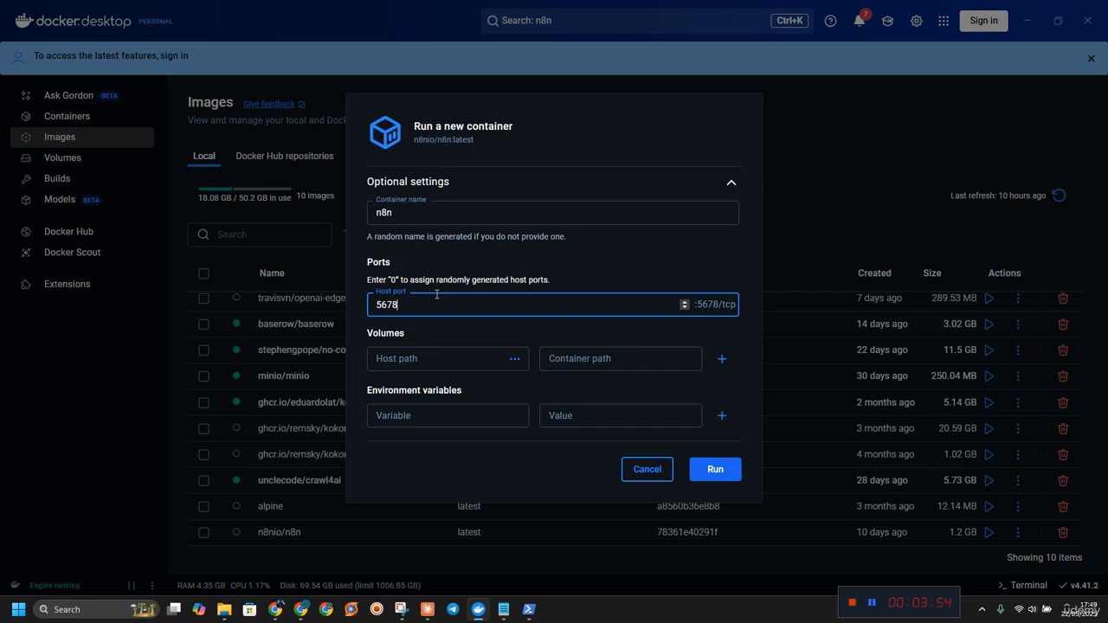
- Set the volume's host path to the n8n_backup folder in Documents
{"action": "left_click", "coordinate": [515, 359]}
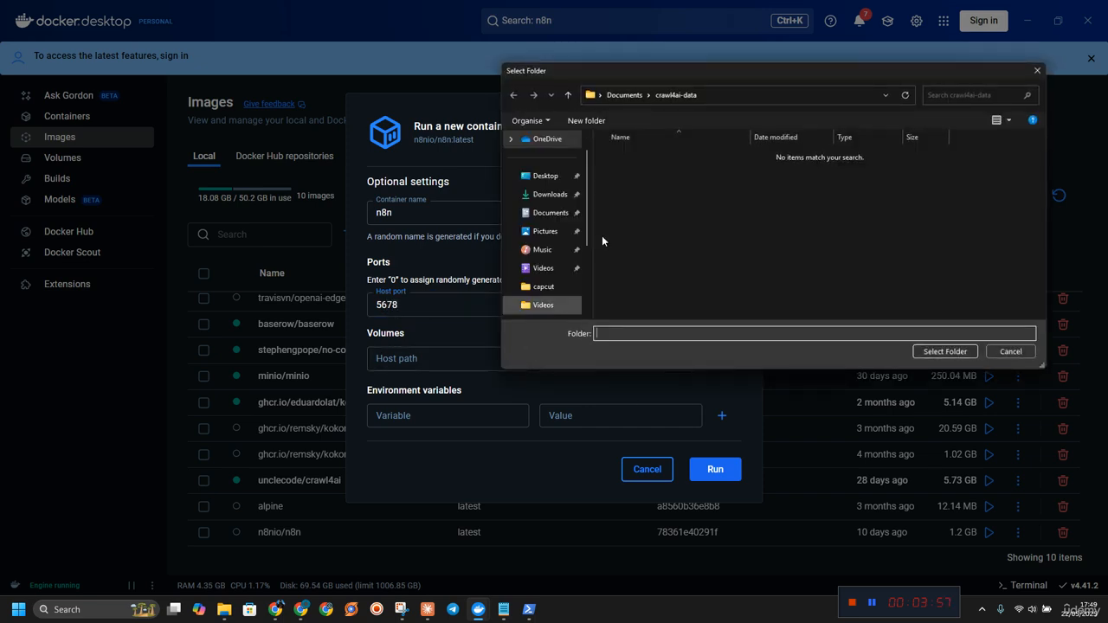
{"action": "left_click", "coordinate": [623, 95]}
{"action": "scroll", "coordinate": [632, 277], "scroll_direction": "down", "scroll_amount": 1}
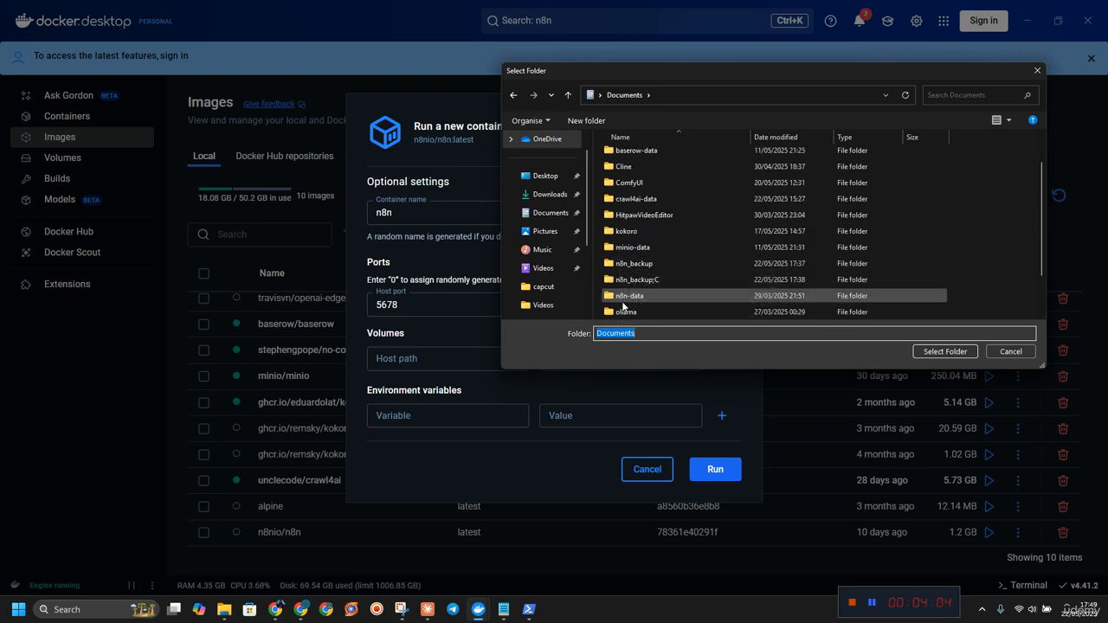
{"action": "left_click", "coordinate": [627, 265]}
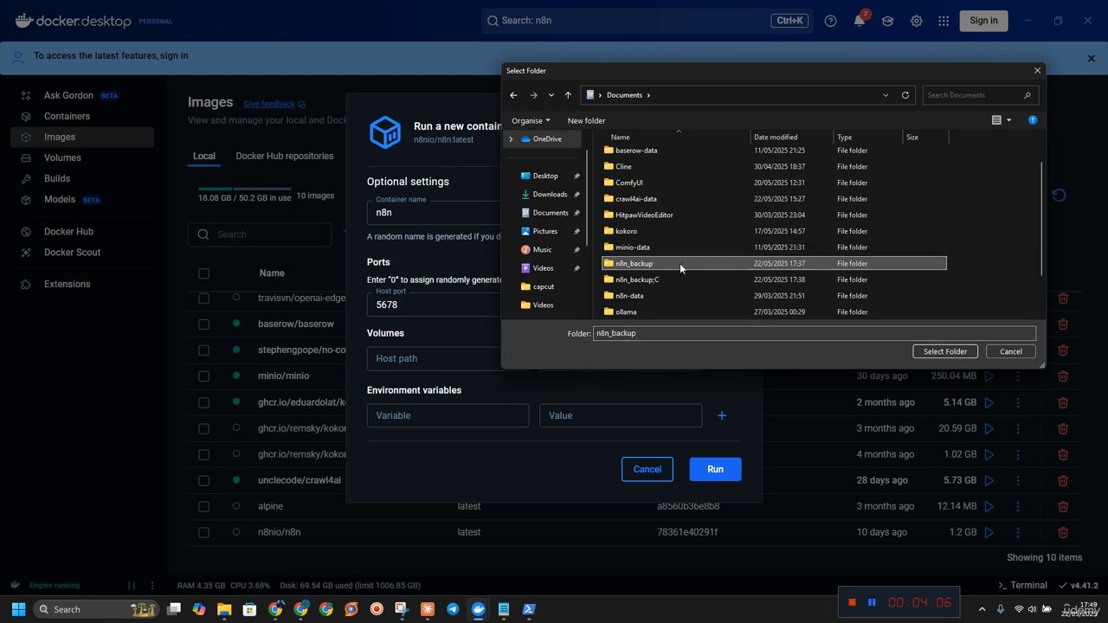
{"action": "left_click", "coordinate": [919, 351]}
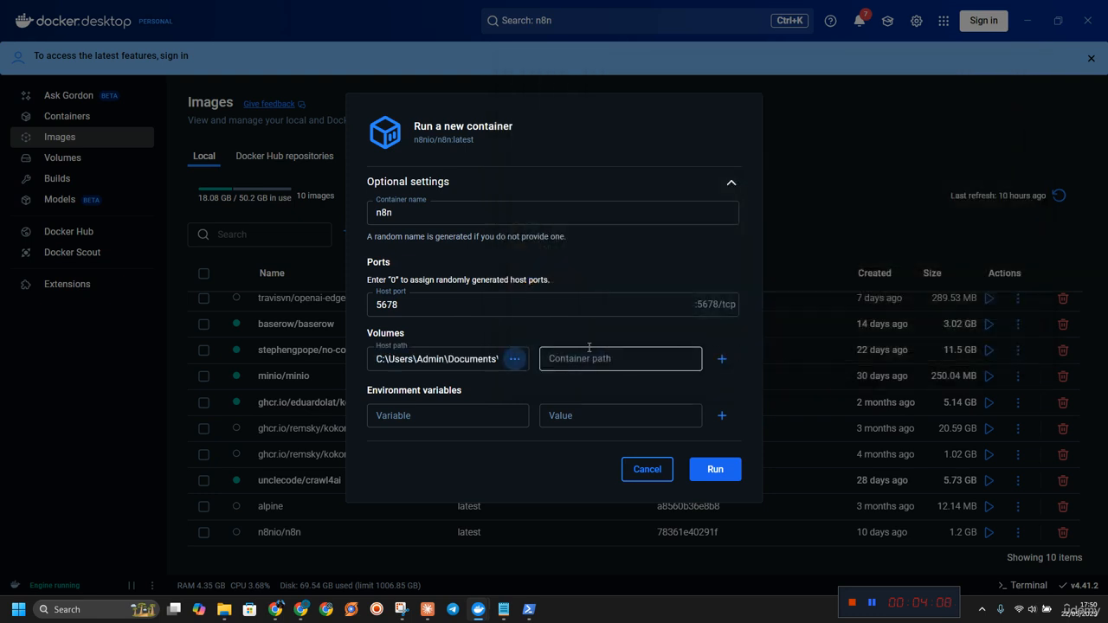
- Copy /home/node/.n8n from the docker run command in Notepad and use it as the volume's container path in Docker Desktop
{"action": "left_click", "coordinate": [503, 609]}
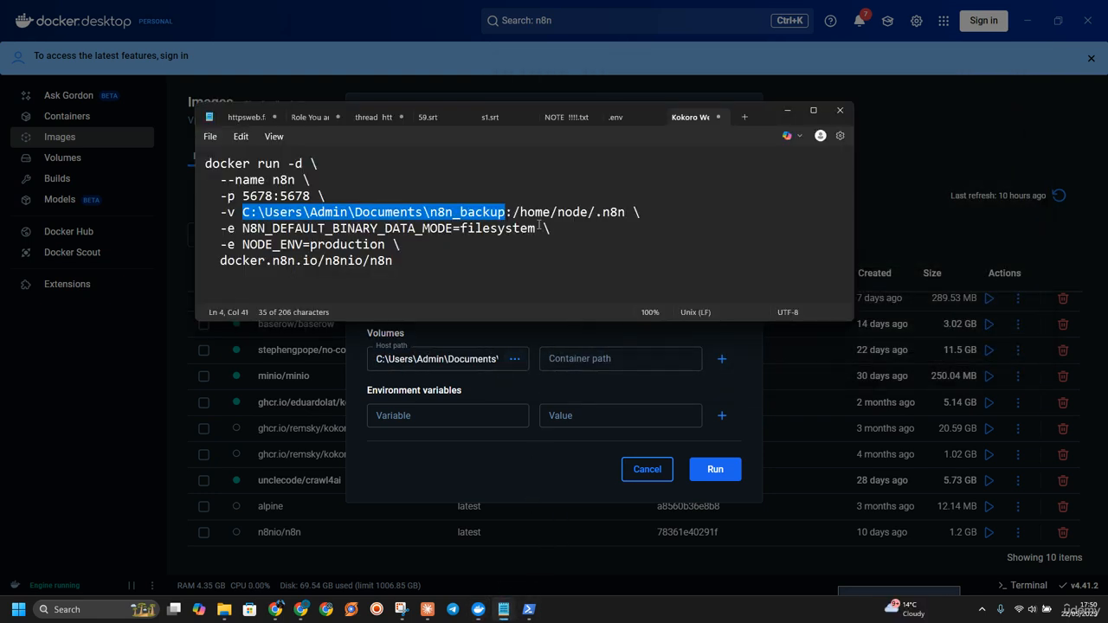
{"action": "left_click_drag", "start_coordinate": [515, 212], "coordinate": [626, 212]}
{"action": "key", "text": "ctrl+c"}
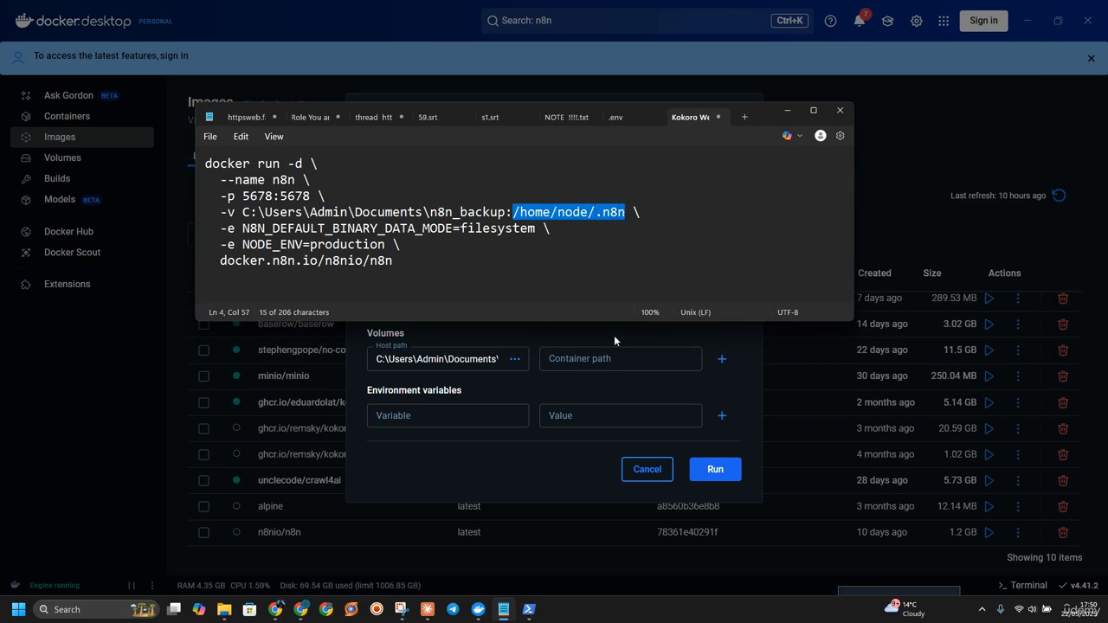
{"action": "left_click", "coordinate": [622, 357]}
{"action": "key", "text": "ctrl+v"}
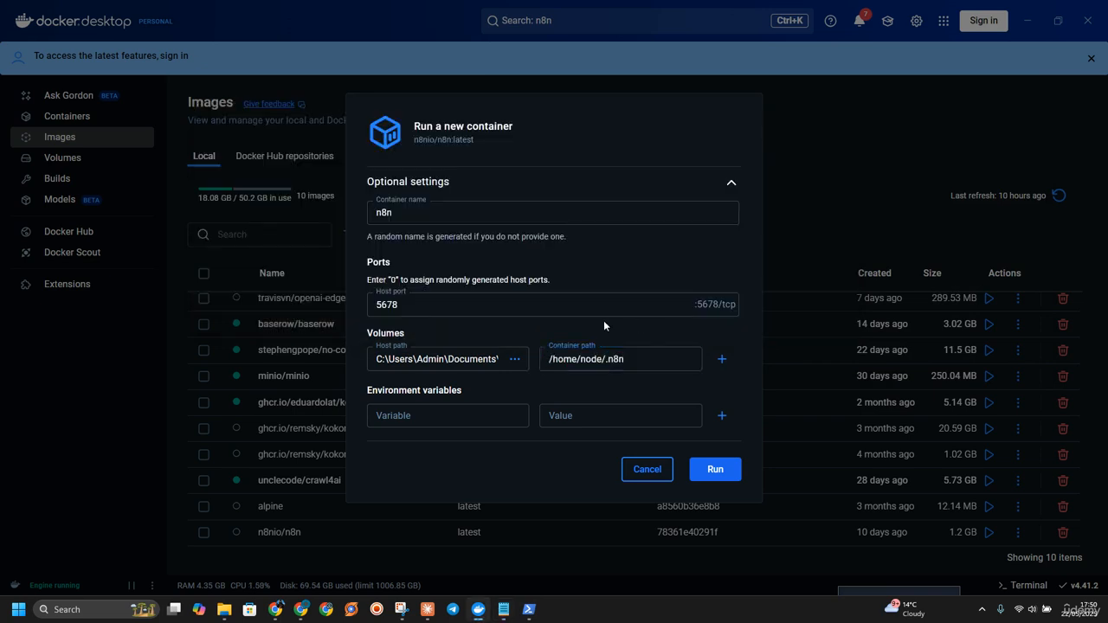
- Add the environment variable N8N_DEFAULT_BINARY_DATA_MODE with the value filesystem, copying both from the docker run command in Notepad
{"action": "left_click", "coordinate": [435, 422]}
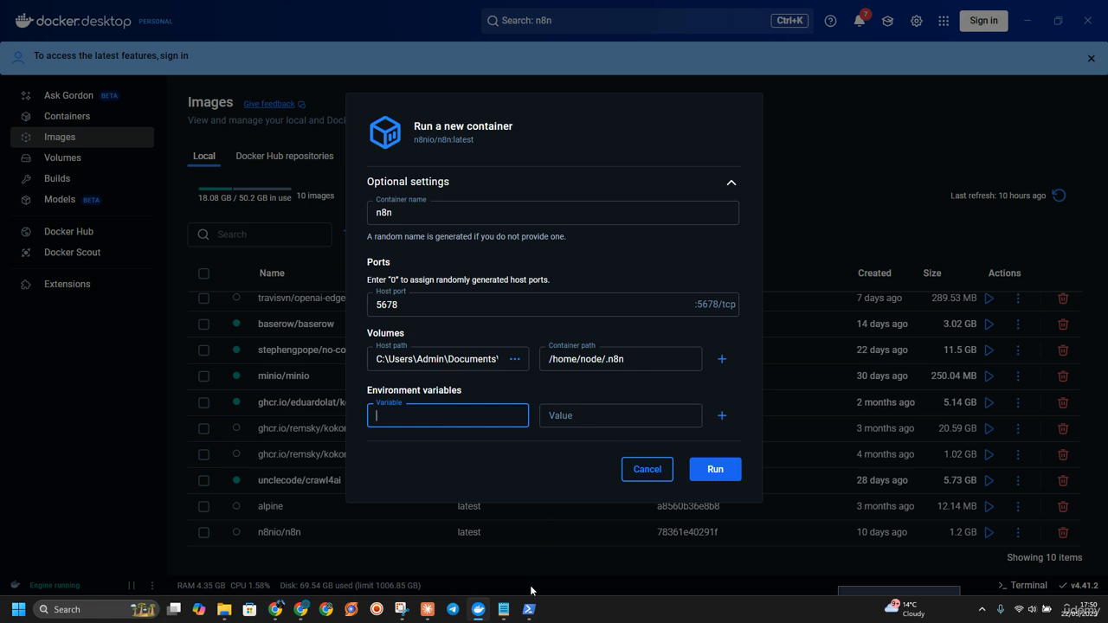
{"action": "left_click", "coordinate": [503, 610]}
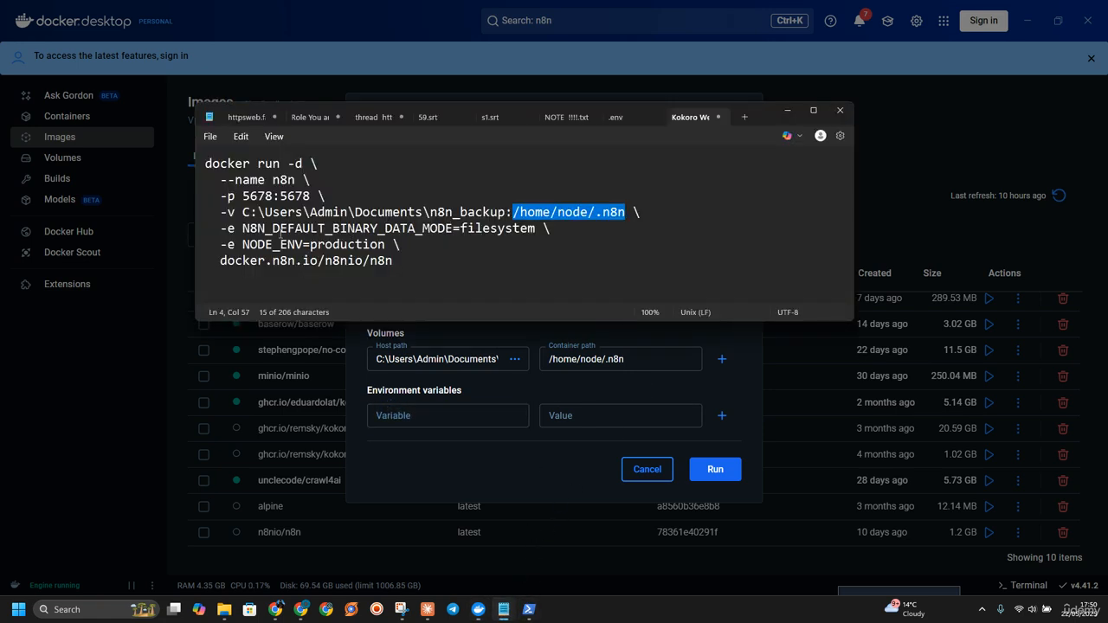
{"action": "left_click_drag", "start_coordinate": [244, 227], "coordinate": [451, 235]}
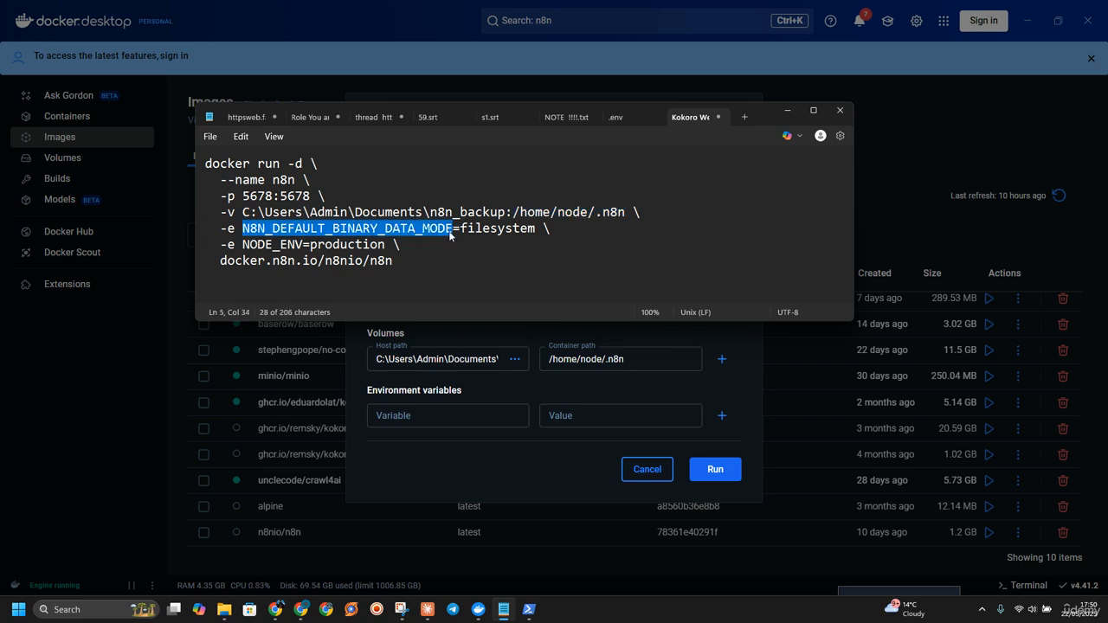
{"action": "left_click", "coordinate": [465, 415]}
{"action": "type", "text": "N8N_DEFAULT_BINARY_DATA_MODE"}
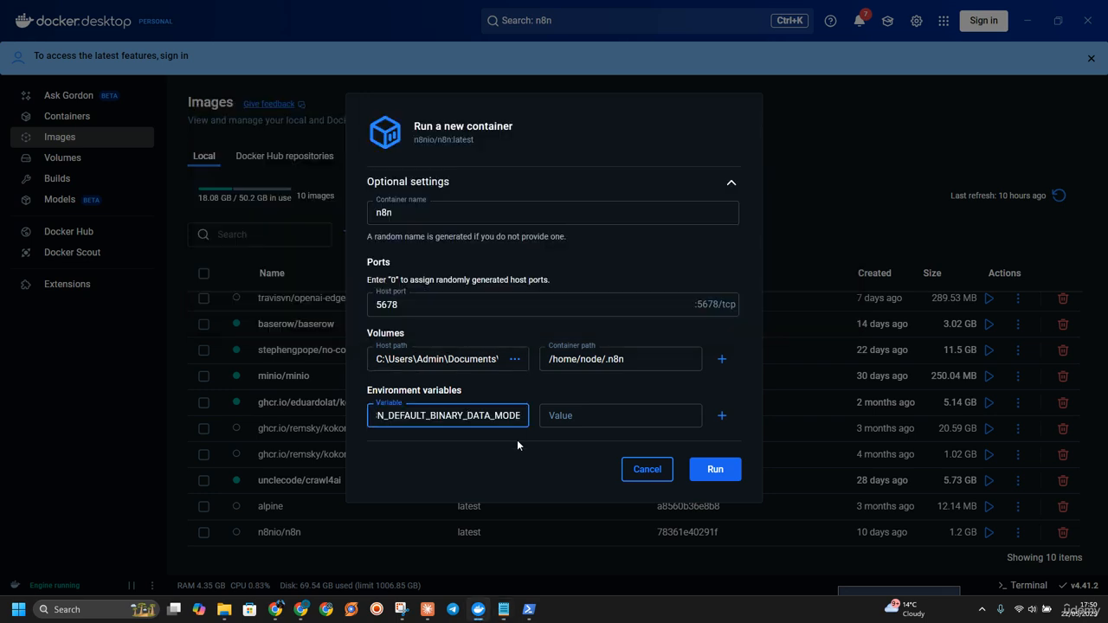
{"action": "left_click", "coordinate": [503, 609]}
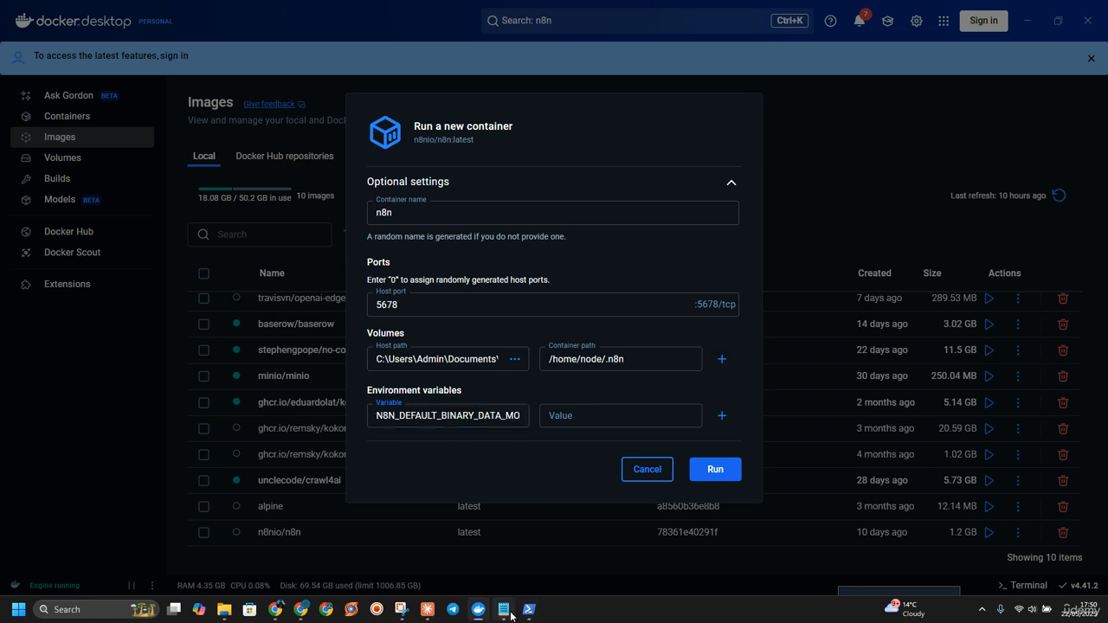
{"action": "left_click", "coordinate": [462, 228]}
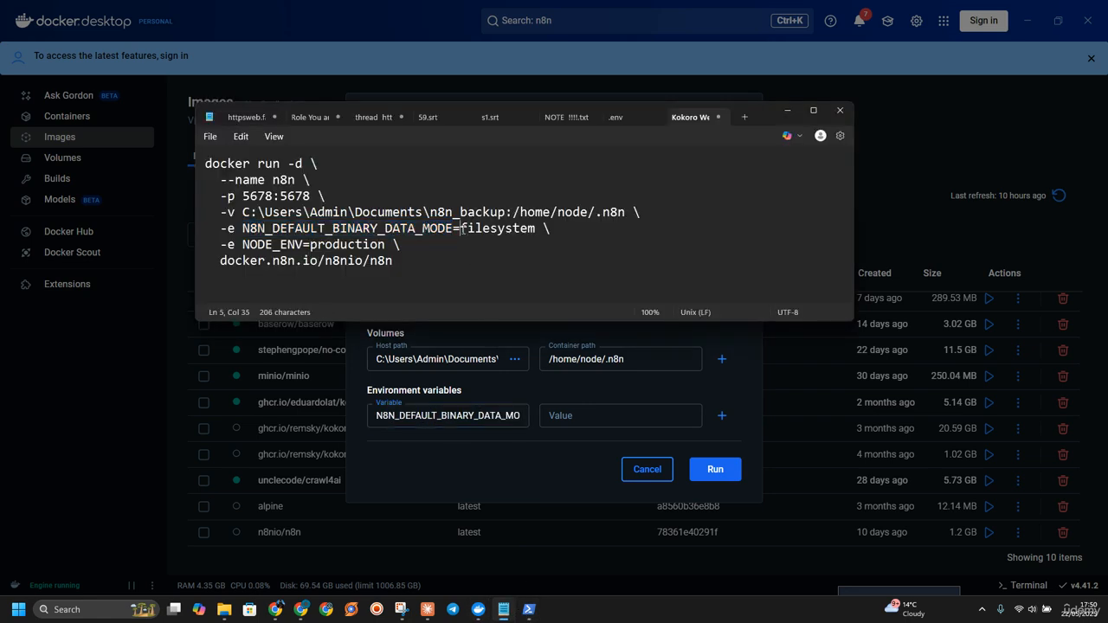
{"action": "left_click_drag", "start_coordinate": [461, 228], "coordinate": [535, 234]}
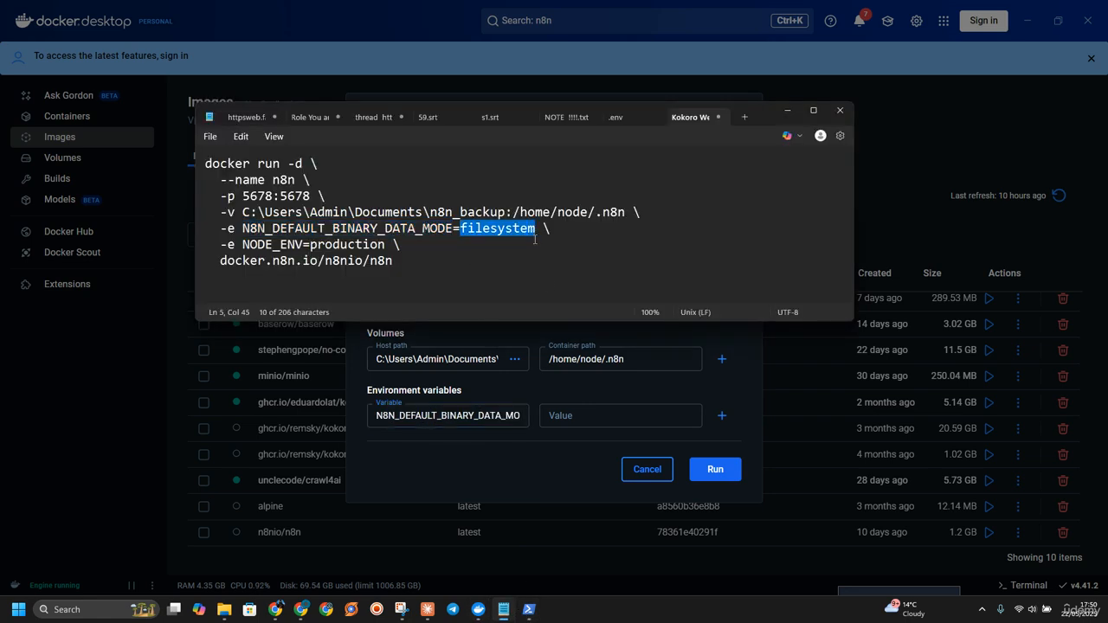
{"action": "key", "text": "ctrl+c"}
{"action": "left_click", "coordinate": [584, 416]}
{"action": "key", "text": "ctrl+v"}
- Add a second environment variable NODE_ENV with the value production, copying both from the docker run command in Notepad
{"action": "left_click", "coordinate": [721, 416]}
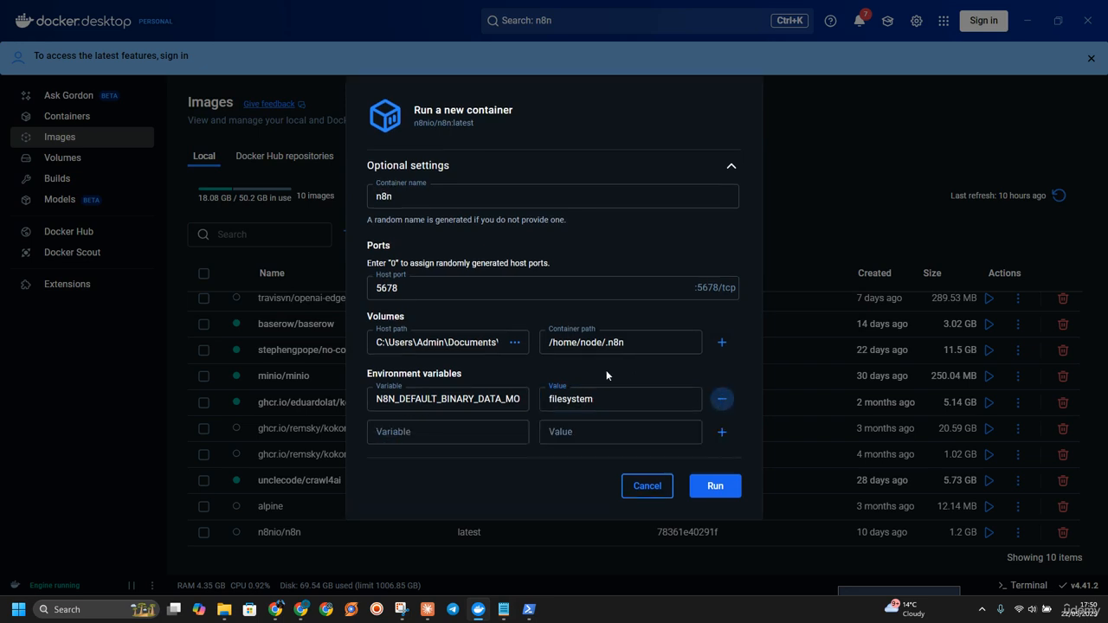
{"action": "left_click", "coordinate": [503, 609]}
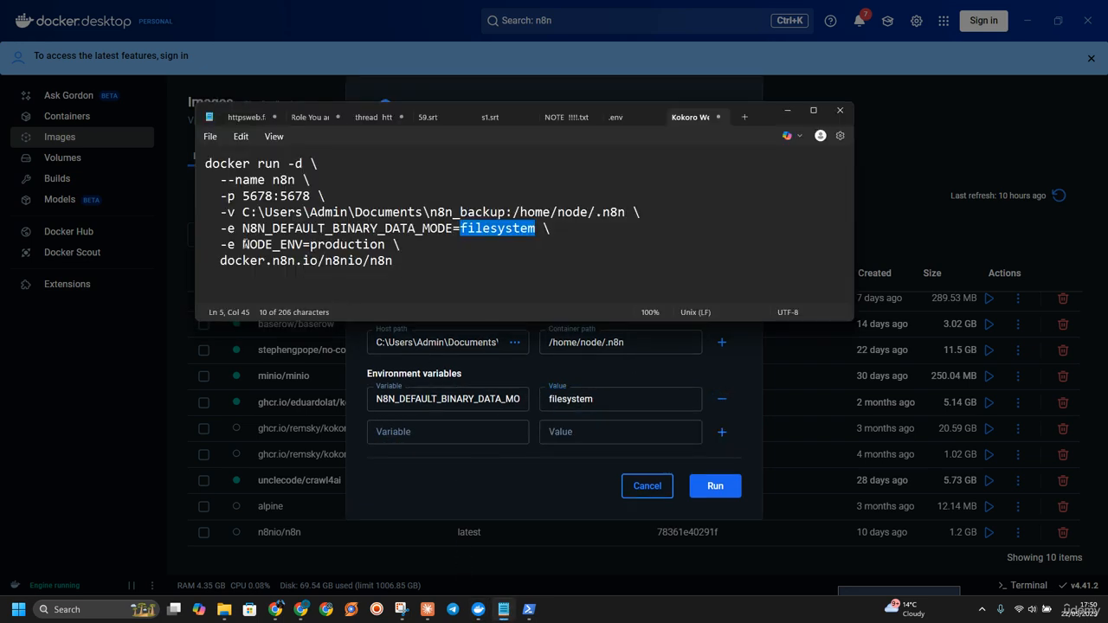
{"action": "left_click_drag", "start_coordinate": [243, 245], "coordinate": [304, 245]}
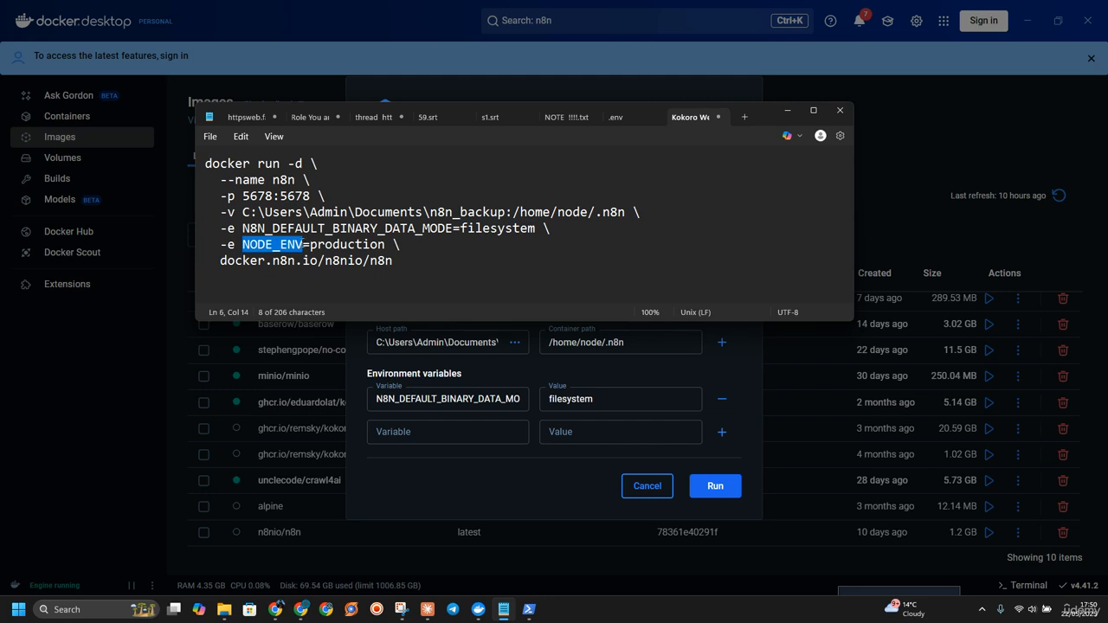
{"action": "left_click", "coordinate": [426, 430]}
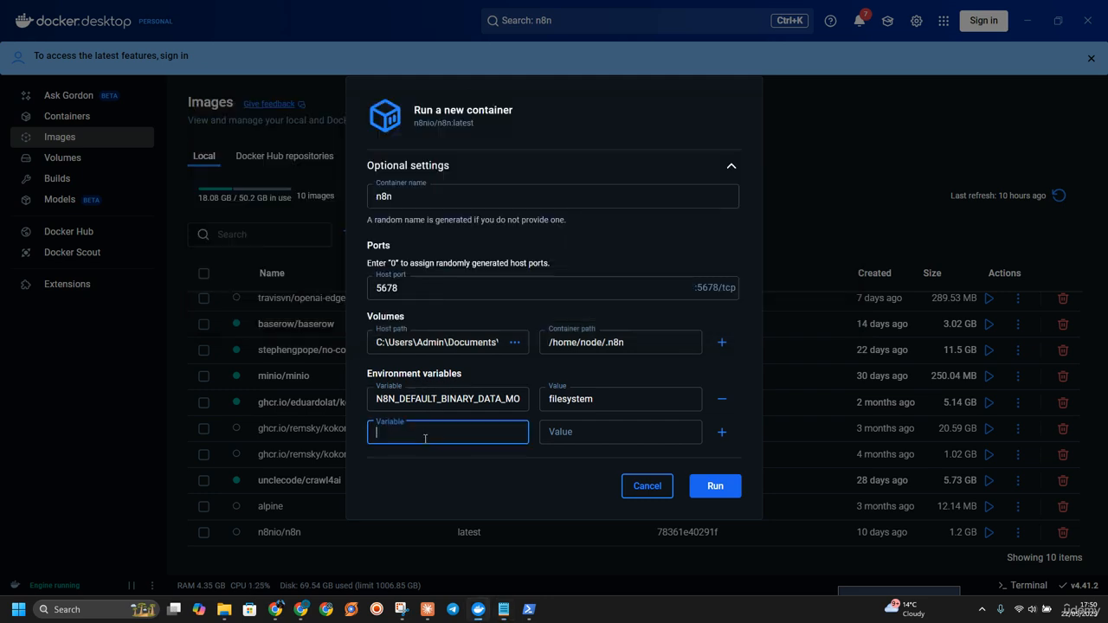
{"action": "key", "text": "ctrl+v"}
{"action": "left_click", "coordinate": [503, 610]}
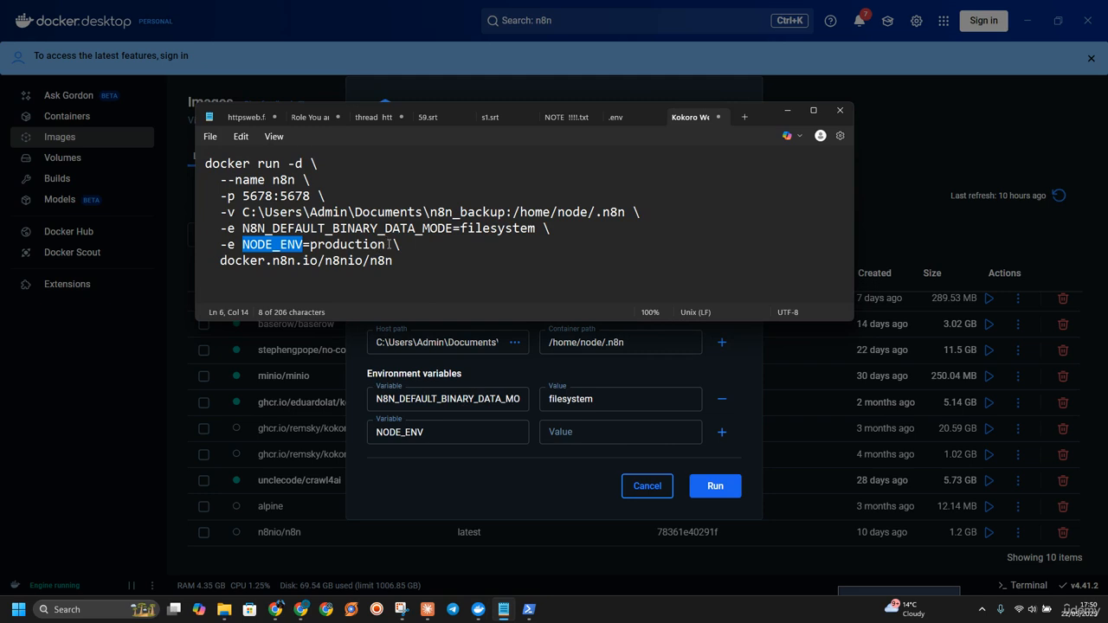
{"action": "left_click_drag", "start_coordinate": [386, 244], "coordinate": [310, 244]}
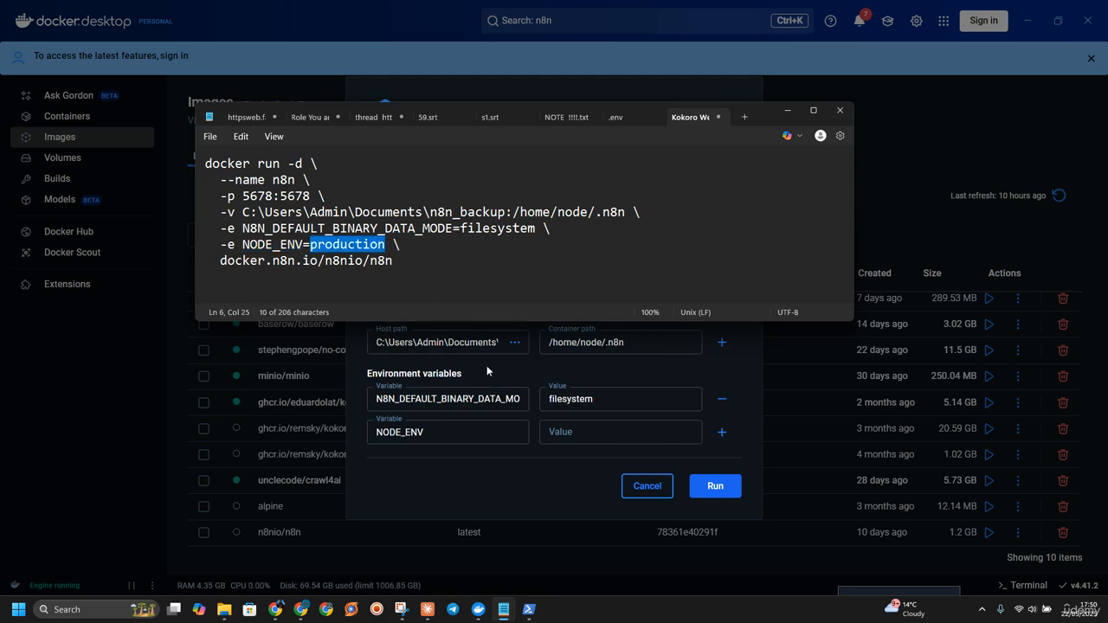
{"action": "left_click", "coordinate": [598, 438]}
{"action": "key", "text": "ctrl+v"}
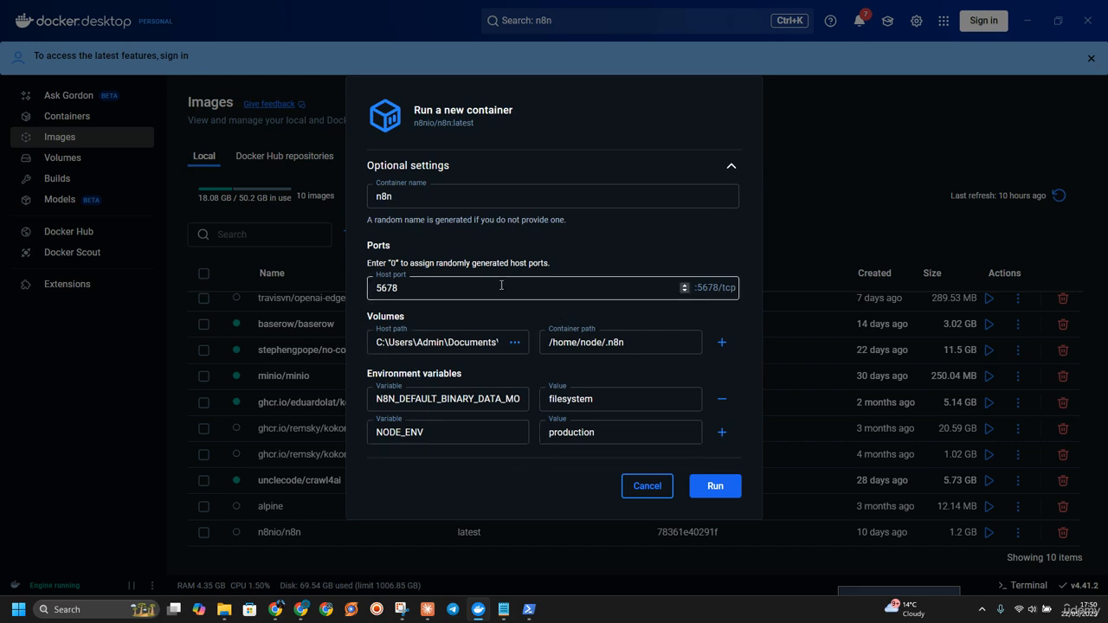
- Run the configured n8n container and check its startup logs
{"action": "left_click", "coordinate": [713, 488]}
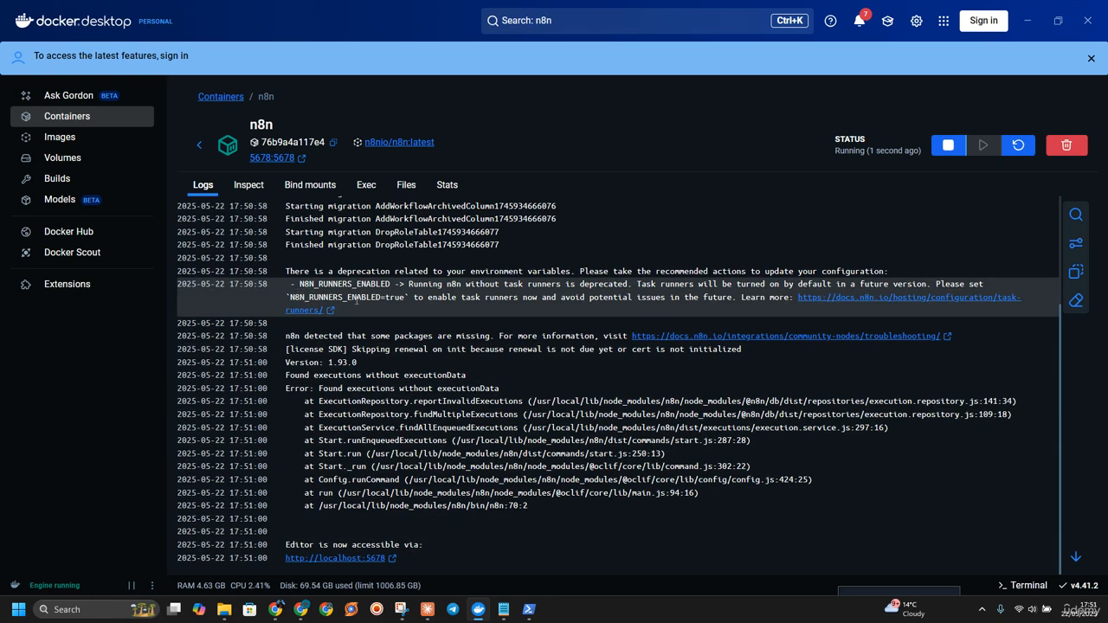
{"action": "scroll", "coordinate": [538, 303], "scroll_direction": "up", "scroll_amount": 1}
{"action": "scroll", "coordinate": [528, 308], "scroll_direction": "down", "scroll_amount": 1}
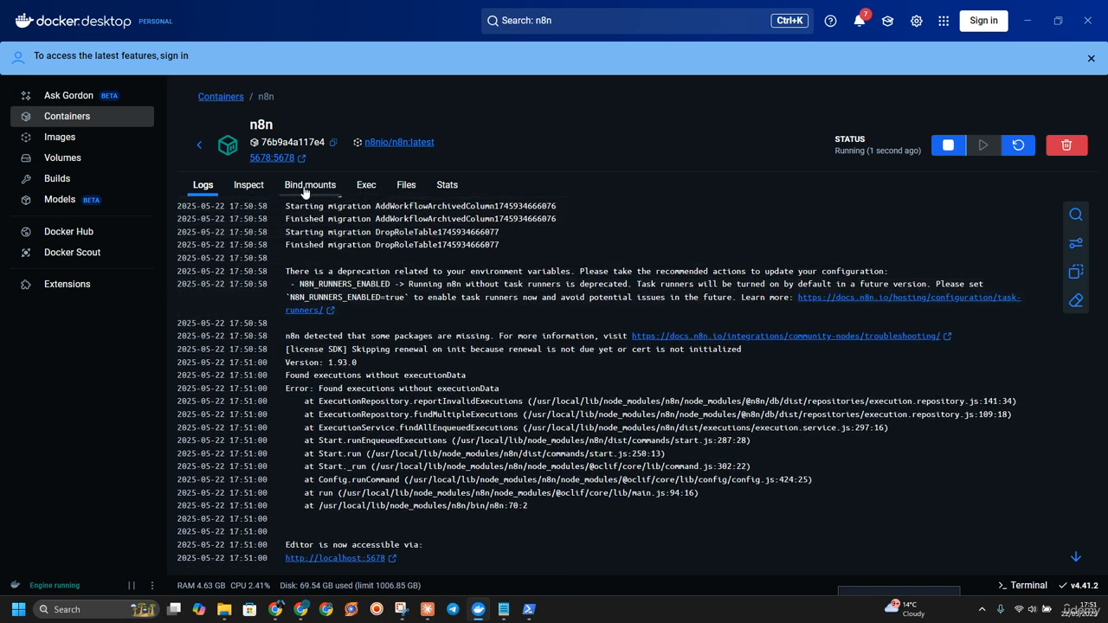
- Inspect the n8n container's configuration and examine its environment variables
{"action": "left_click", "coordinate": [248, 187]}
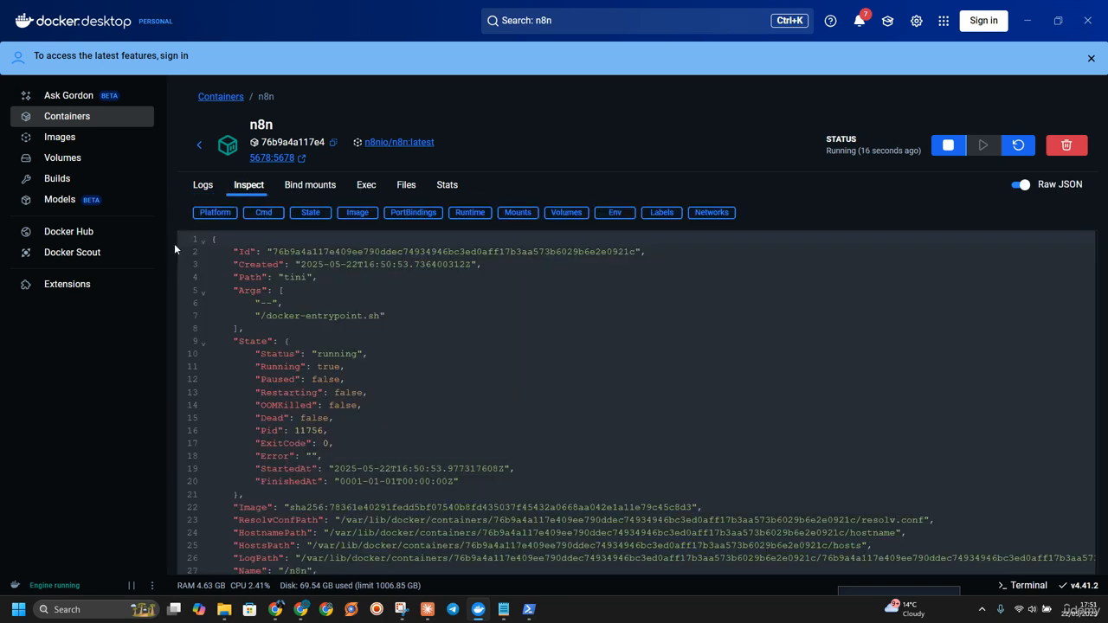
{"action": "left_click", "coordinate": [622, 216]}
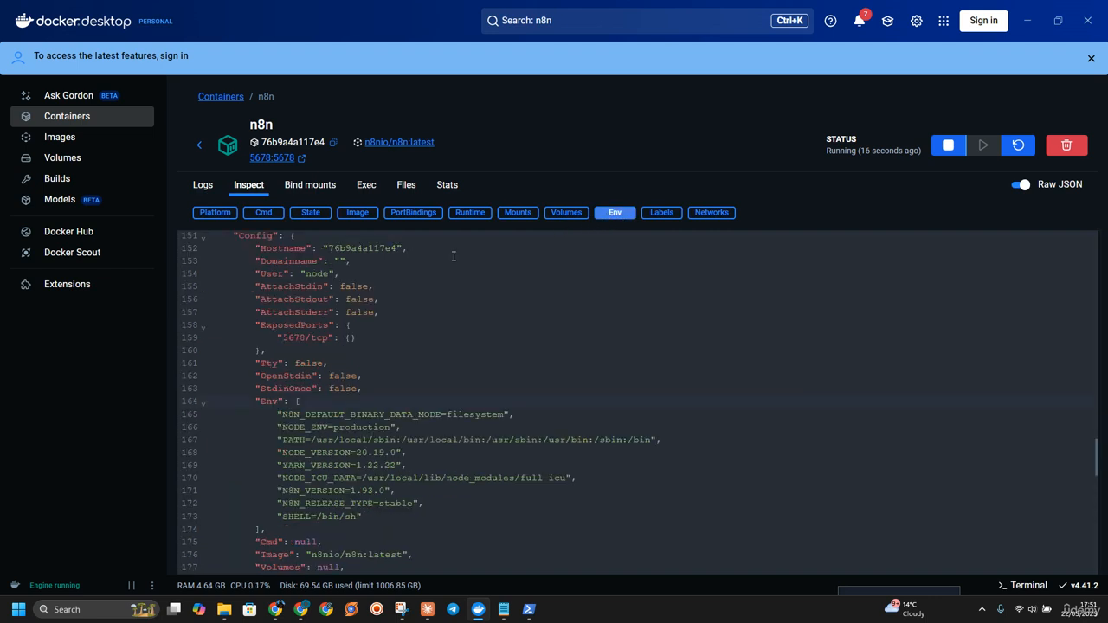
{"action": "scroll", "coordinate": [368, 298], "scroll_direction": "down", "scroll_amount": 2}
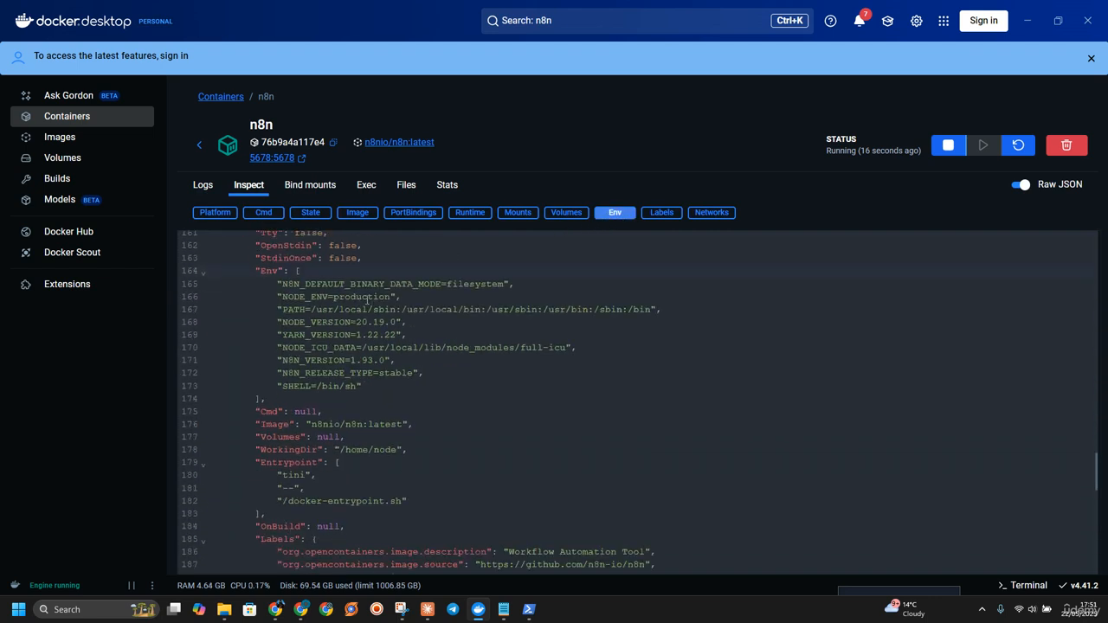
- Check the n8n container's mounts and open its published port 5678 in the browser
{"action": "left_click", "coordinate": [517, 214]}
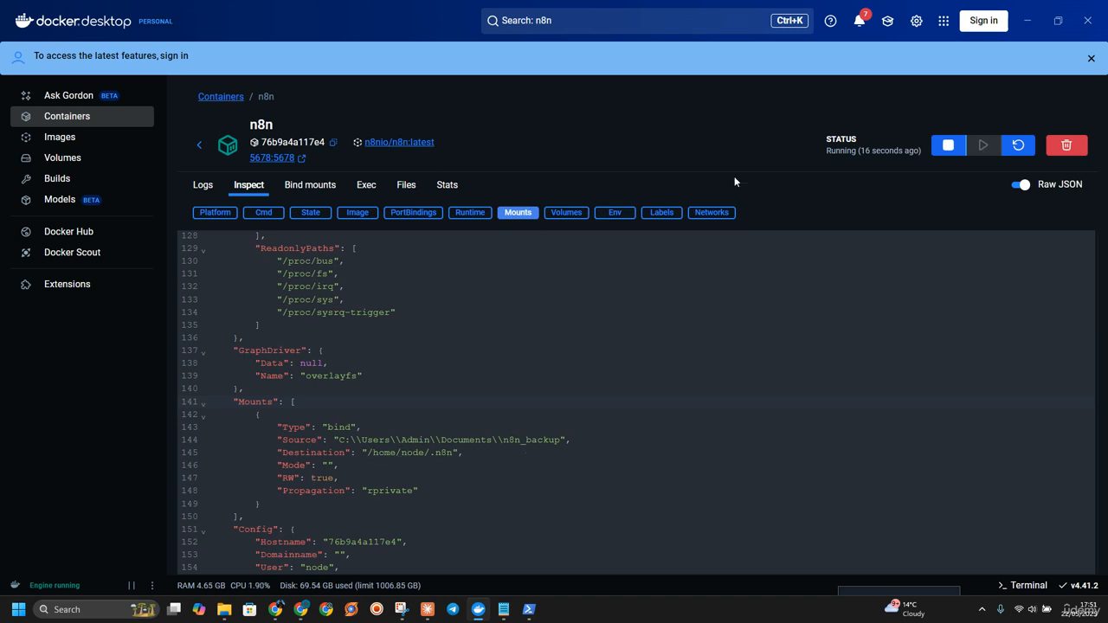
{"action": "left_click", "coordinate": [273, 158]}
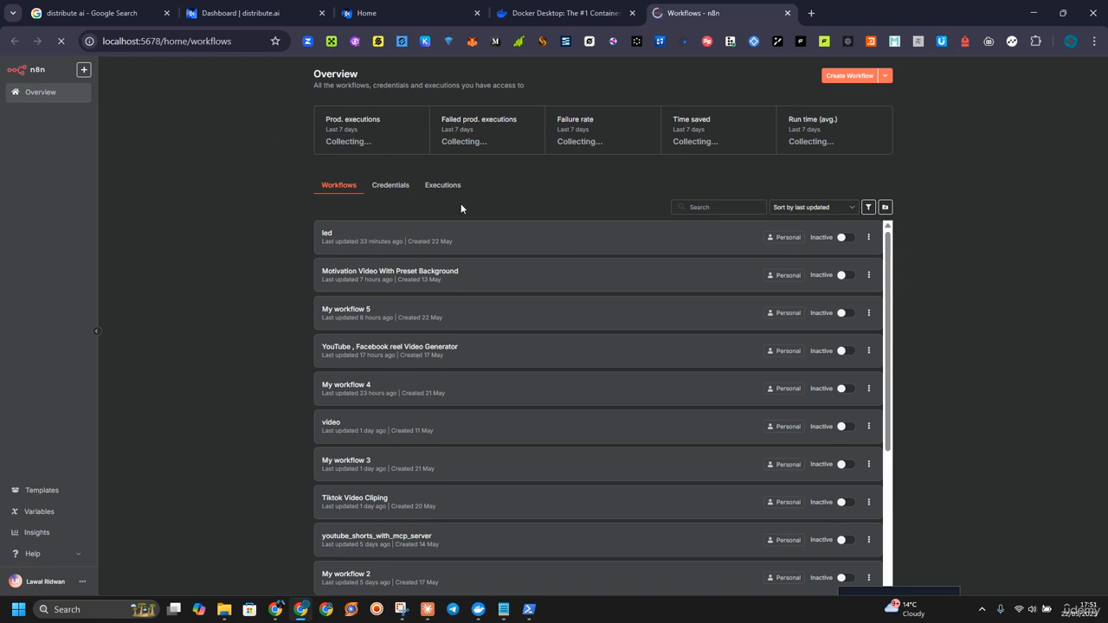
- Look through the list of saved workflows, view the led workflow and return to the overview
{"action": "scroll", "coordinate": [476, 250], "scroll_direction": "down", "scroll_amount": 5}
{"action": "scroll", "coordinate": [481, 357], "scroll_direction": "up", "scroll_amount": 3}
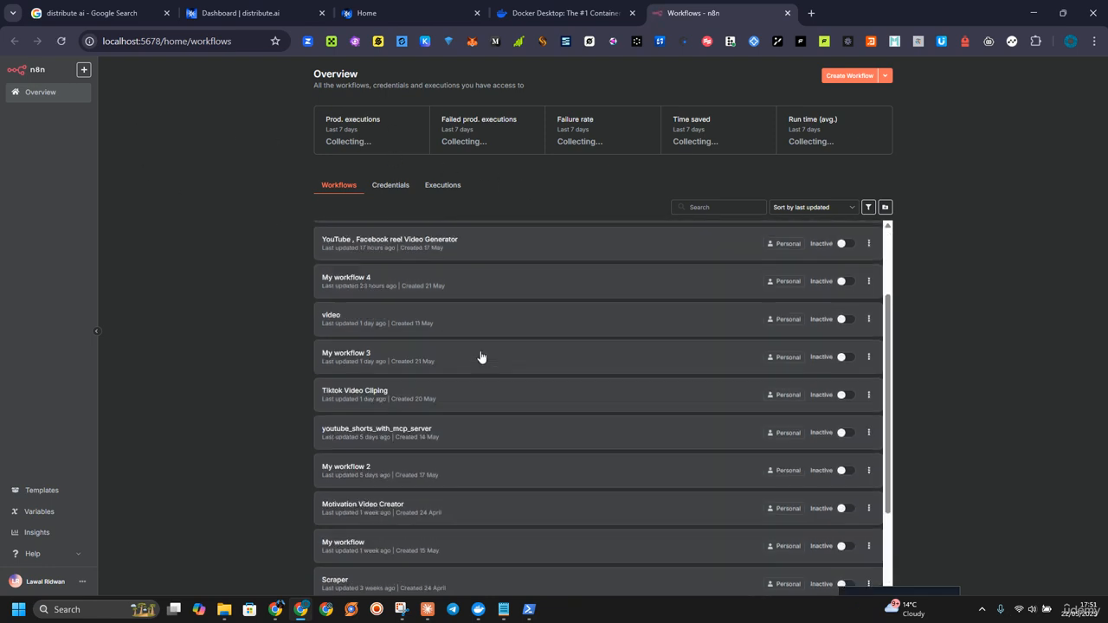
{"action": "scroll", "coordinate": [482, 357], "scroll_direction": "up", "scroll_amount": 3}
{"action": "left_click", "coordinate": [468, 245]}
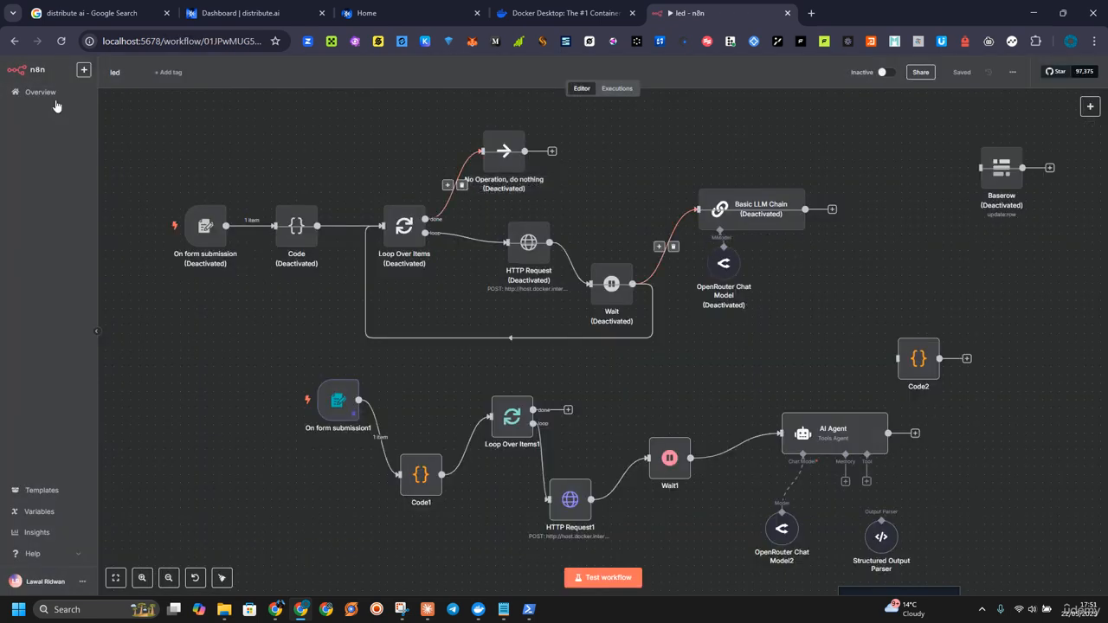
{"action": "left_click", "coordinate": [52, 94]}
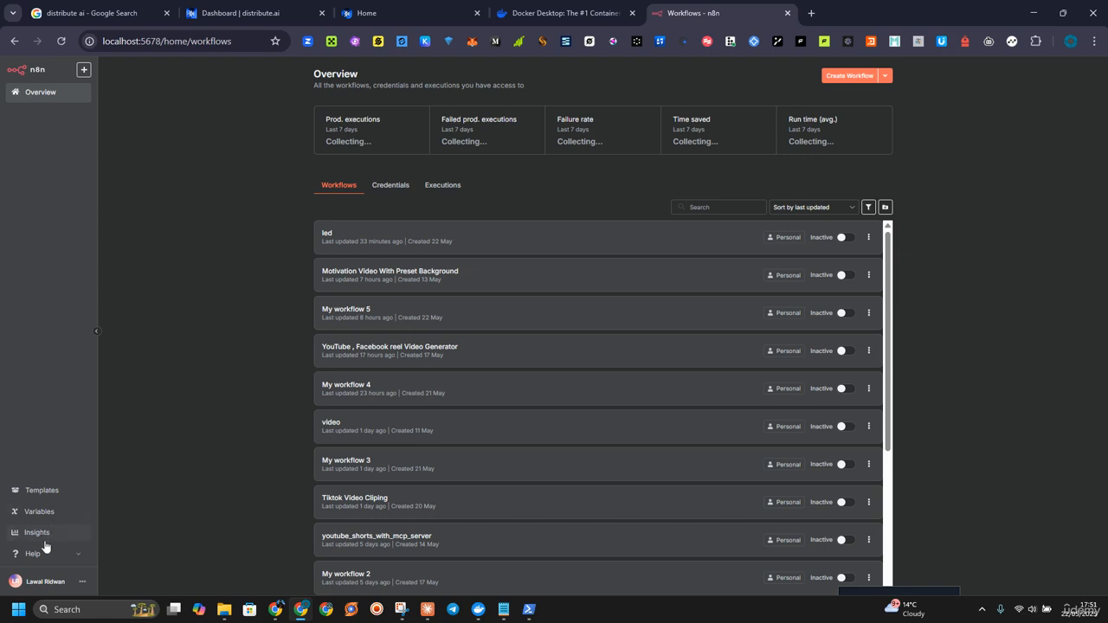
- Check the installed n8n version in the About n8n information and close it
{"action": "left_click", "coordinate": [81, 557]}
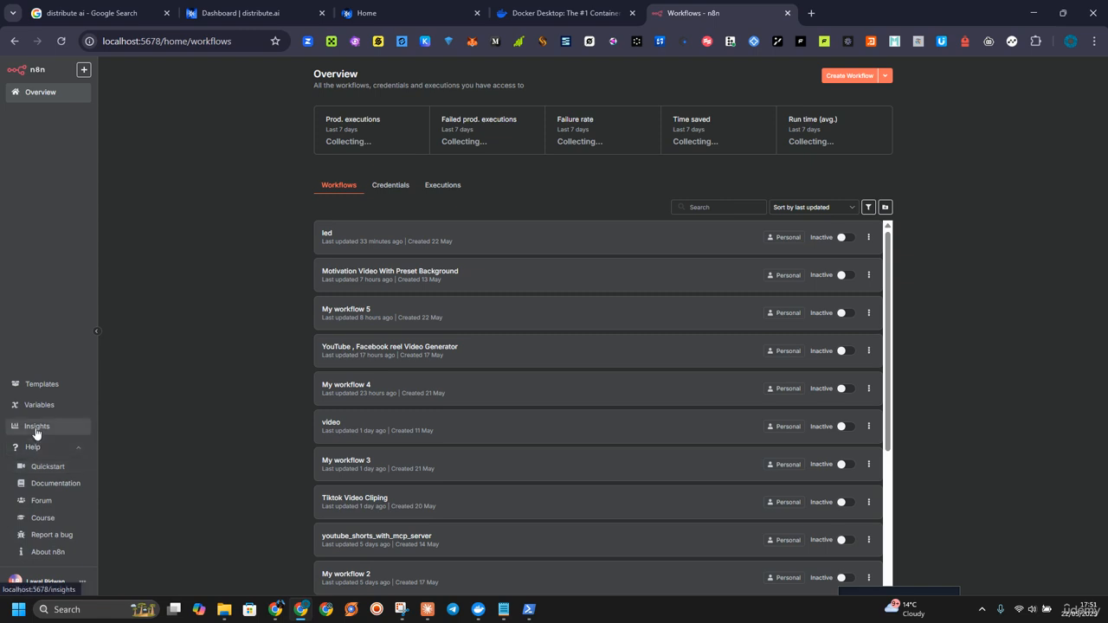
{"action": "left_click", "coordinate": [53, 556]}
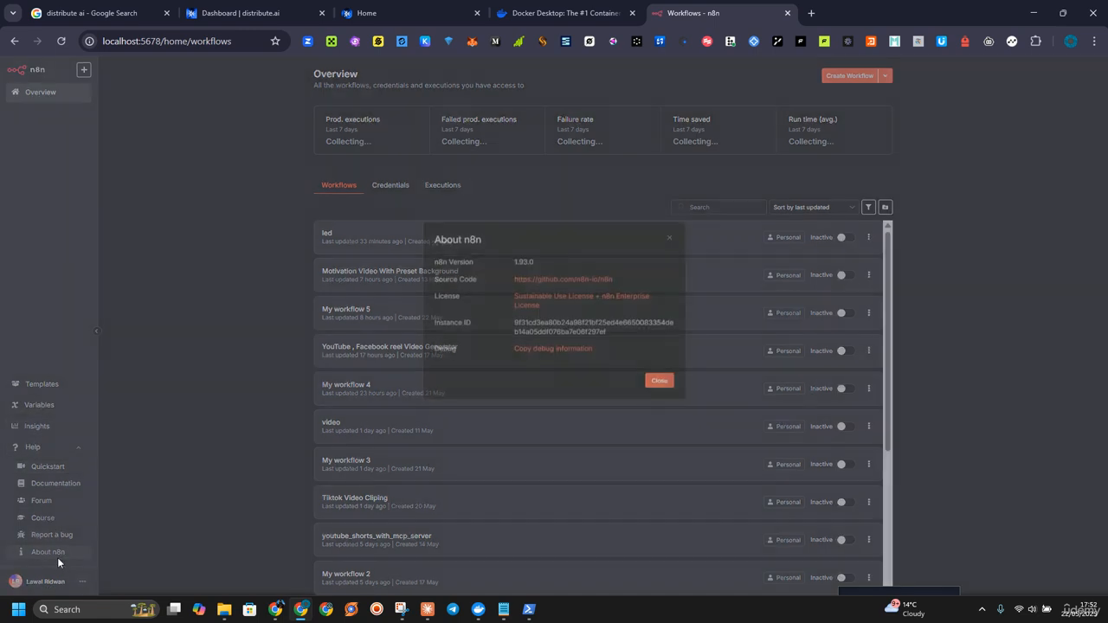
{"action": "left_click", "coordinate": [659, 385]}
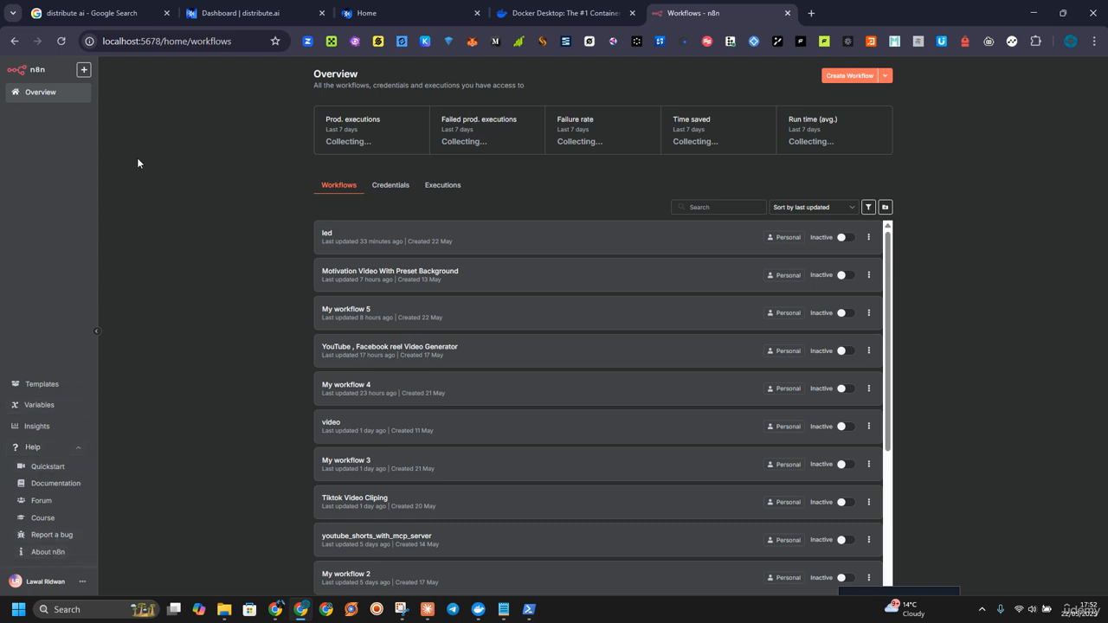
- View the blank new-workflow editor and the Templates, Variables and Insights pages of n8n
{"action": "left_click", "coordinate": [849, 76]}
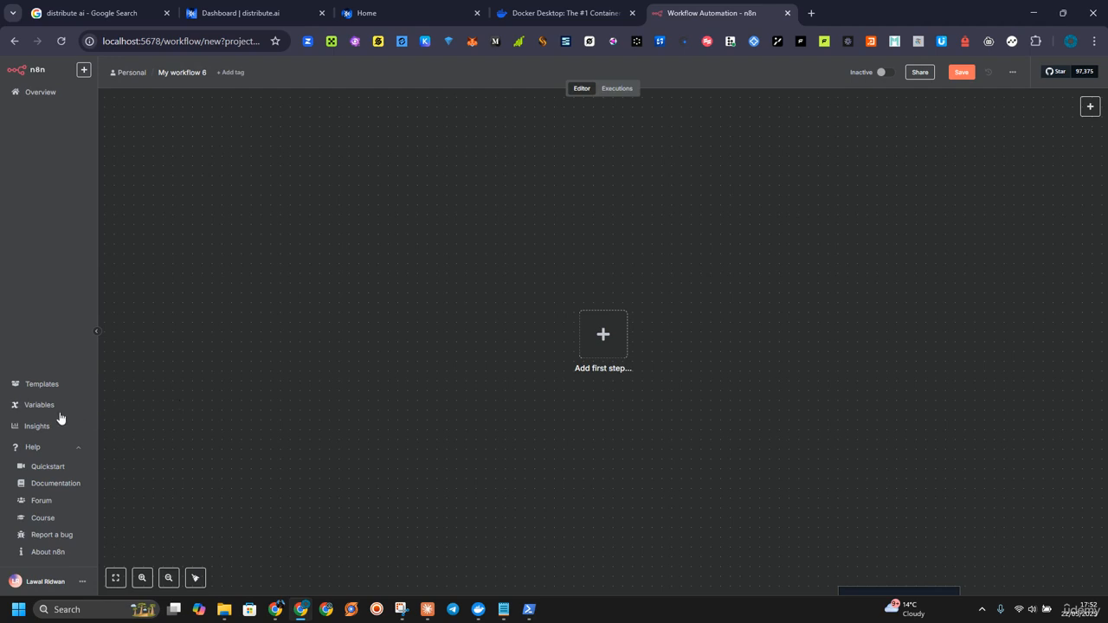
{"action": "left_click", "coordinate": [43, 386]}
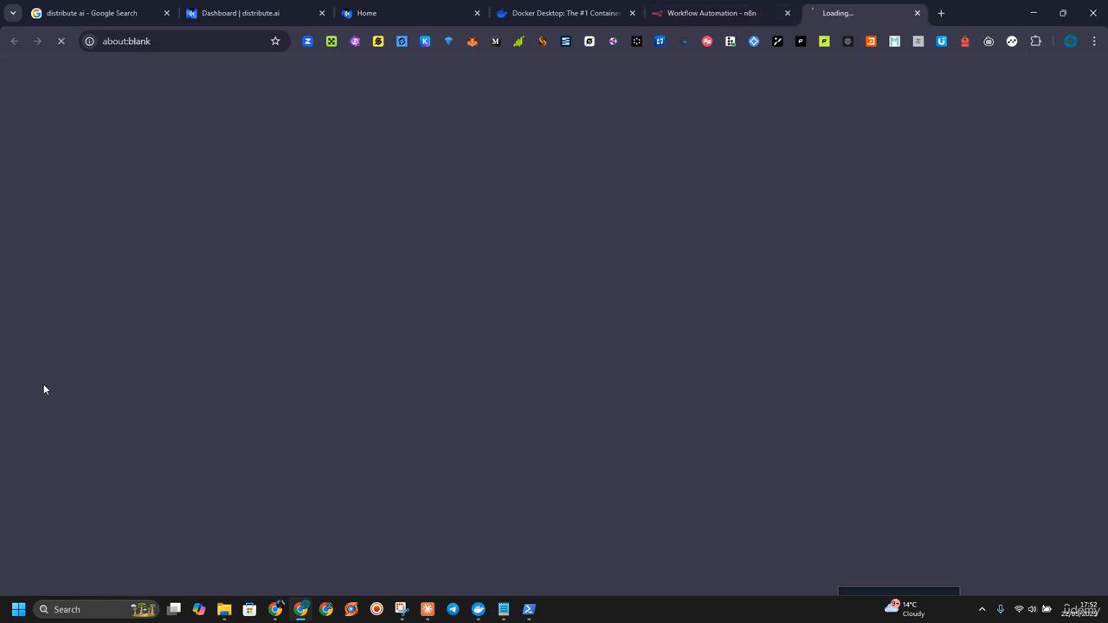
{"action": "left_click", "coordinate": [776, 10]}
{"action": "left_click", "coordinate": [942, 14]}
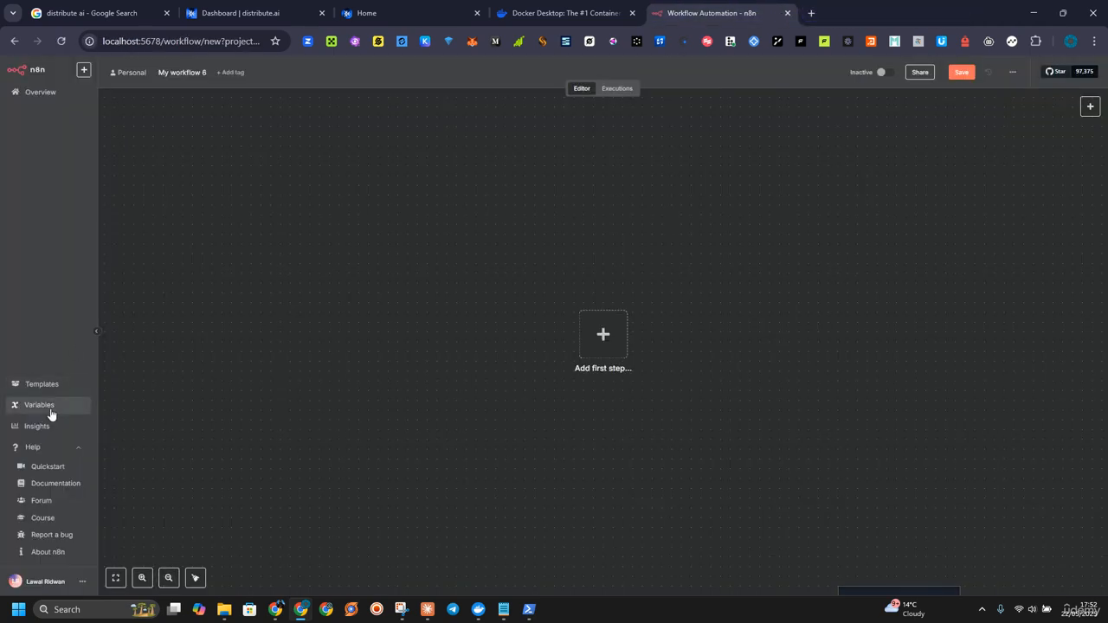
{"action": "left_click", "coordinate": [41, 407]}
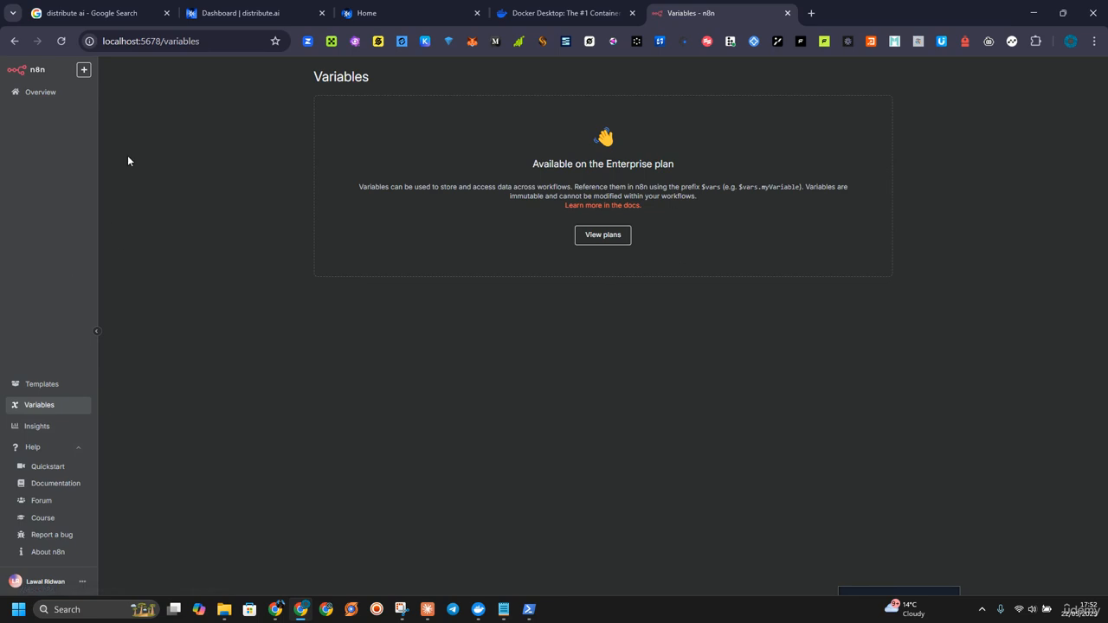
{"action": "left_click", "coordinate": [33, 426]}
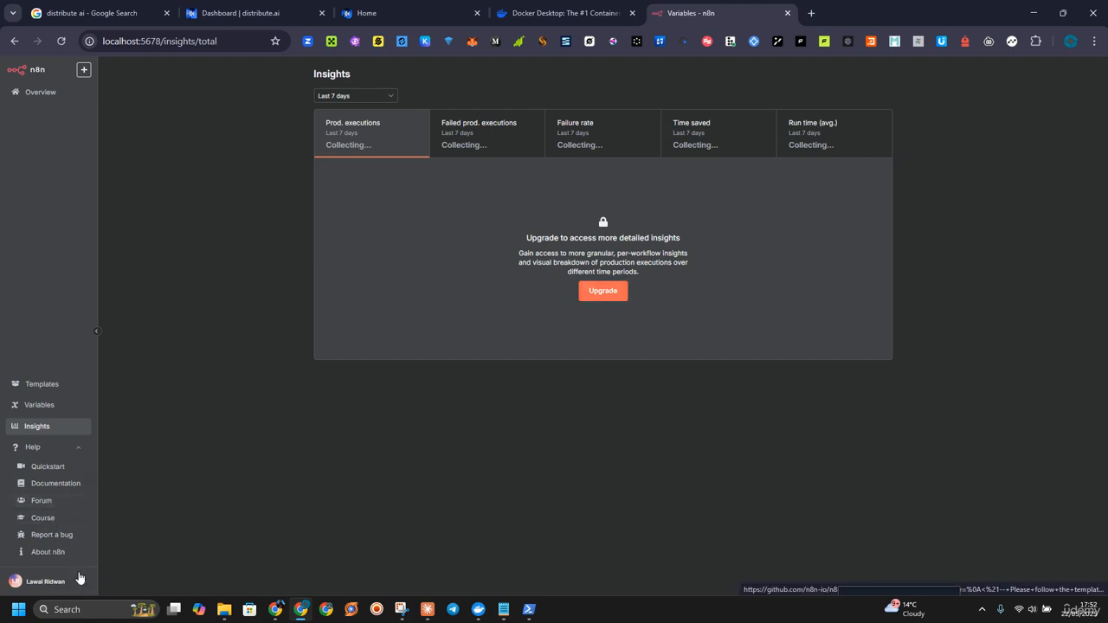
- Uninstall the n8n-nodes-document-generator package from the community nodes in the n8n settings
{"action": "left_click", "coordinate": [82, 582]}
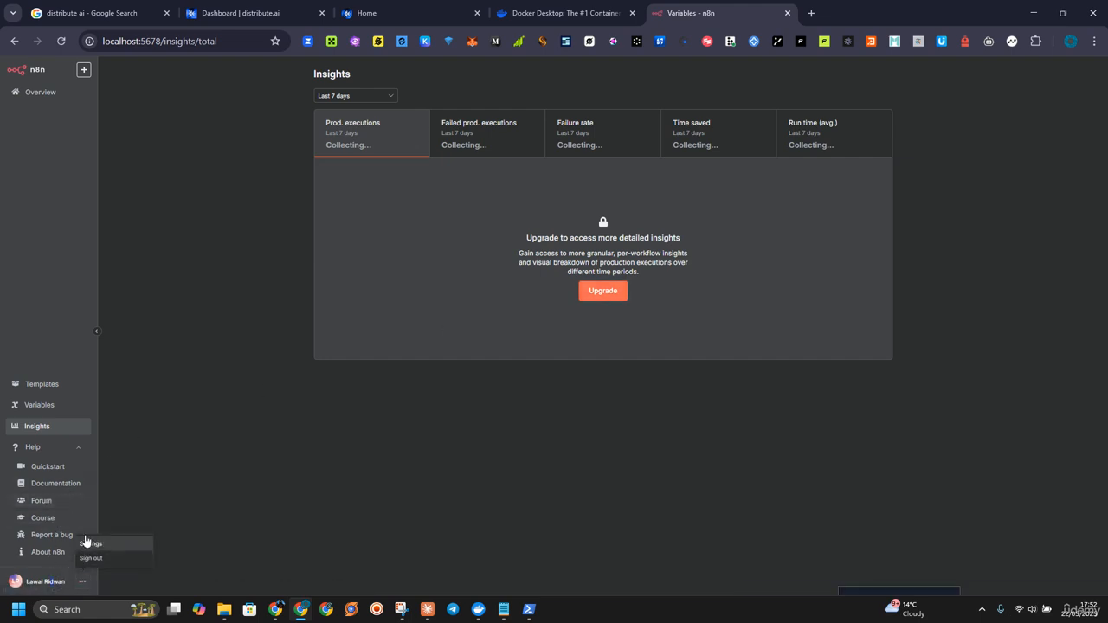
{"action": "left_click", "coordinate": [95, 544]}
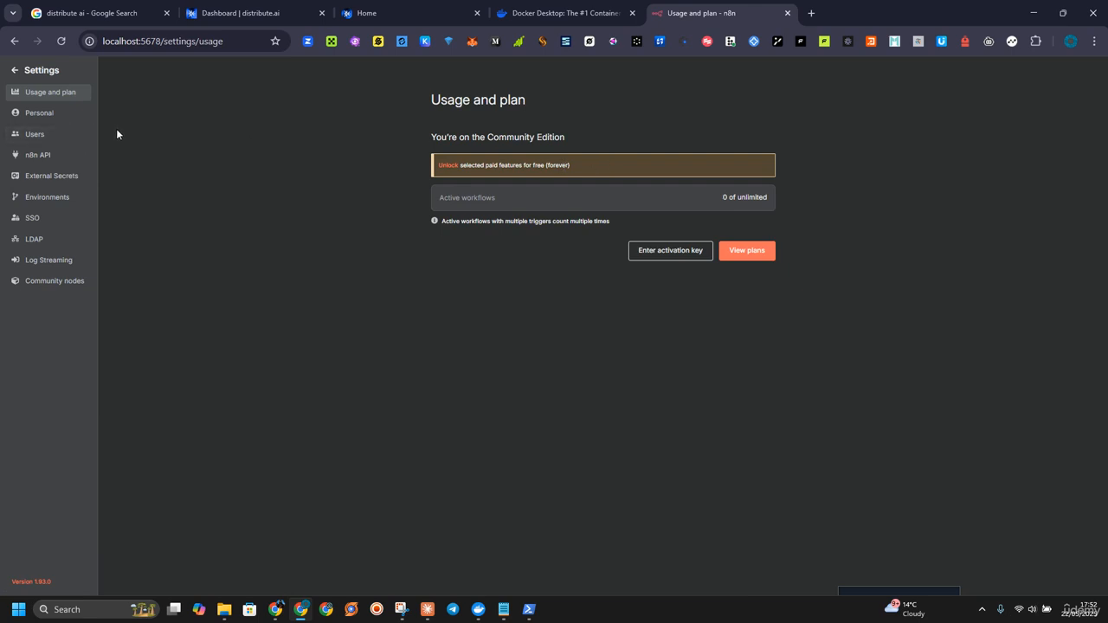
{"action": "left_click", "coordinate": [47, 289]}
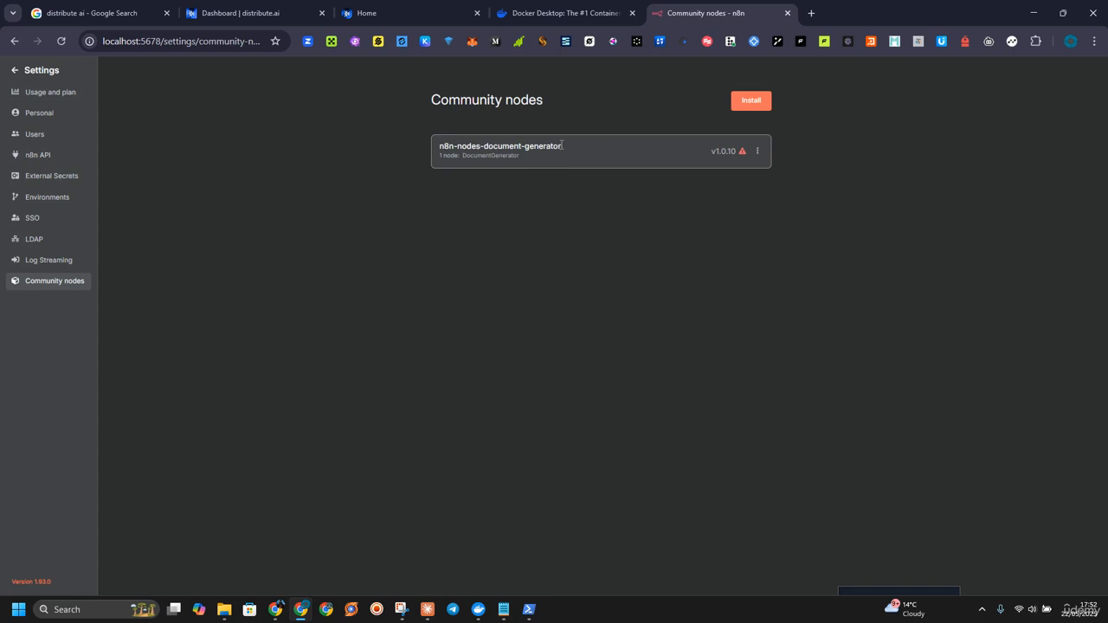
{"action": "left_click", "coordinate": [758, 153]}
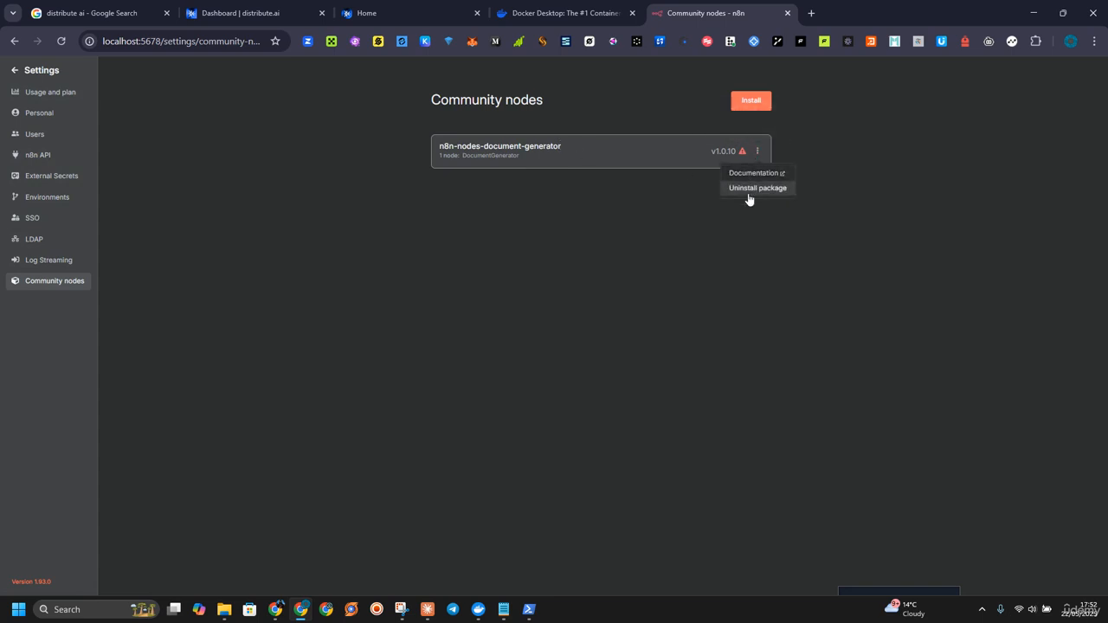
{"action": "left_click", "coordinate": [750, 187]}
{"action": "left_click", "coordinate": [636, 342]}
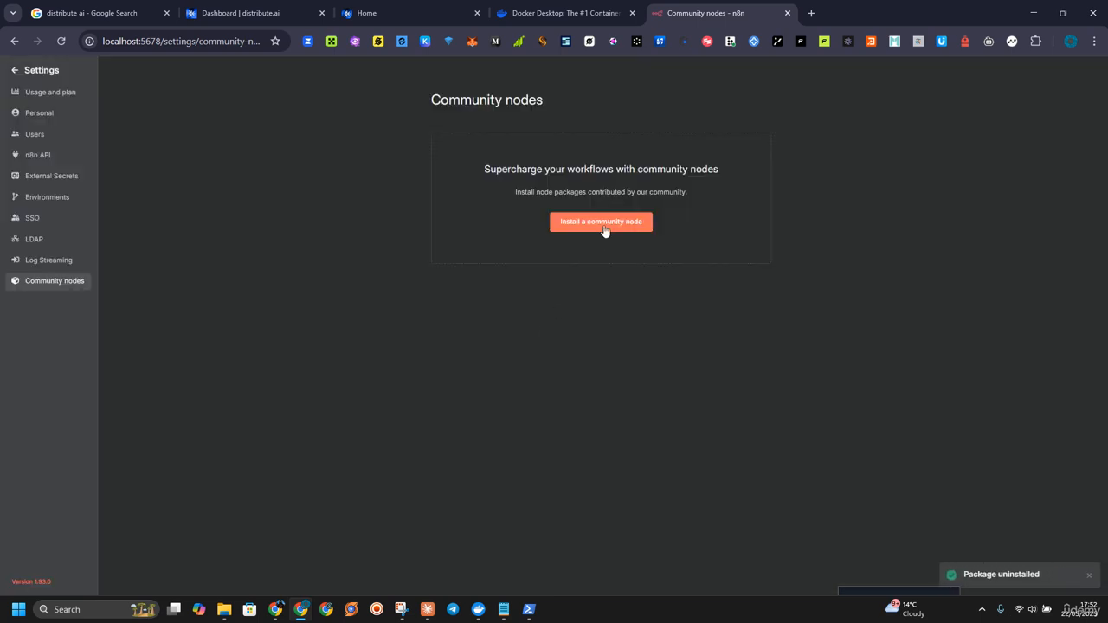
- Start installing a community node, open the linked installation documentation and return to the installation dialog
{"action": "left_click", "coordinate": [603, 227]}
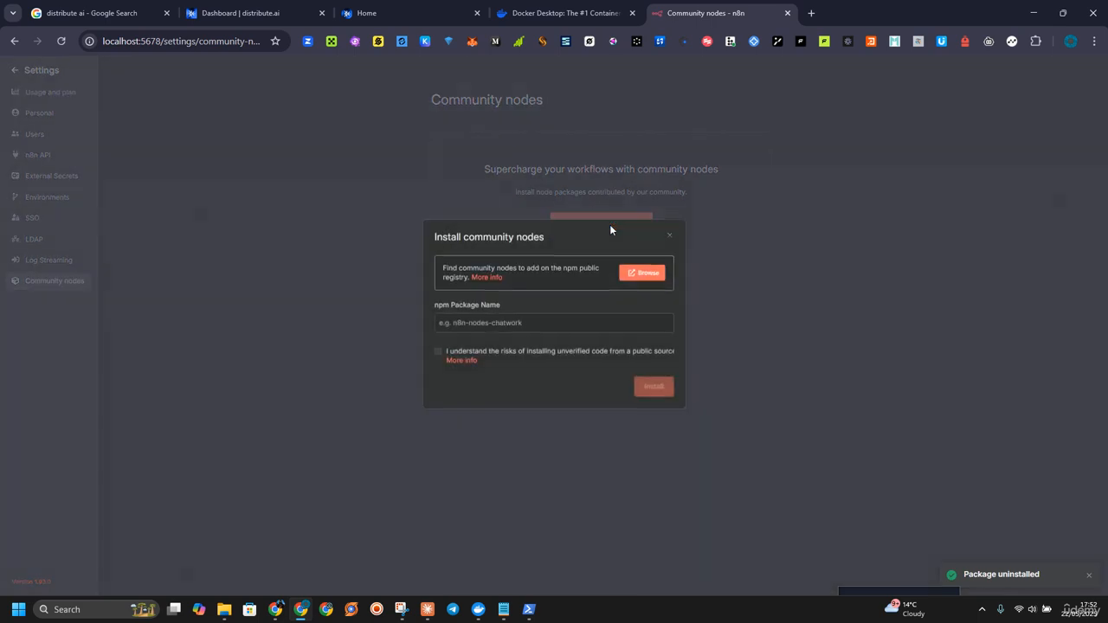
{"action": "left_click", "coordinate": [486, 278]}
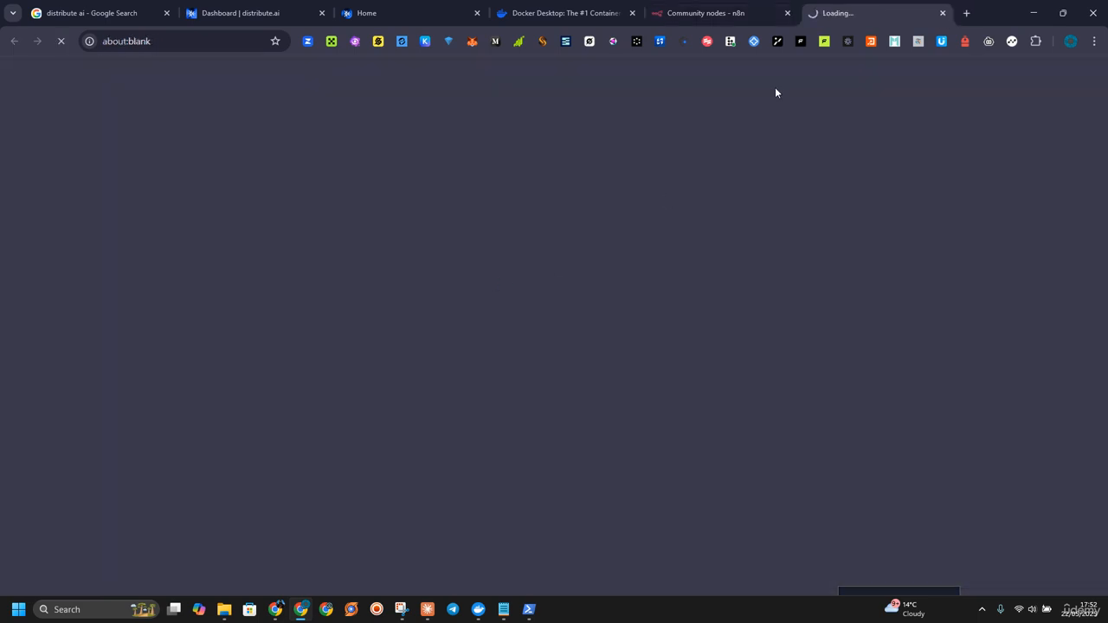
{"action": "left_click", "coordinate": [740, 10]}
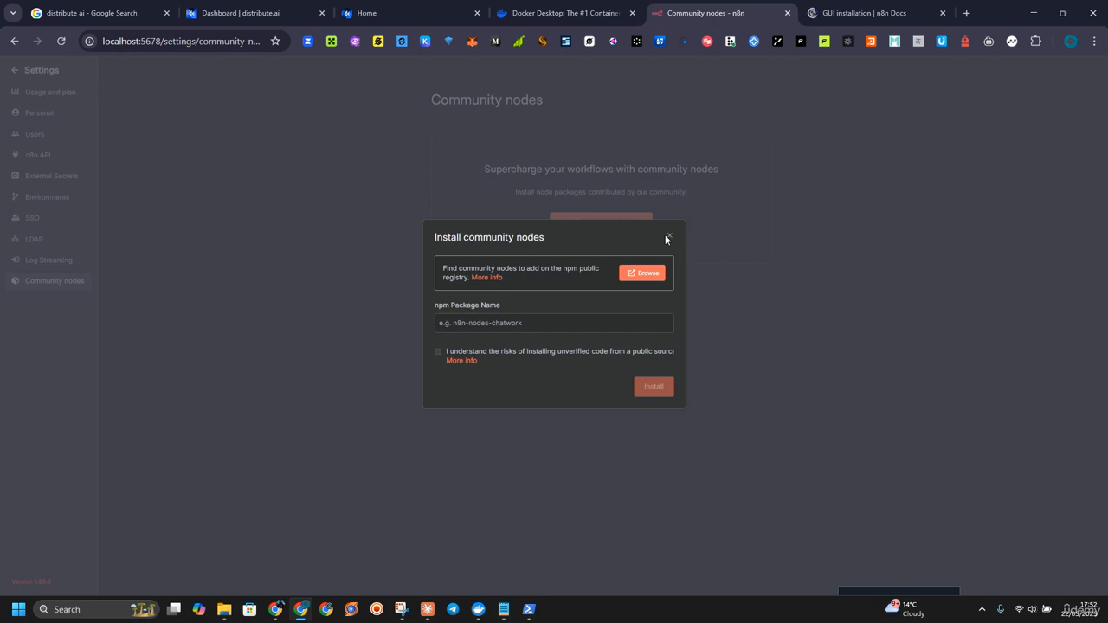
- Open localhost:5678 in a new browser tab
{"action": "left_click", "coordinate": [967, 13]}
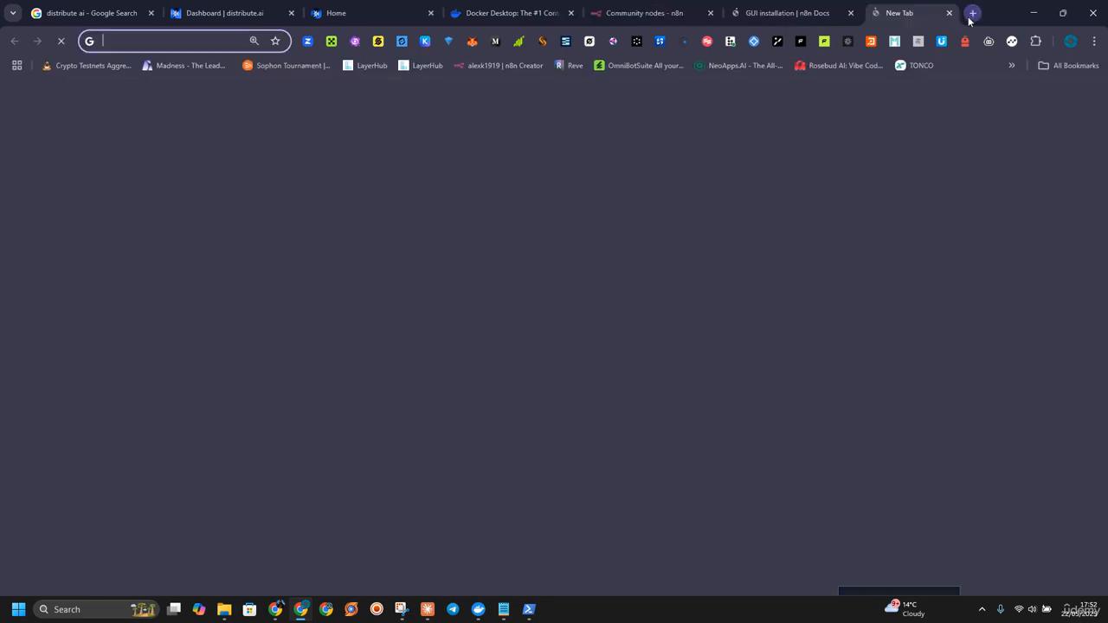
{"action": "type", "text": "localhost:5678"}
{"action": "key", "text": "Return"}
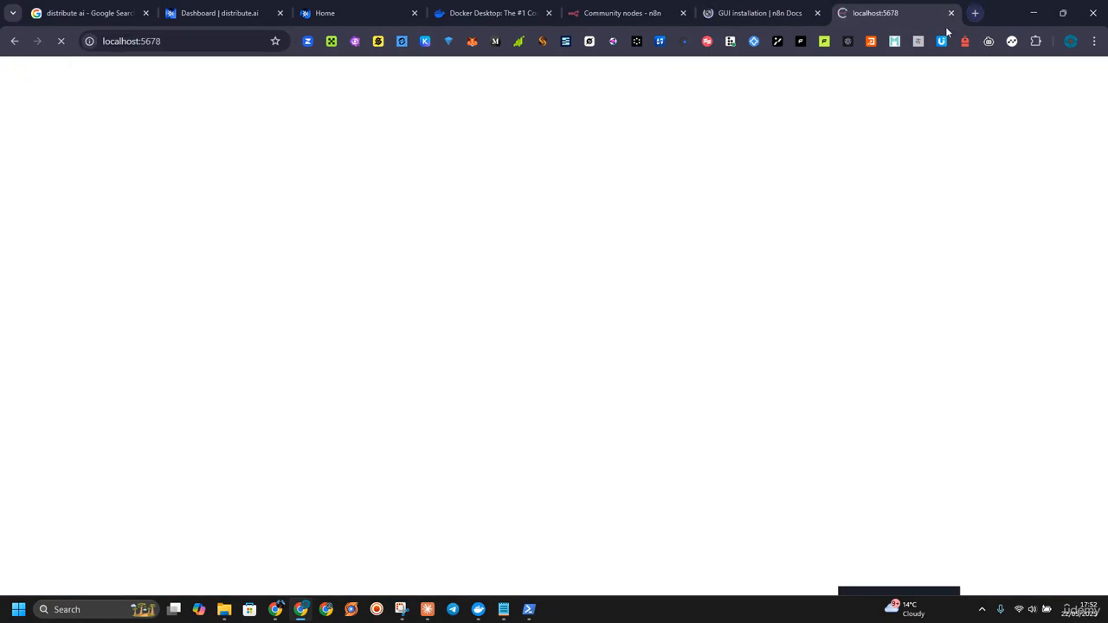
- Read the n8n Docs GUI installation page on installing, uninstalling and upgrading community nodes
{"action": "left_click", "coordinate": [775, 12]}
{"action": "scroll", "coordinate": [372, 130], "scroll_direction": "down", "scroll_amount": 3}
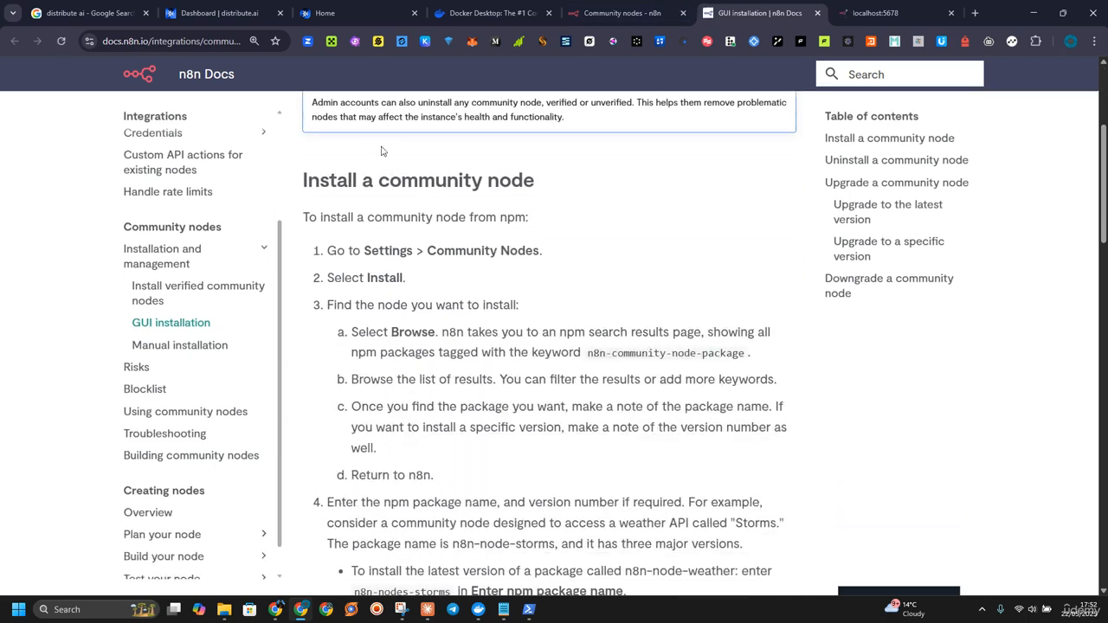
{"action": "scroll", "coordinate": [361, 230], "scroll_direction": "down", "scroll_amount": 8}
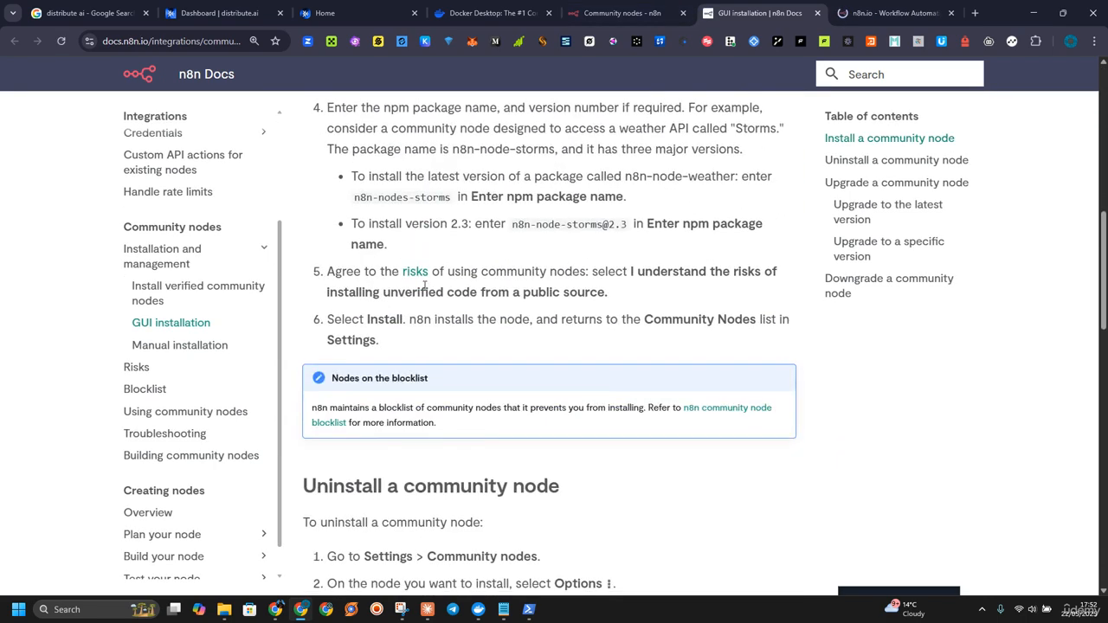
{"action": "scroll", "coordinate": [395, 320], "scroll_direction": "down", "scroll_amount": 4}
{"action": "scroll", "coordinate": [678, 288], "scroll_direction": "up", "scroll_amount": 2}
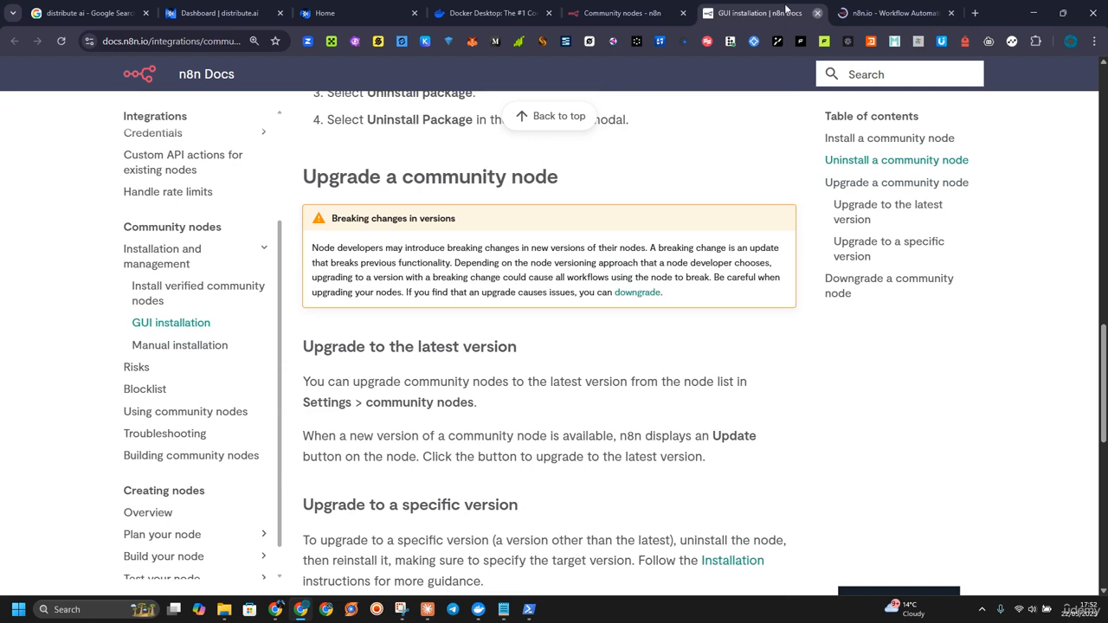
- Close the documentation page and browse the npm registry for community nodes from the installation dialog
{"action": "left_click", "coordinate": [817, 13]}
{"action": "left_click", "coordinate": [618, 13]}
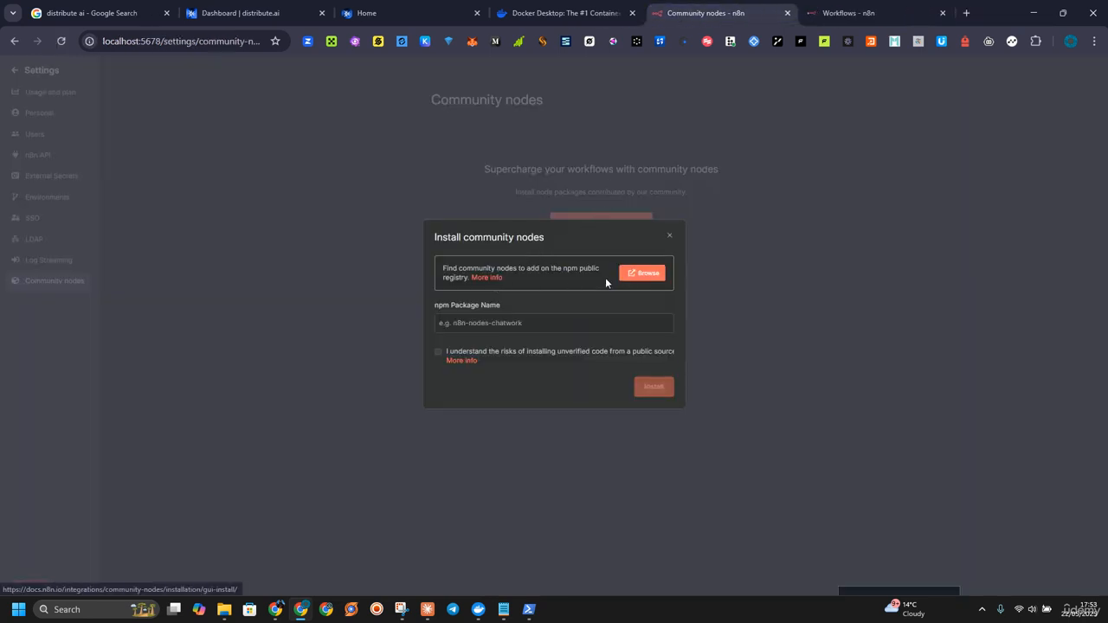
{"action": "left_click", "coordinate": [640, 273]}
- Create a new workflow in the second n8n tab and start it with a manual trigger
{"action": "left_click", "coordinate": [874, 13]}
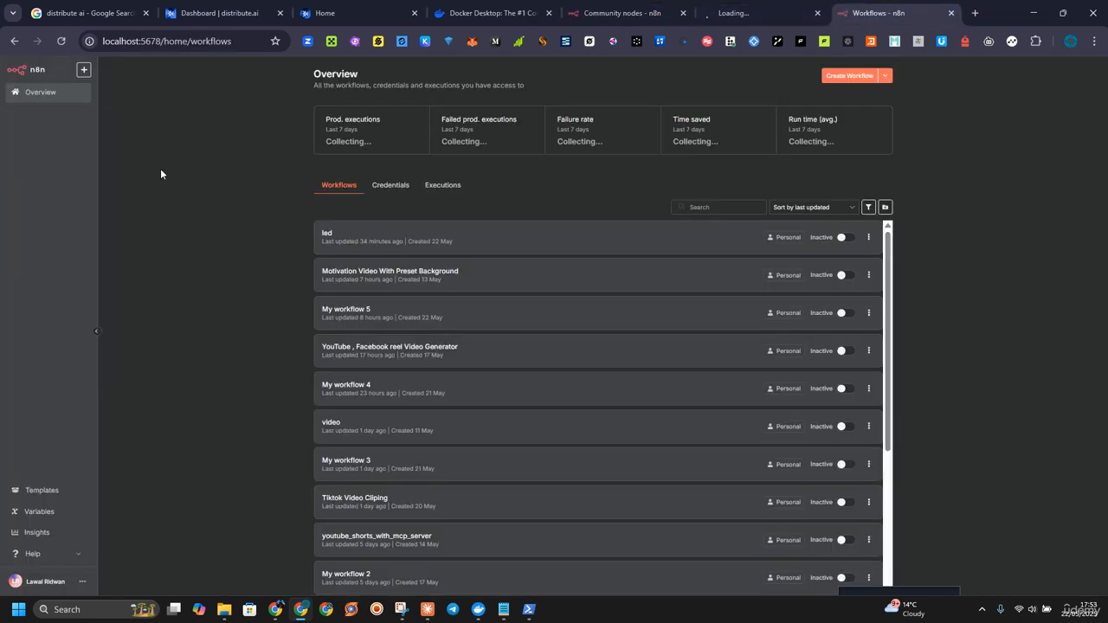
{"action": "left_click", "coordinate": [844, 74]}
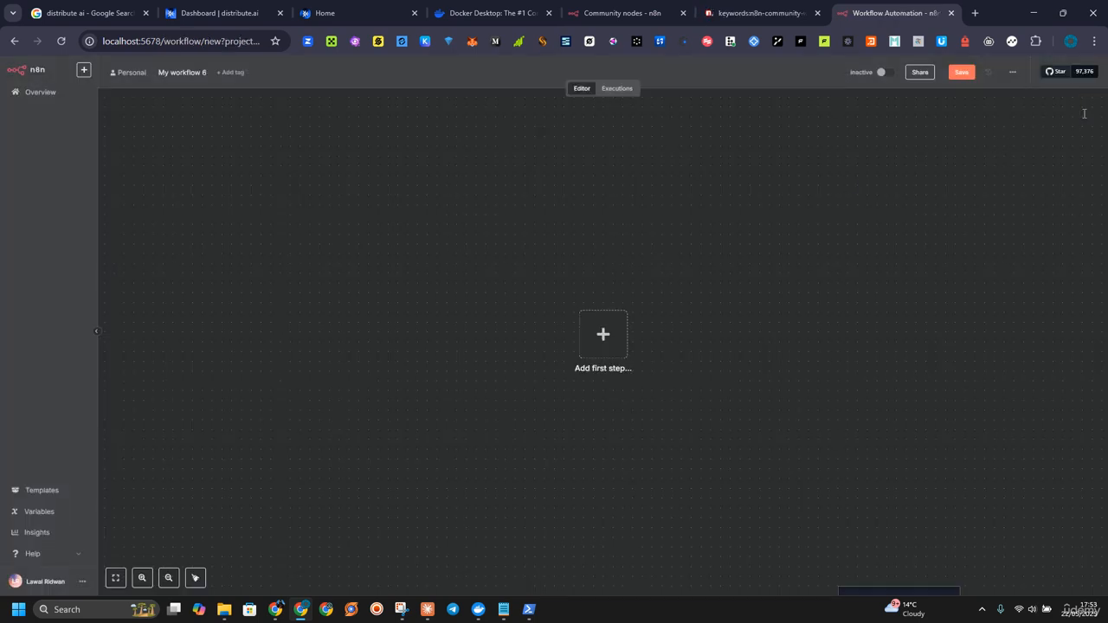
{"action": "left_click", "coordinate": [1090, 106]}
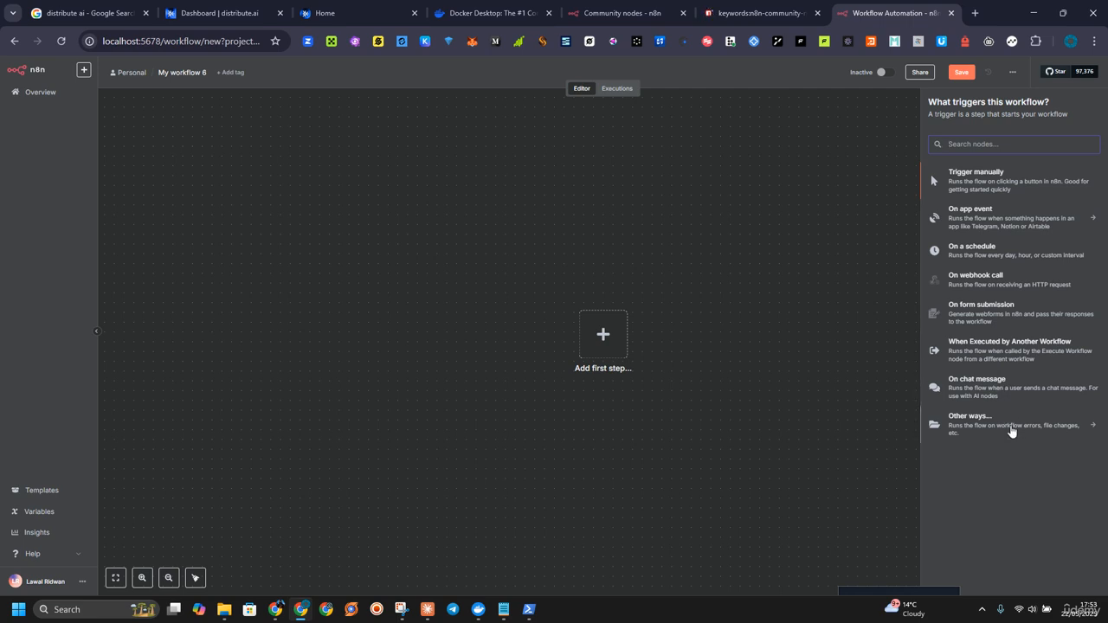
{"action": "left_click", "coordinate": [1012, 426]}
{"action": "left_click", "coordinate": [933, 104]}
{"action": "left_click", "coordinate": [975, 178]}
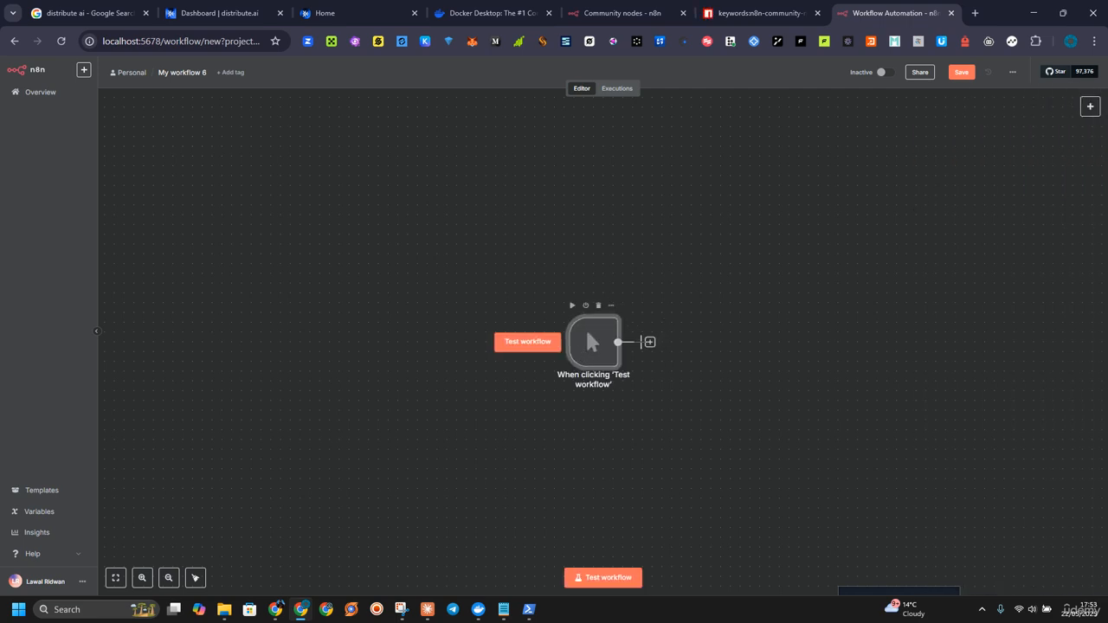
- Add a Basic LLM Chain node from the AI nodes after the manual trigger
{"action": "left_click", "coordinate": [660, 342]}
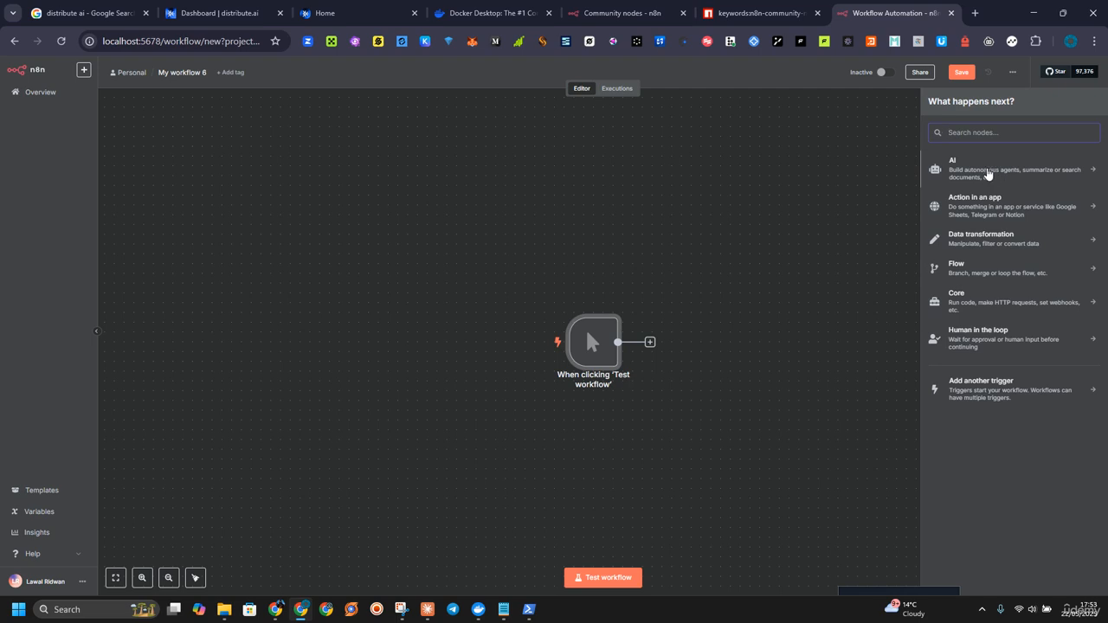
{"action": "left_click", "coordinate": [988, 174]}
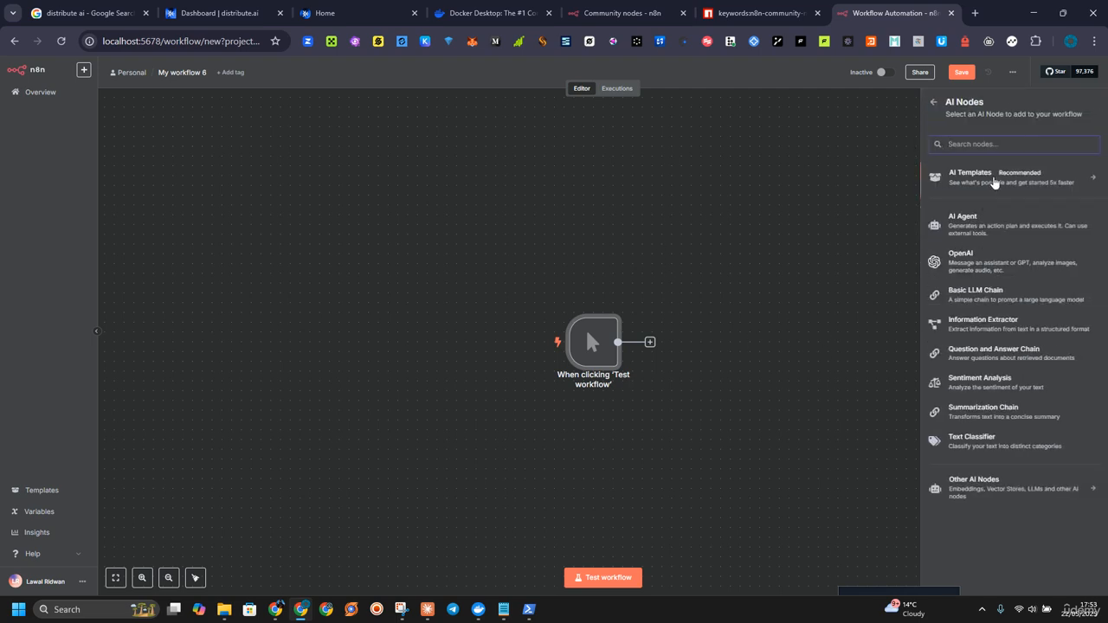
{"action": "left_click", "coordinate": [1020, 296]}
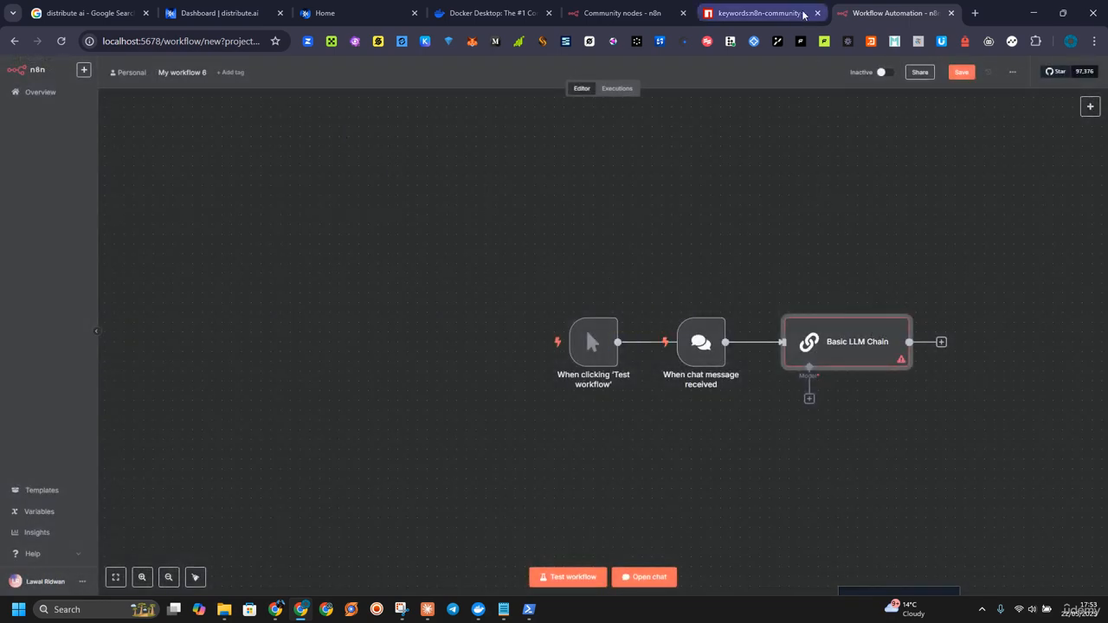
- Examine the npm search results for packages with the keyword n8n-community-node-package
{"action": "left_click", "coordinate": [770, 13]}
{"action": "scroll", "coordinate": [267, 239], "scroll_direction": "down", "scroll_amount": 1}
{"action": "scroll", "coordinate": [264, 234], "scroll_direction": "up", "scroll_amount": 1}
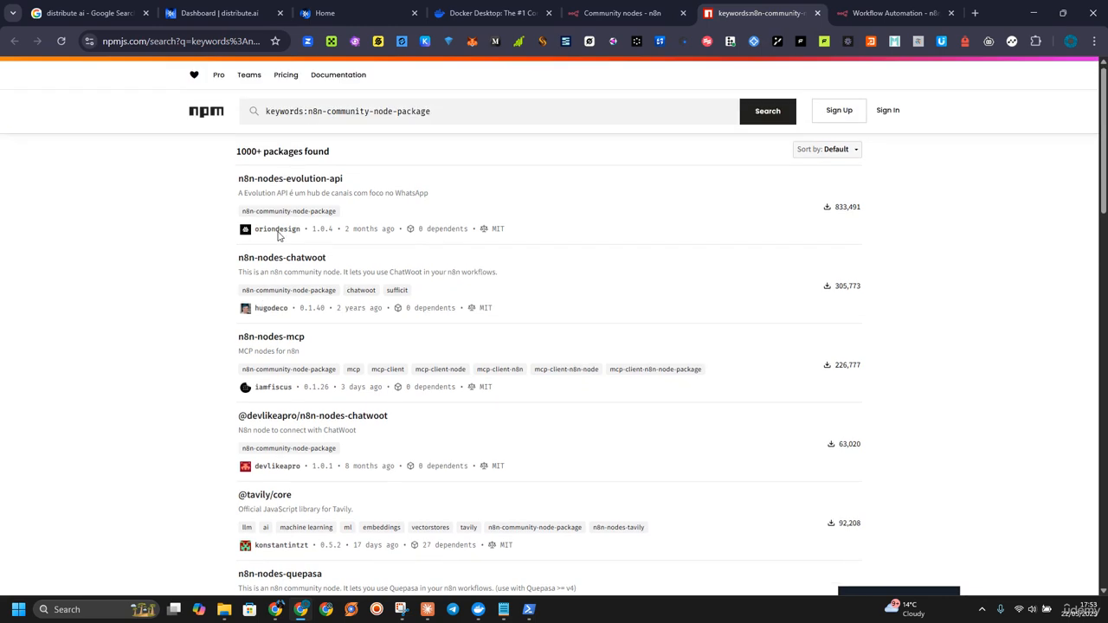
- Copy the package name n8n-nodes-mcp from the npm results and install it as a community node, accepting the unverified-code risk
{"action": "scroll", "coordinate": [259, 243], "scroll_direction": "down", "scroll_amount": 1}
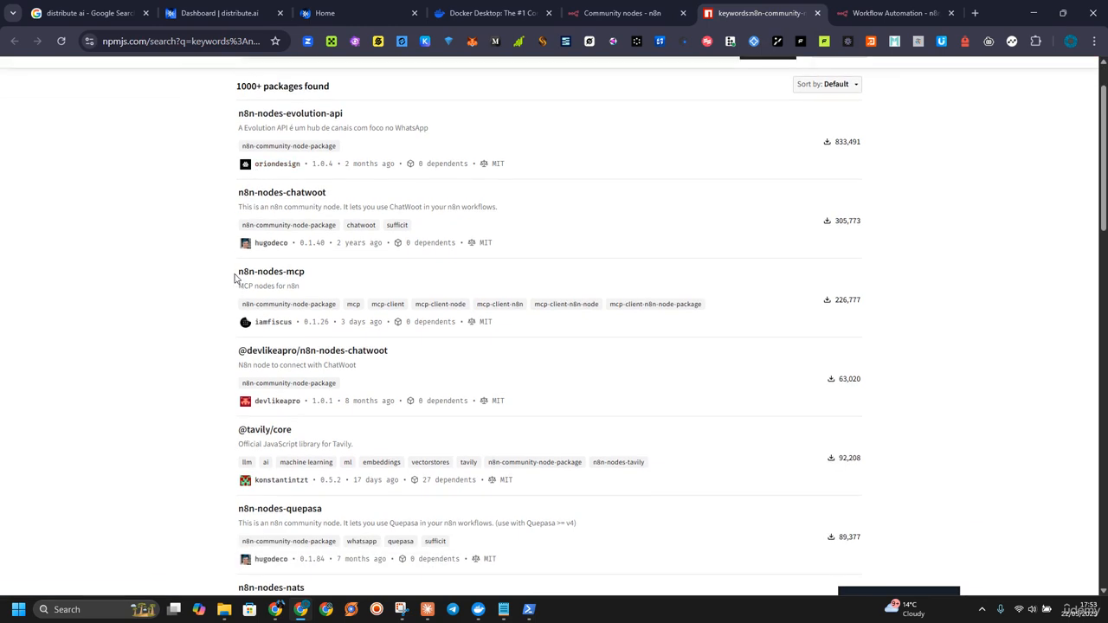
{"action": "left_click_drag", "start_coordinate": [237, 277], "coordinate": [319, 278]}
{"action": "key", "text": "ctrl+c"}
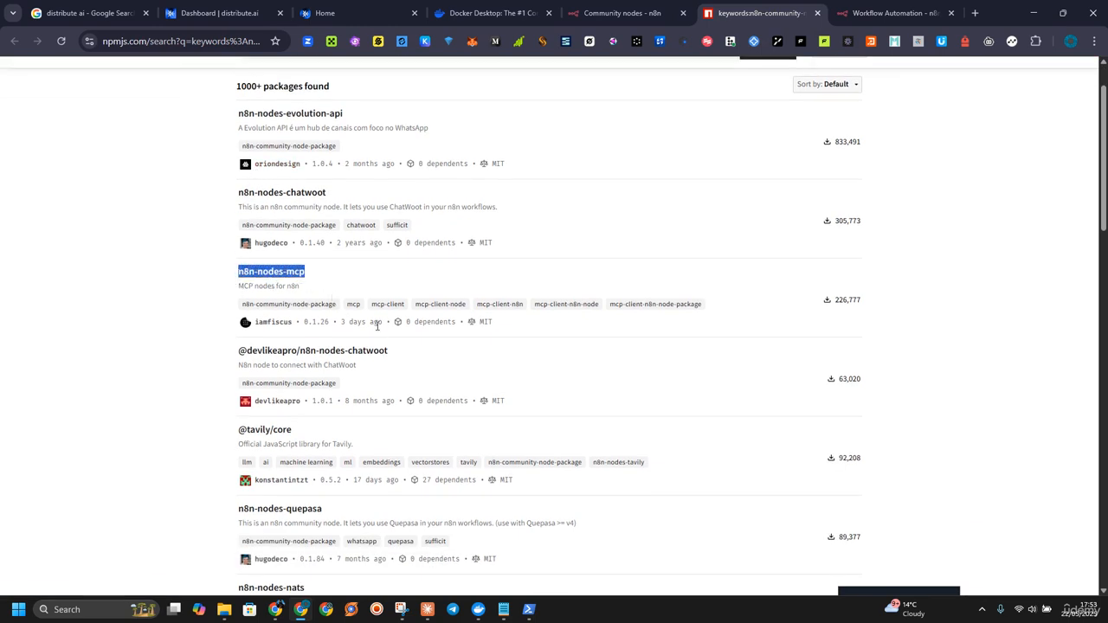
{"action": "left_click", "coordinate": [626, 4]}
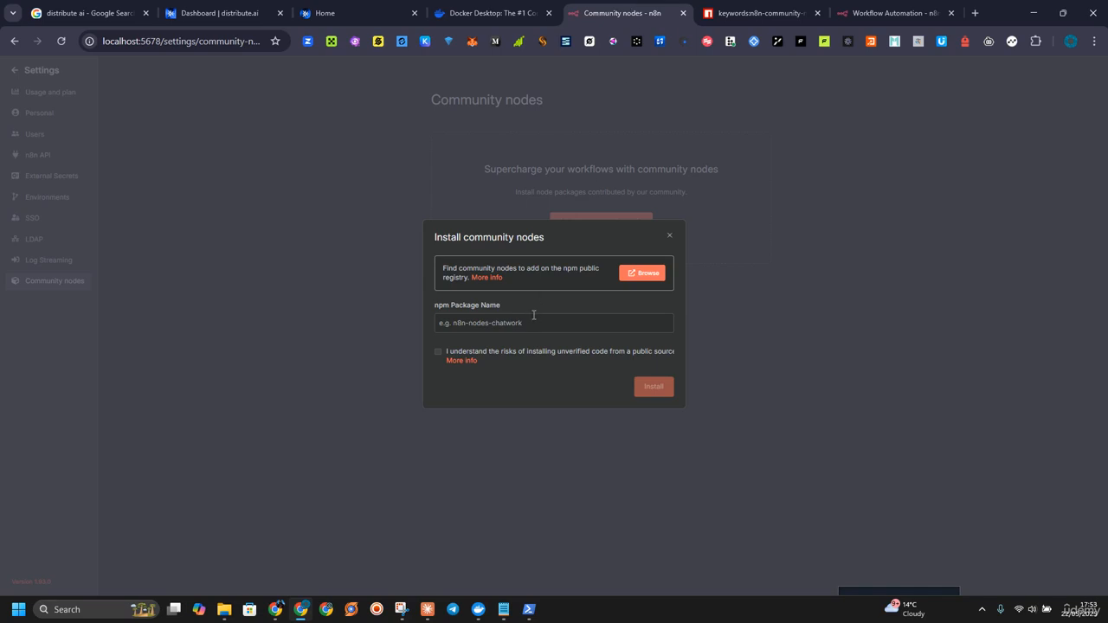
{"action": "key", "text": "ctrl+v"}
{"action": "left_click", "coordinate": [492, 362]}
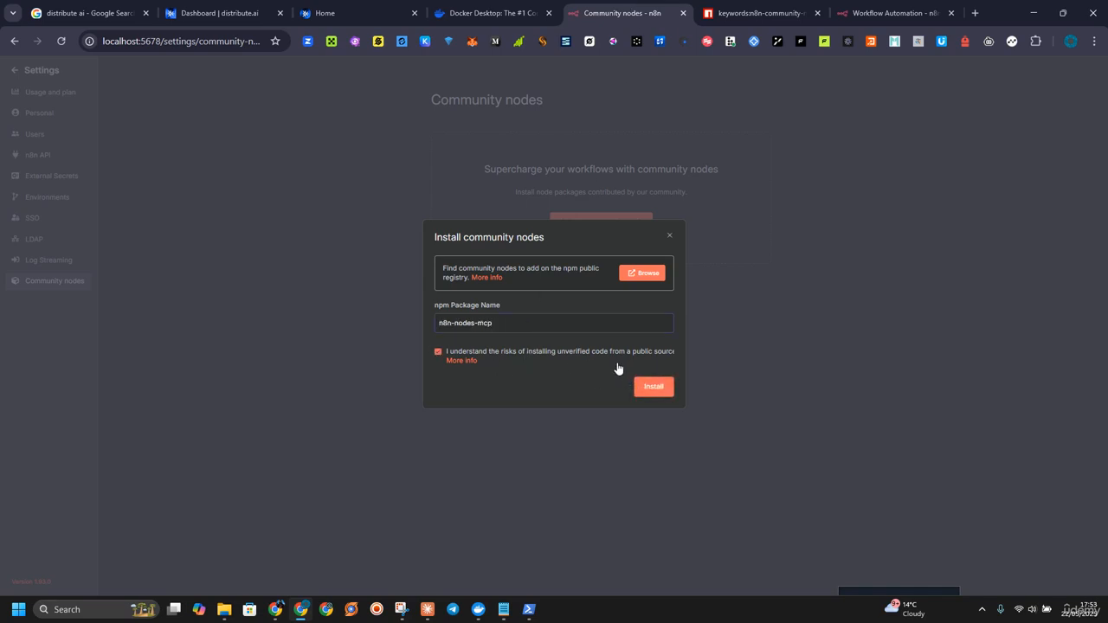
{"action": "left_click", "coordinate": [647, 391]}
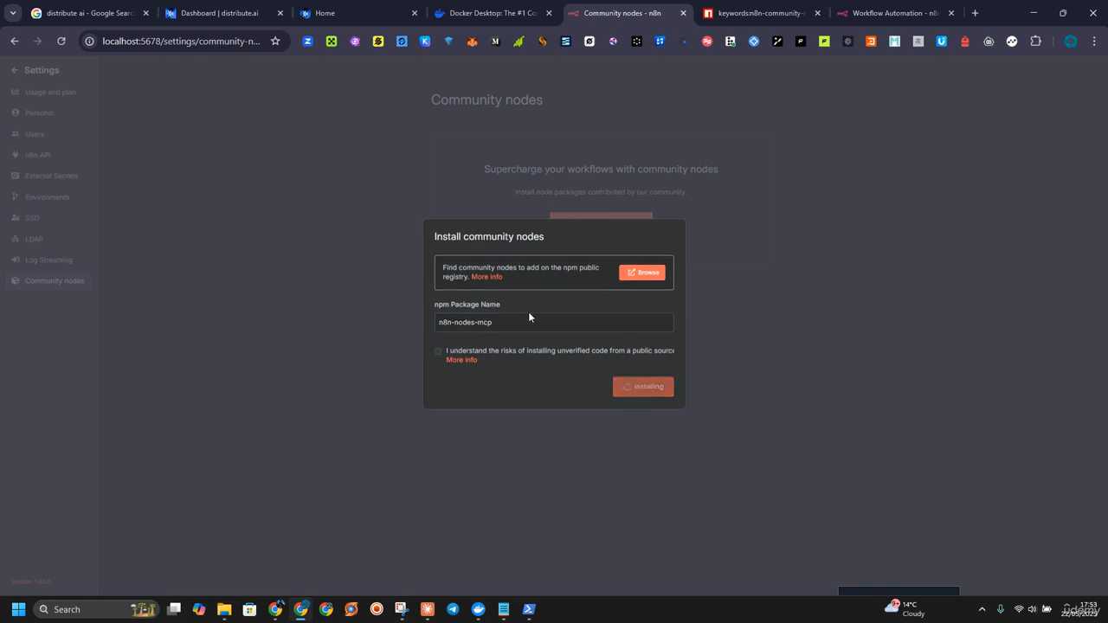
- Find the n8n-nodes-turndown-html-to-markdown package in the npm results and copy its name
{"action": "left_click", "coordinate": [788, 13]}
{"action": "scroll", "coordinate": [419, 318], "scroll_direction": "down", "scroll_amount": 2}
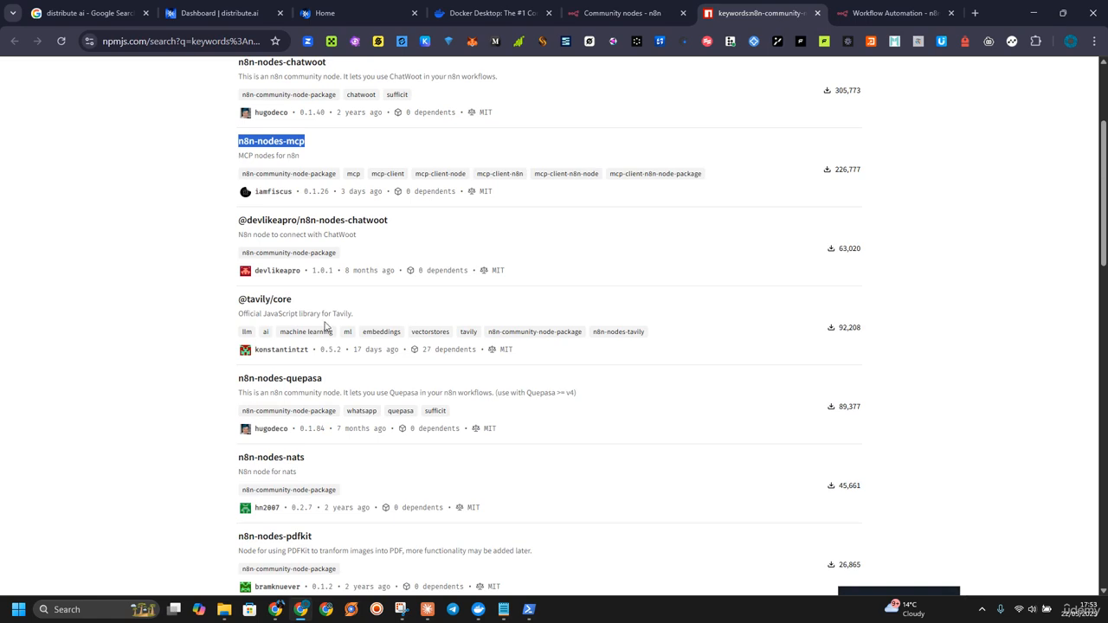
{"action": "scroll", "coordinate": [324, 325], "scroll_direction": "down", "scroll_amount": 2}
{"action": "scroll", "coordinate": [325, 326], "scroll_direction": "down", "scroll_amount": 2}
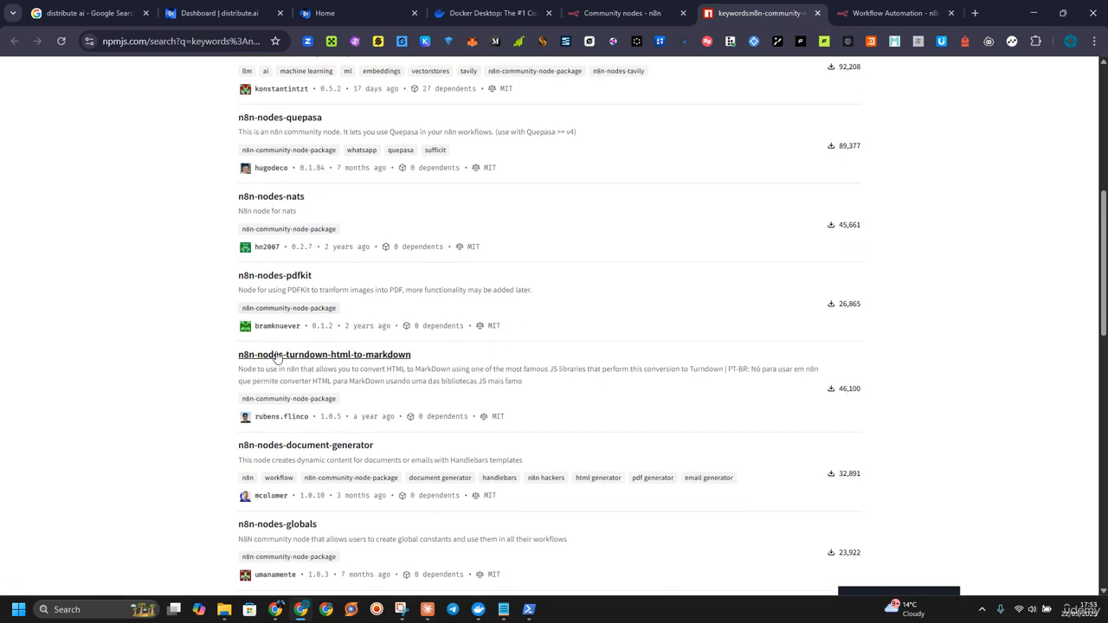
{"action": "left_click_drag", "start_coordinate": [233, 361], "coordinate": [414, 360]}
{"action": "key", "text": "ctrl+c"}
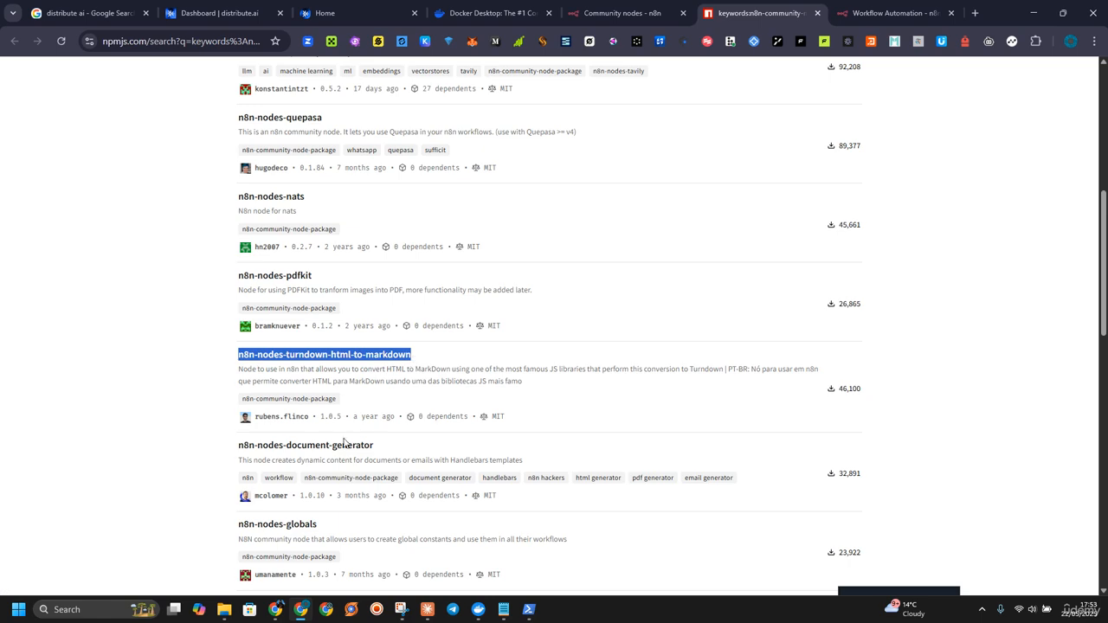
- Browse the remaining npm results and open the n8n-nodes-evolution-api-media-downloader package in a new tab
{"action": "scroll", "coordinate": [344, 443], "scroll_direction": "down", "scroll_amount": 4}
{"action": "scroll", "coordinate": [320, 305], "scroll_direction": "down", "scroll_amount": 2}
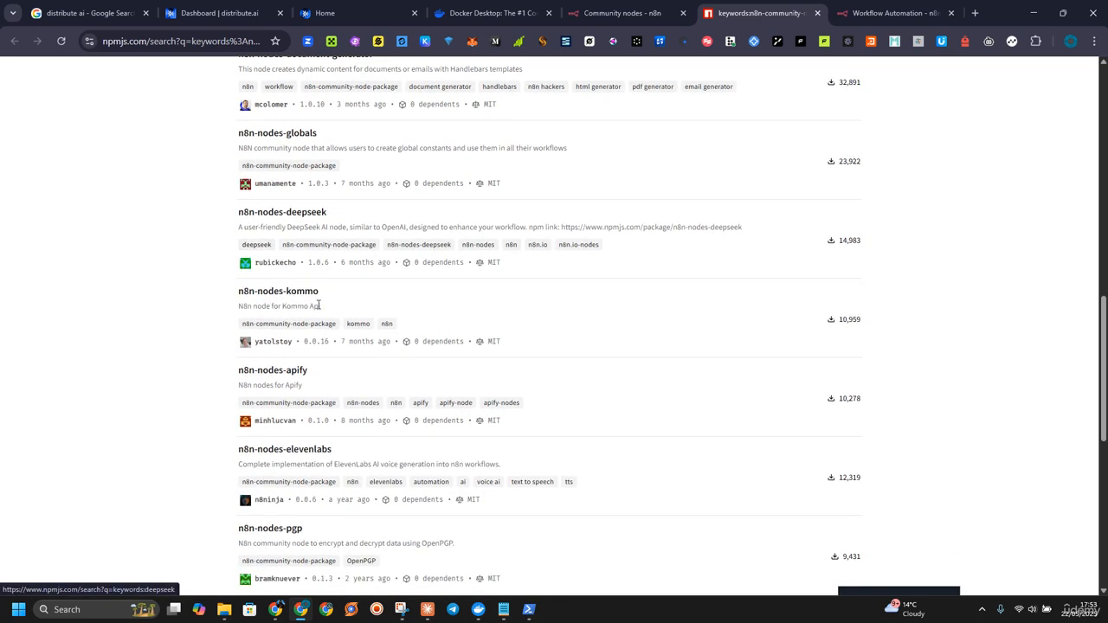
{"action": "scroll", "coordinate": [453, 359], "scroll_direction": "down", "scroll_amount": 3}
{"action": "scroll", "coordinate": [325, 392], "scroll_direction": "down", "scroll_amount": 1}
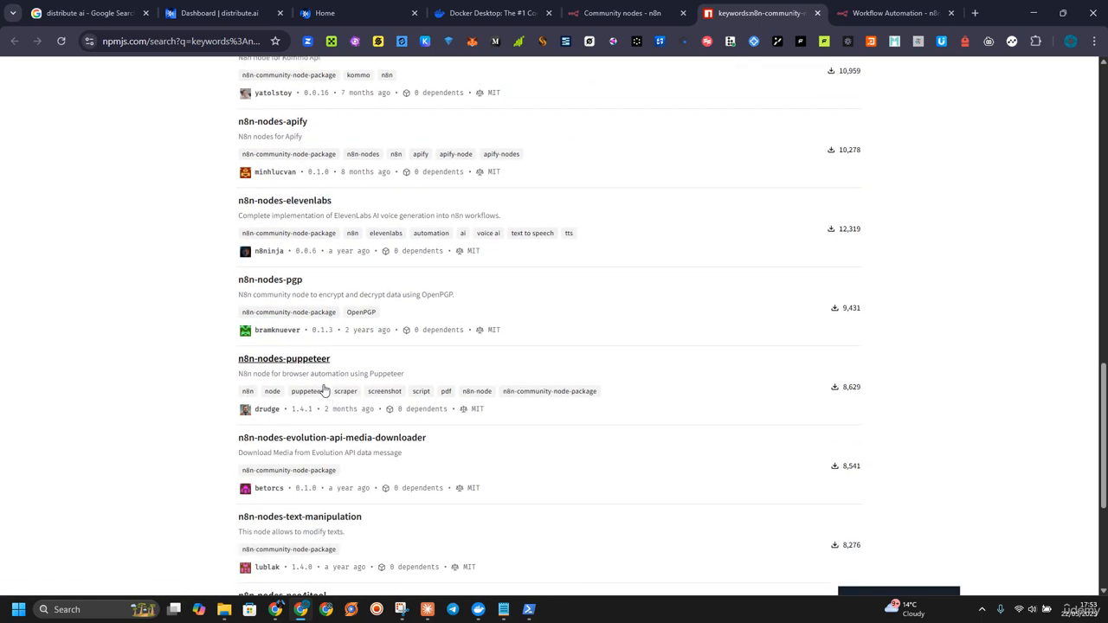
{"action": "scroll", "coordinate": [325, 391], "scroll_direction": "down", "scroll_amount": 4}
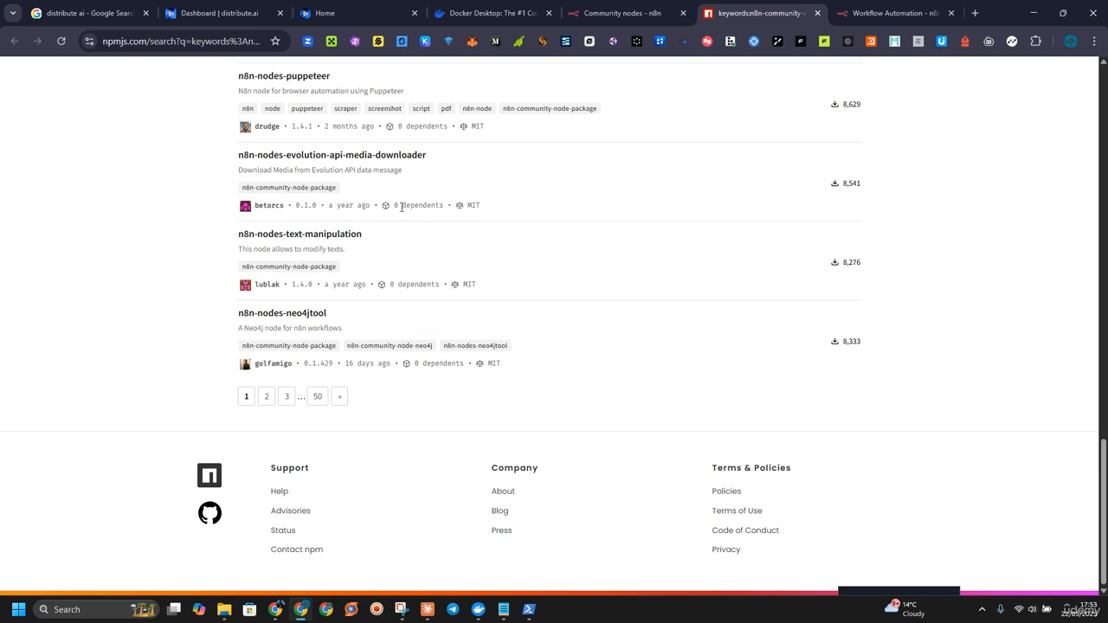
{"action": "right_click", "coordinate": [395, 167]}
{"action": "left_click", "coordinate": [530, 177]}
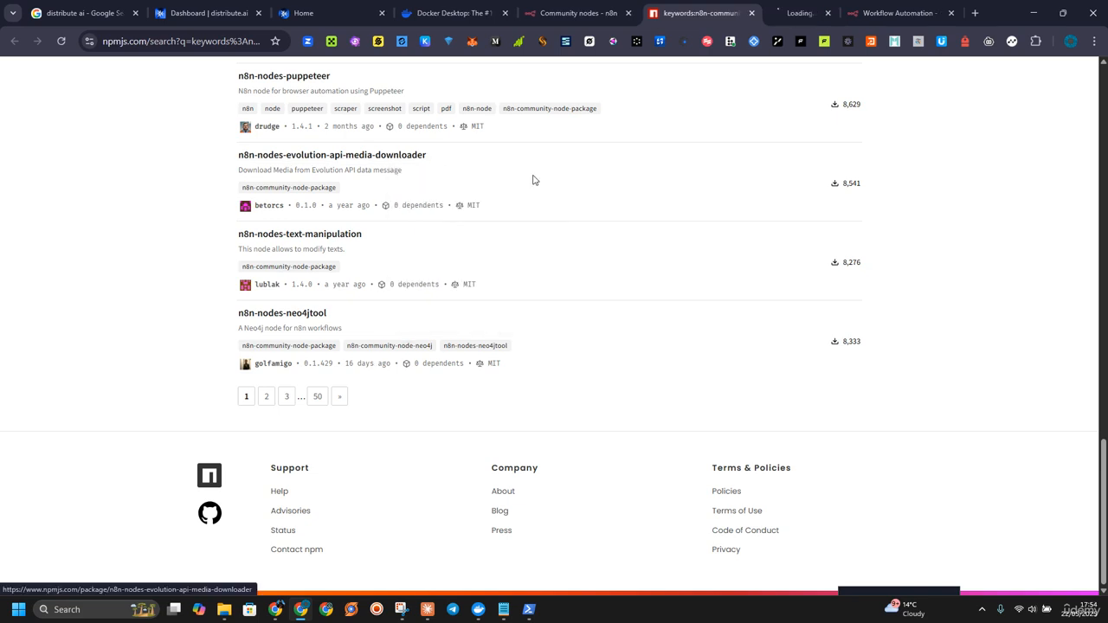
- Check the running installation, and open the Community nodes settings in the second n8n tab, leaving the workflow without saving
{"action": "left_click", "coordinate": [545, 13]}
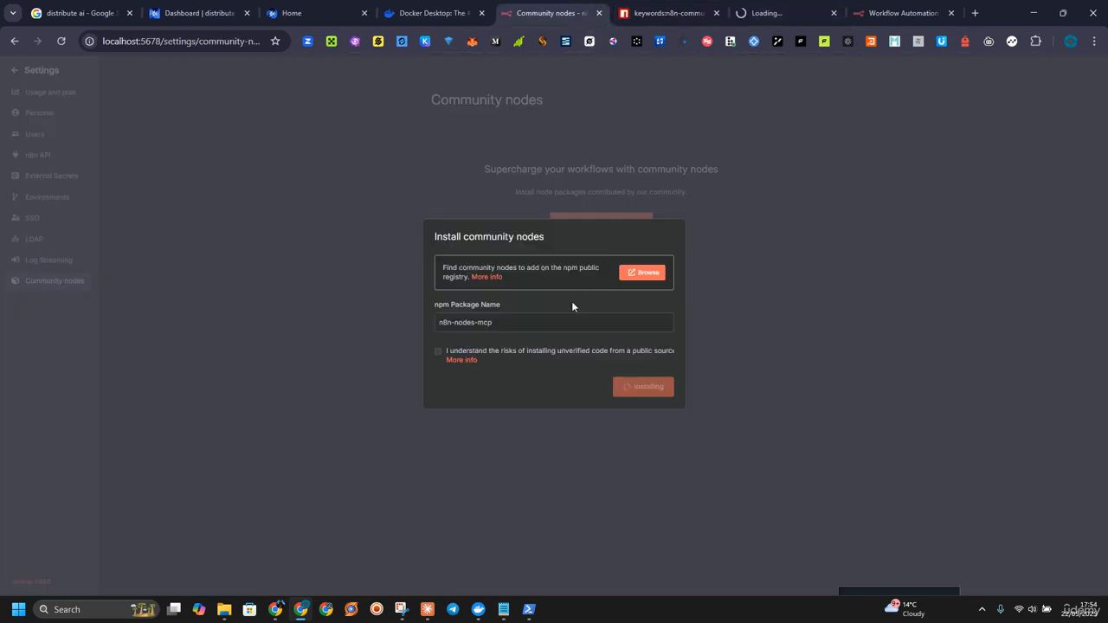
{"action": "left_click", "coordinate": [900, 13]}
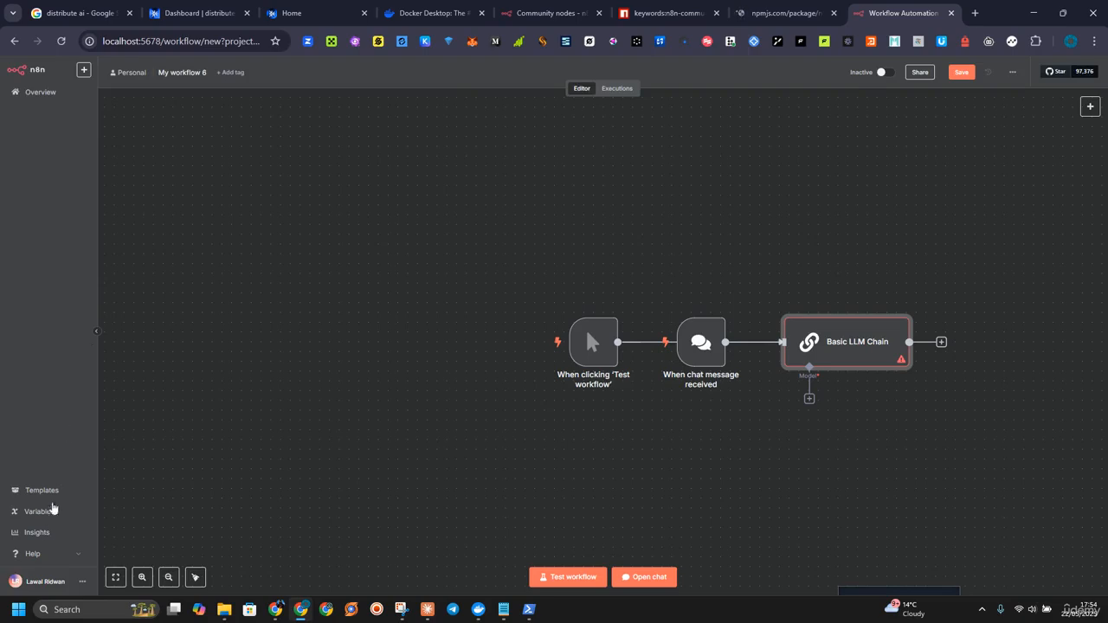
{"action": "left_click", "coordinate": [62, 553]}
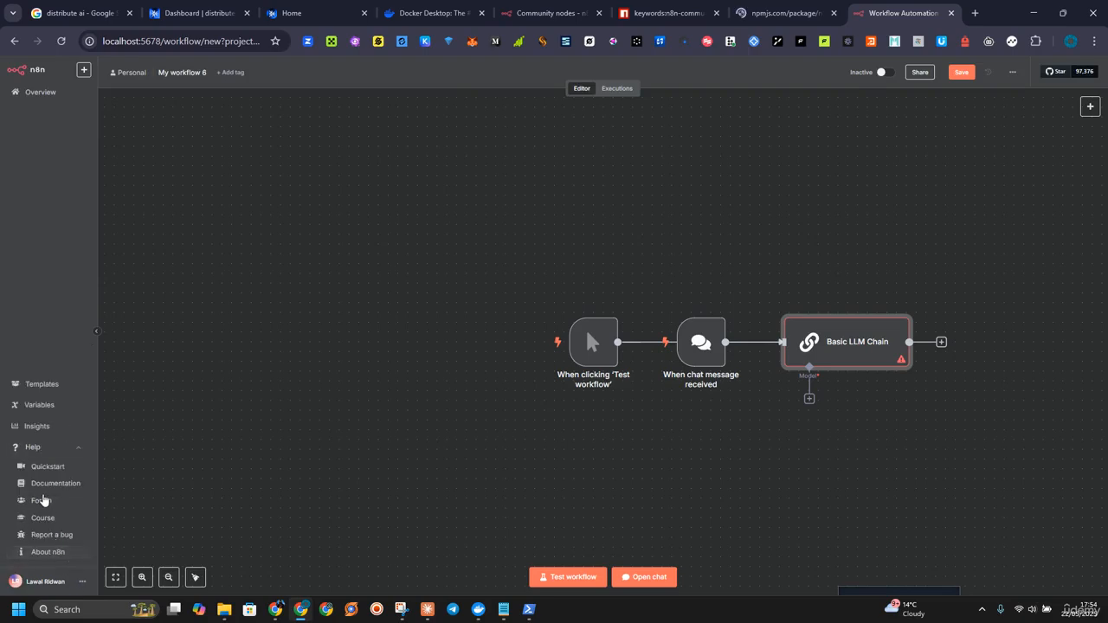
{"action": "left_click", "coordinate": [82, 581]}
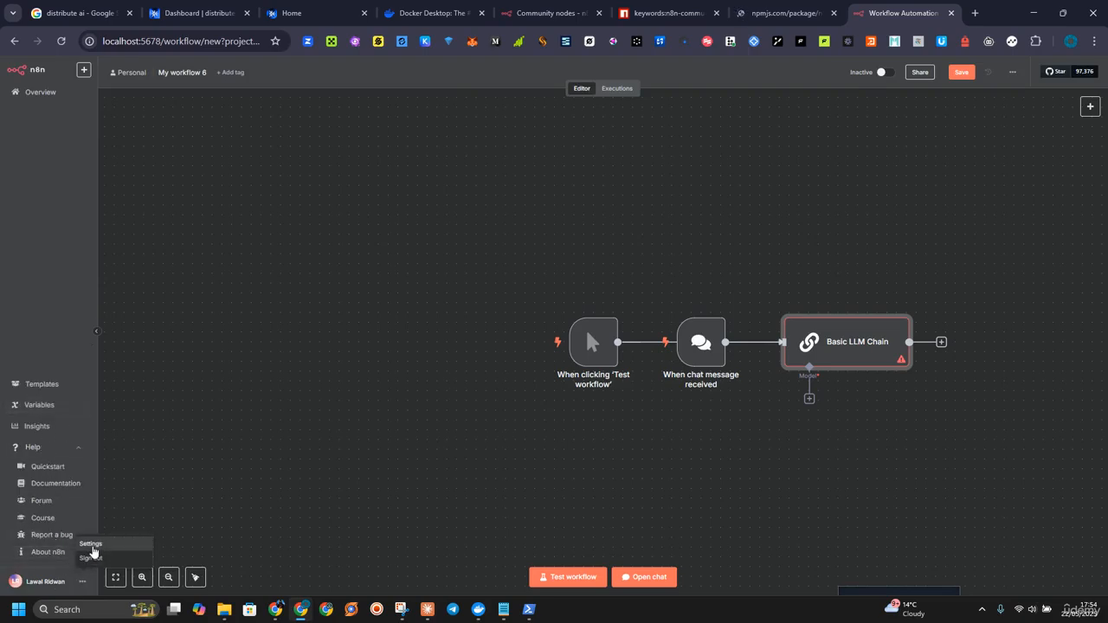
{"action": "left_click", "coordinate": [92, 545]}
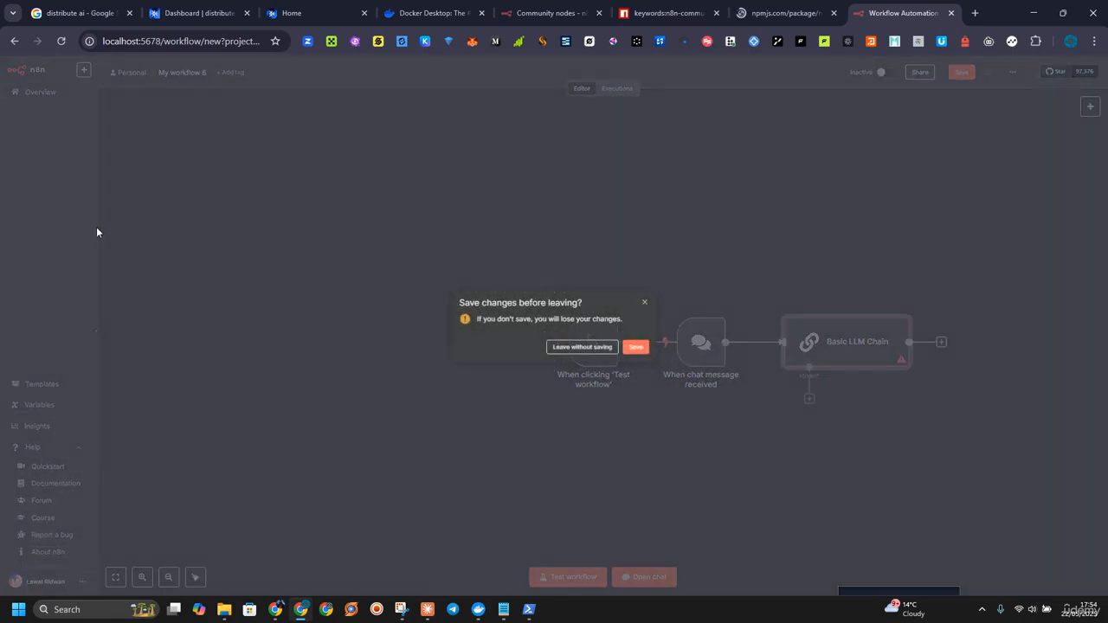
{"action": "left_click", "coordinate": [596, 349]}
{"action": "left_click", "coordinate": [83, 285]}
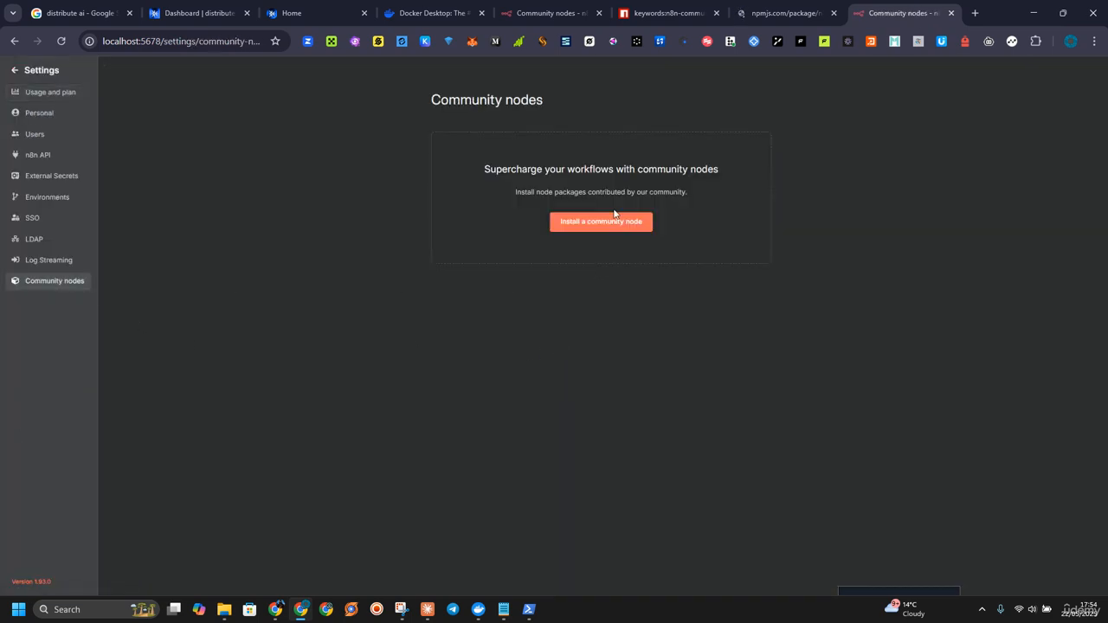
- Install the community node package n8n-nodes-turndown-html-to-markdown, accepting the risk of unverified code
{"action": "left_click", "coordinate": [602, 220]}
{"action": "key", "text": "ctrl+v"}
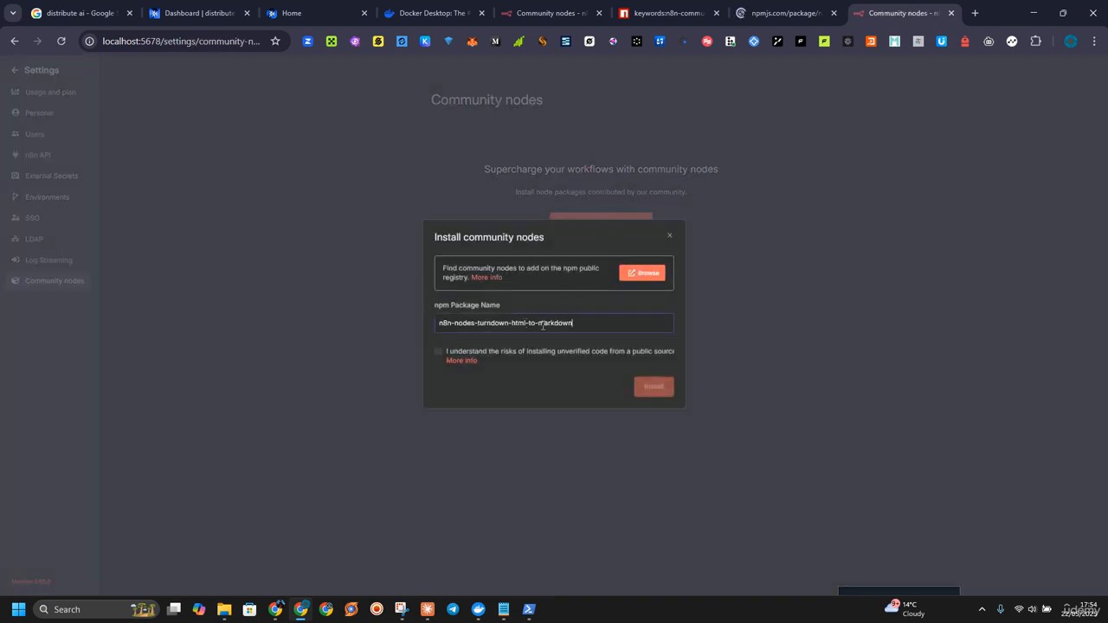
{"action": "left_click", "coordinate": [438, 353]}
{"action": "left_click", "coordinate": [650, 387]}
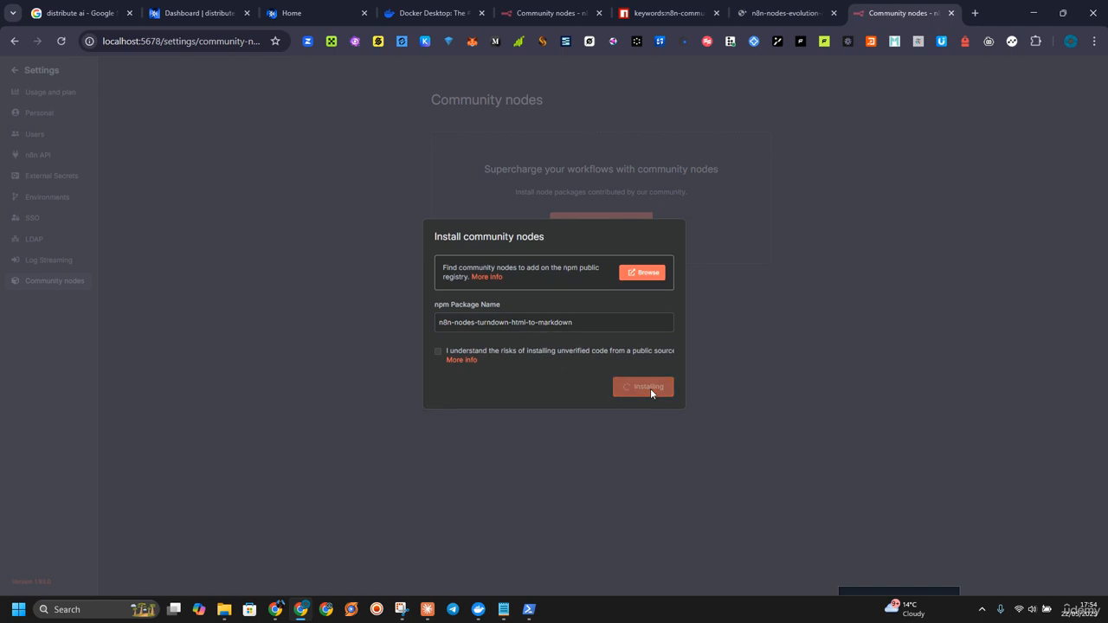
- Open the n8n-nodes-text-manipulation and n8n-nodes-evolution-api-media-downloader packages from the npm results in new tabs
{"action": "left_click", "coordinate": [668, 13]}
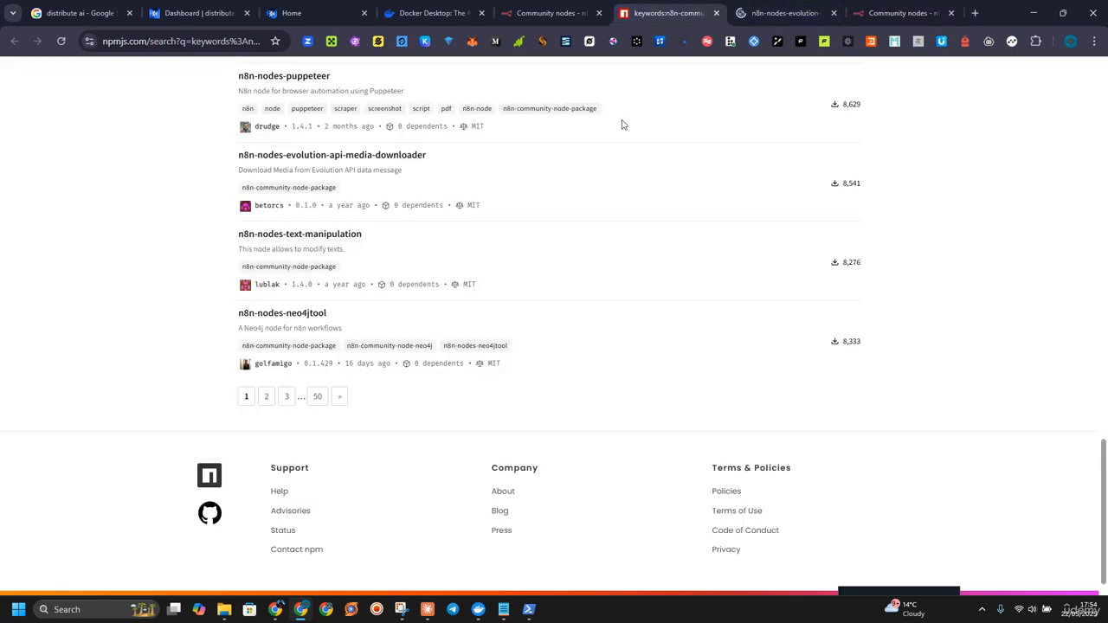
{"action": "left_click", "coordinate": [540, 7]}
{"action": "left_click", "coordinate": [668, 13]}
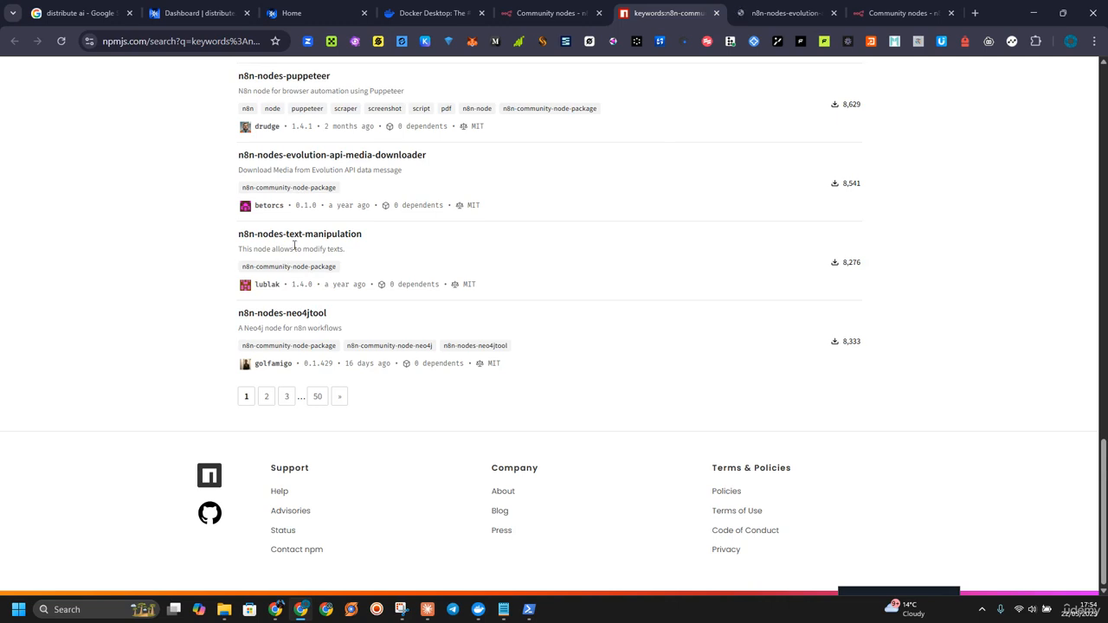
{"action": "left_click_drag", "start_coordinate": [364, 233], "coordinate": [227, 234]}
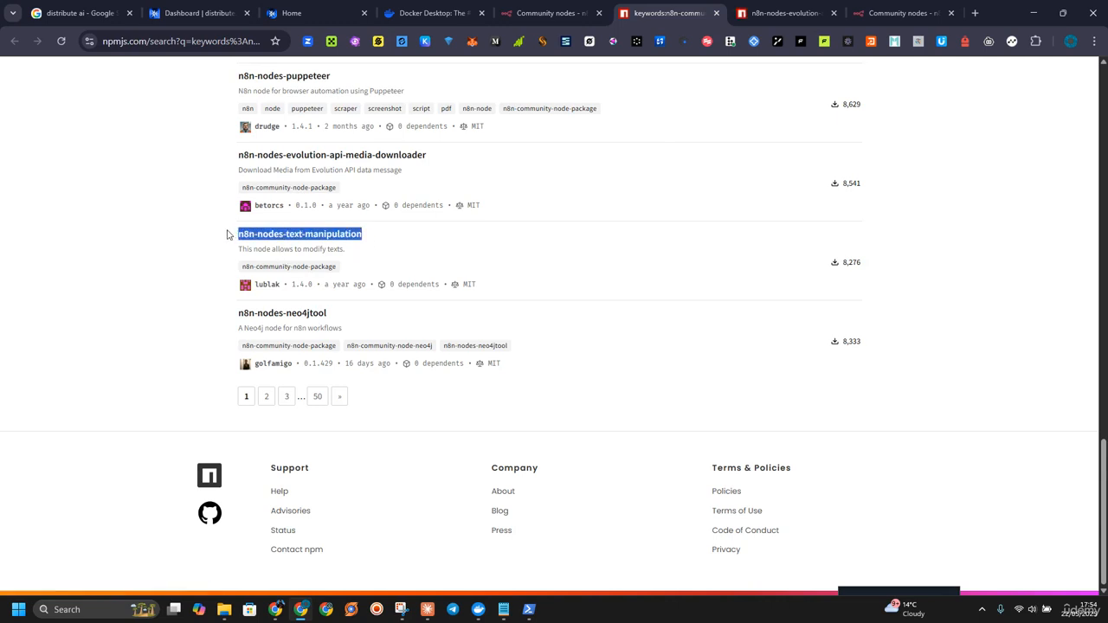
{"action": "right_click", "coordinate": [333, 239]}
{"action": "left_click", "coordinate": [357, 246]}
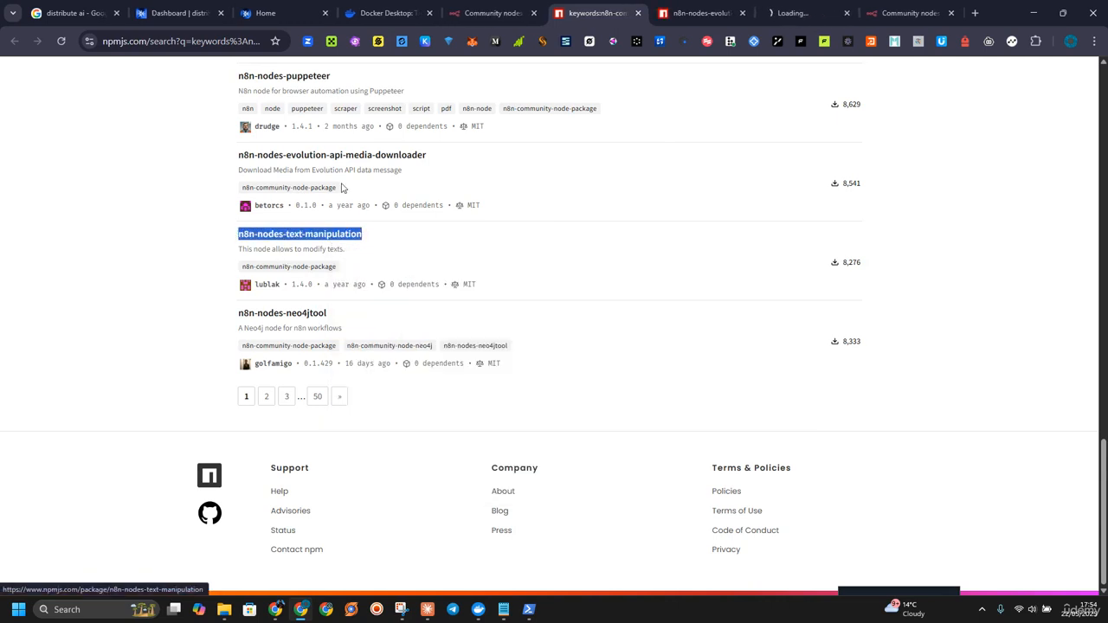
{"action": "right_click", "coordinate": [352, 150]}
{"action": "right_click", "coordinate": [336, 159]}
{"action": "left_click", "coordinate": [355, 169]}
- Copy the package name n8n-nodes-apify from the npm results and install it in the first n8n tab, accepting the risk
{"action": "scroll", "coordinate": [252, 198], "scroll_direction": "up", "scroll_amount": 5}
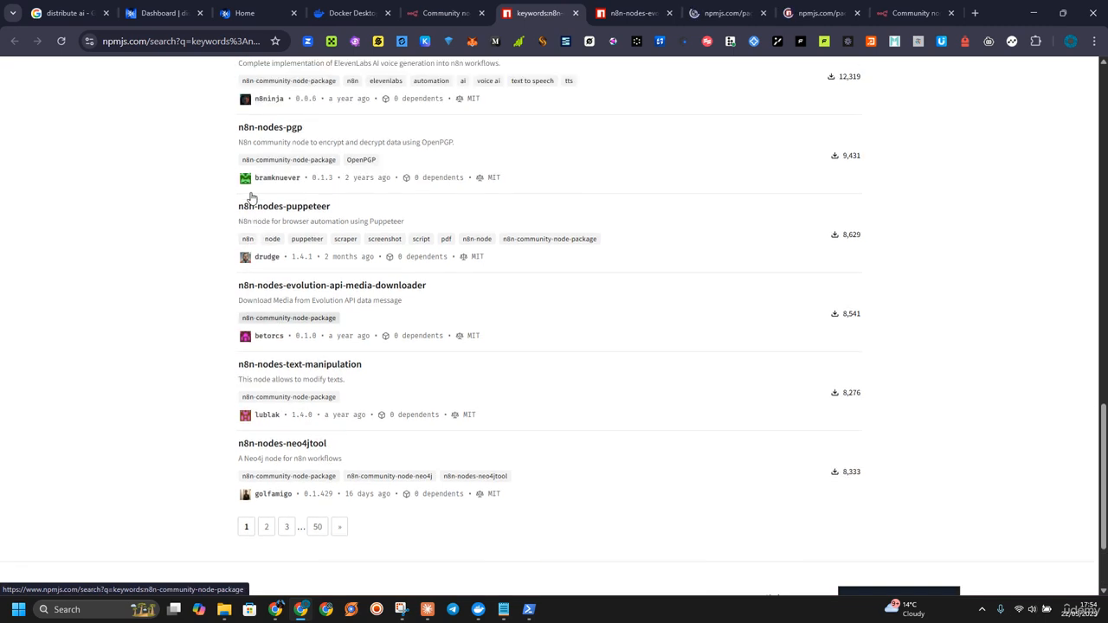
{"action": "scroll", "coordinate": [249, 197], "scroll_direction": "up", "scroll_amount": 1}
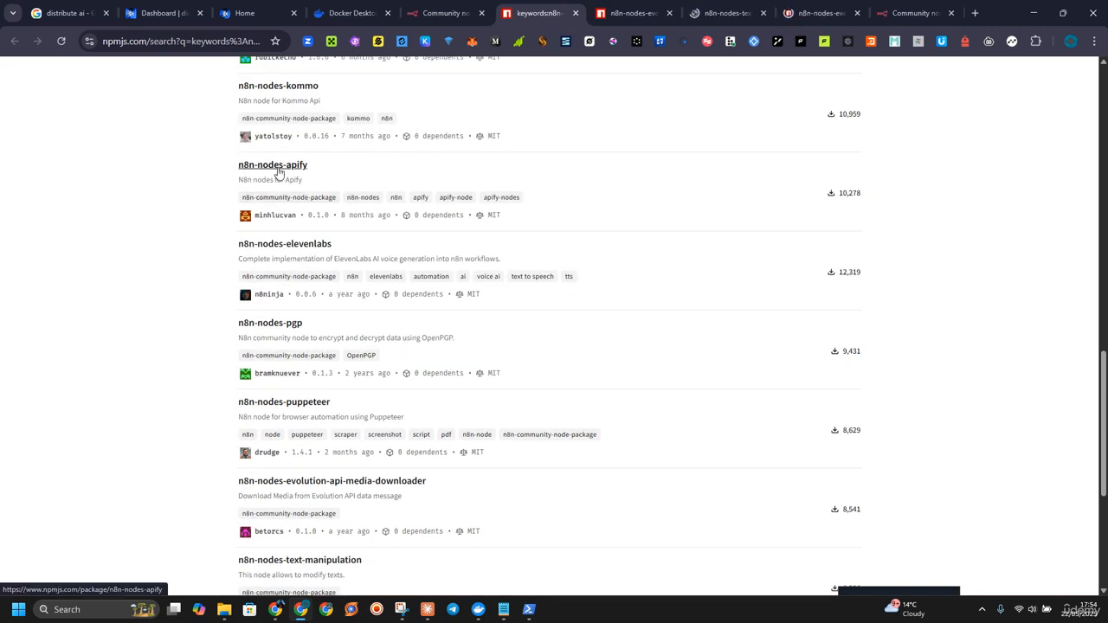
{"action": "left_click_drag", "start_coordinate": [236, 169], "coordinate": [312, 171]}
{"action": "key", "text": "ctrl+c"}
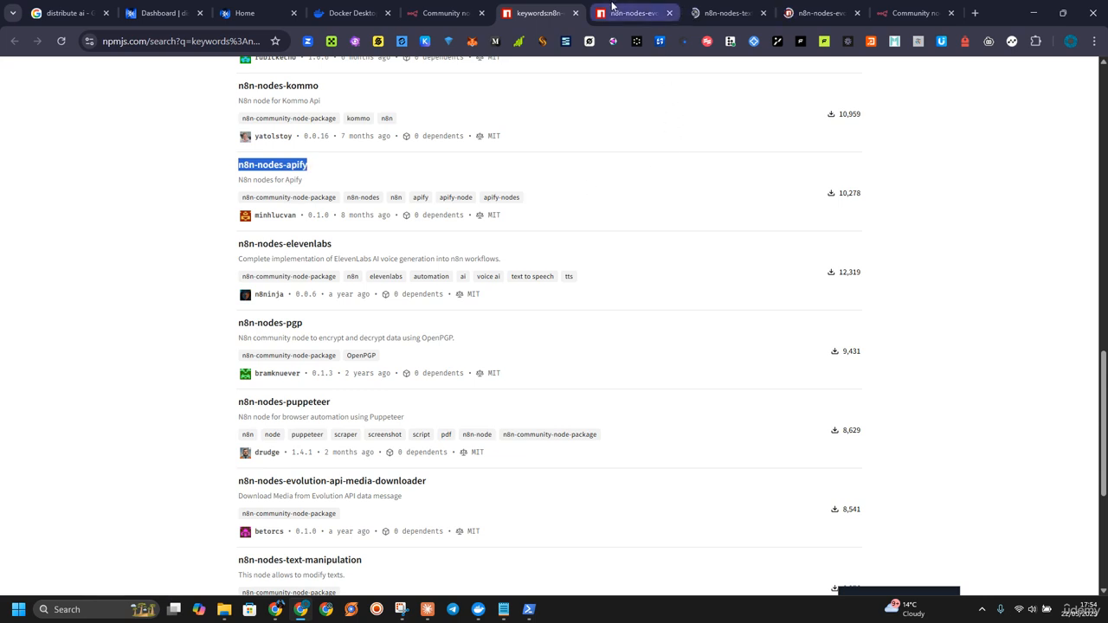
{"action": "left_click", "coordinate": [468, 11]}
{"action": "left_click", "coordinate": [751, 104]}
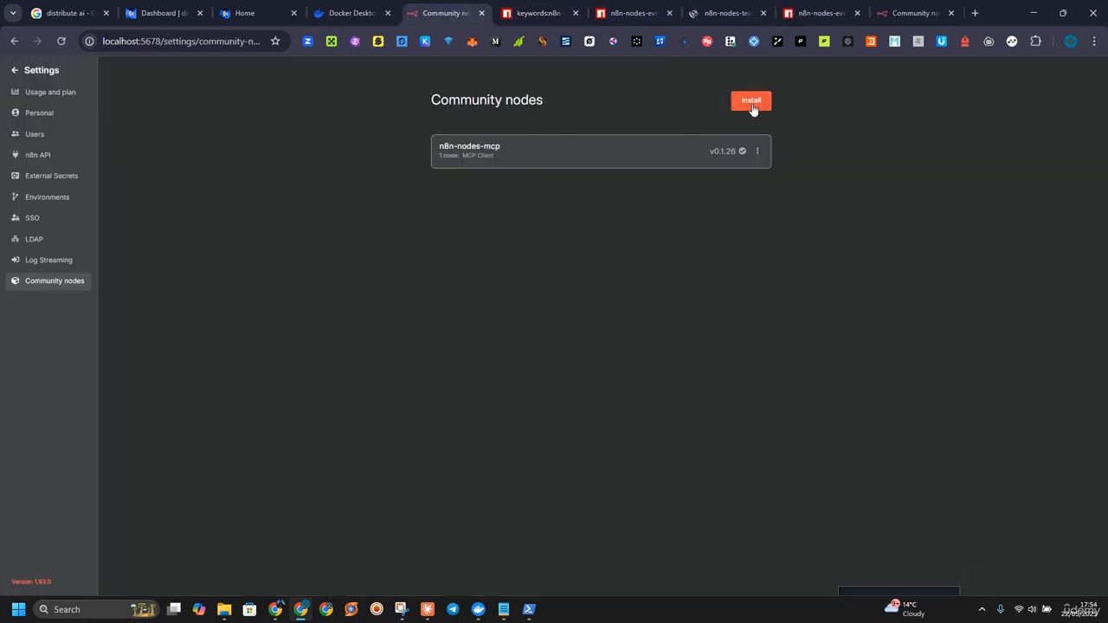
{"action": "key", "text": "ctrl+v"}
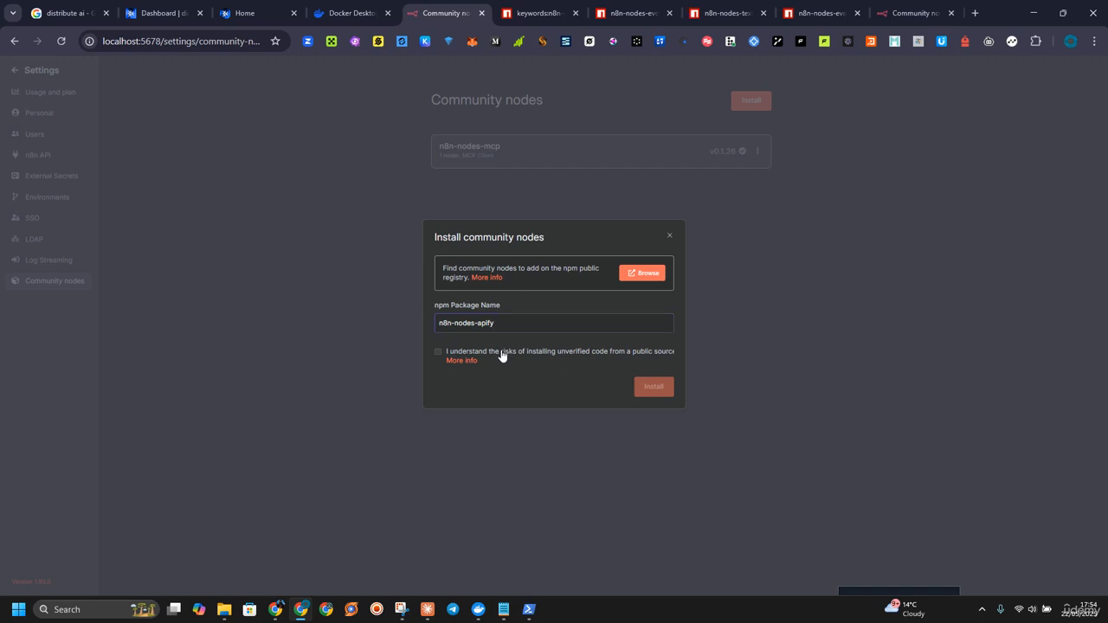
{"action": "left_click", "coordinate": [502, 355]}
{"action": "left_click", "coordinate": [655, 389]}
- Return to the npm results and open the n8n-nodes-neo4jtool package in a new tab
{"action": "left_click", "coordinate": [542, 13]}
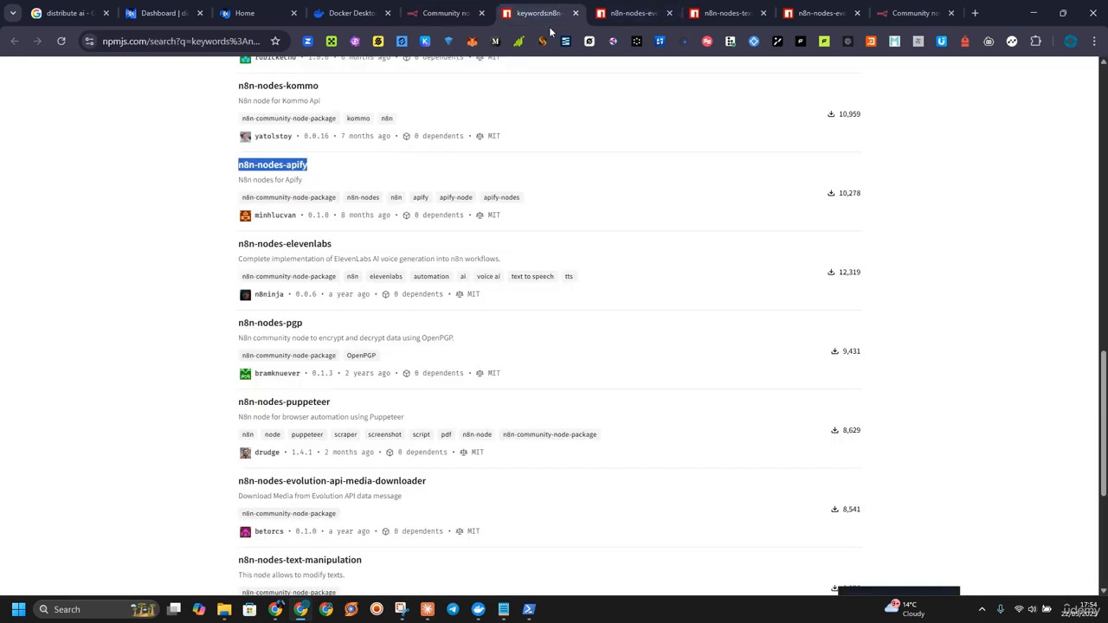
{"action": "scroll", "coordinate": [249, 384], "scroll_direction": "down", "scroll_amount": 3}
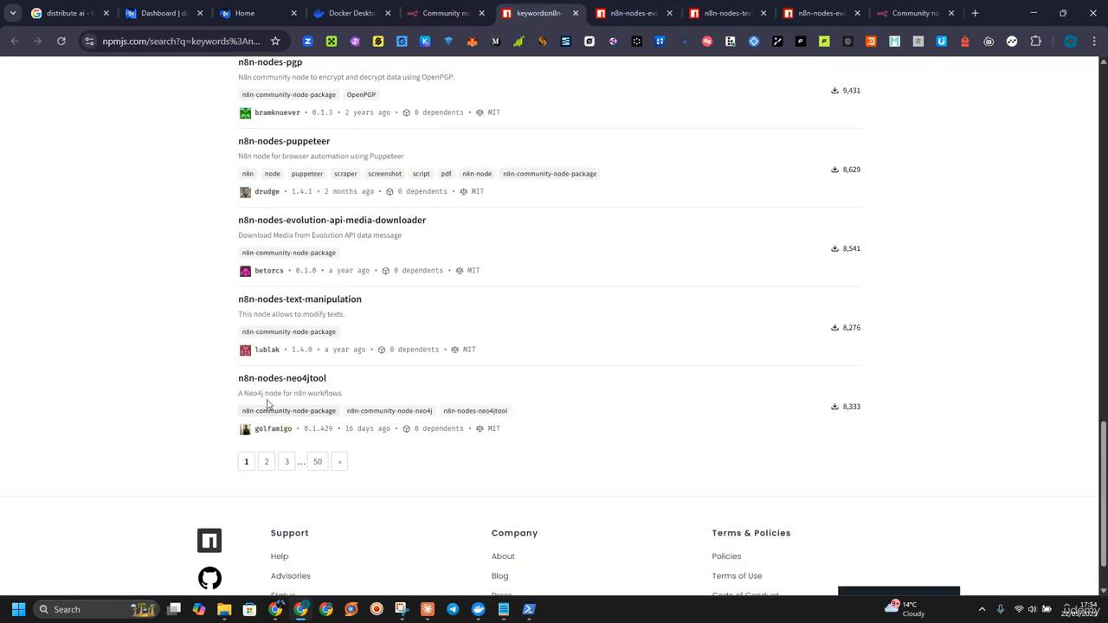
{"action": "right_click", "coordinate": [299, 382]}
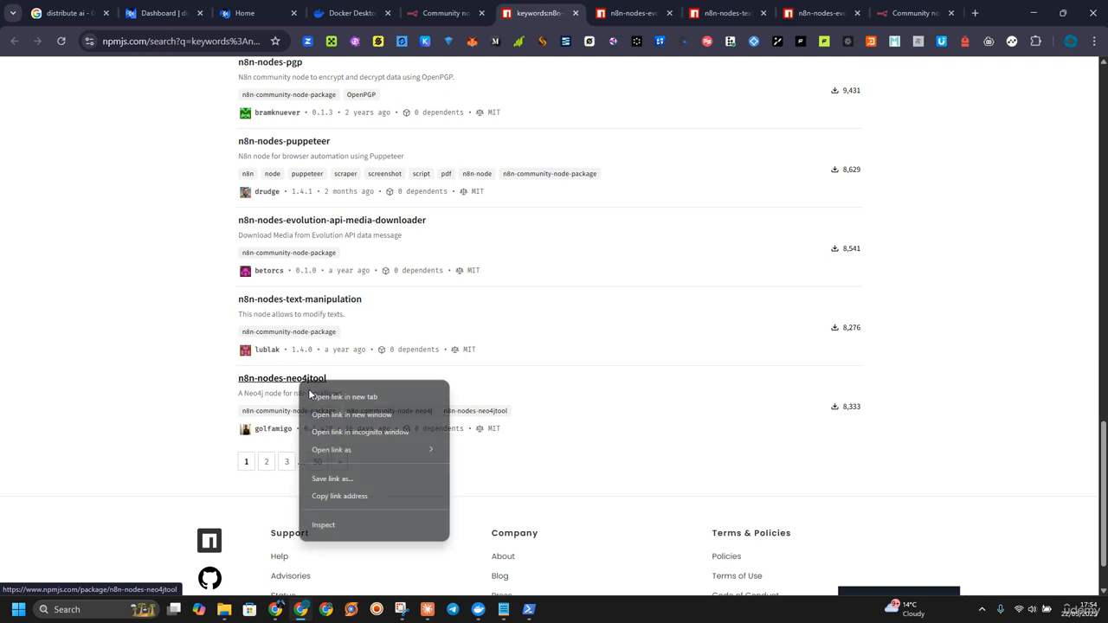
{"action": "left_click", "coordinate": [324, 398]}
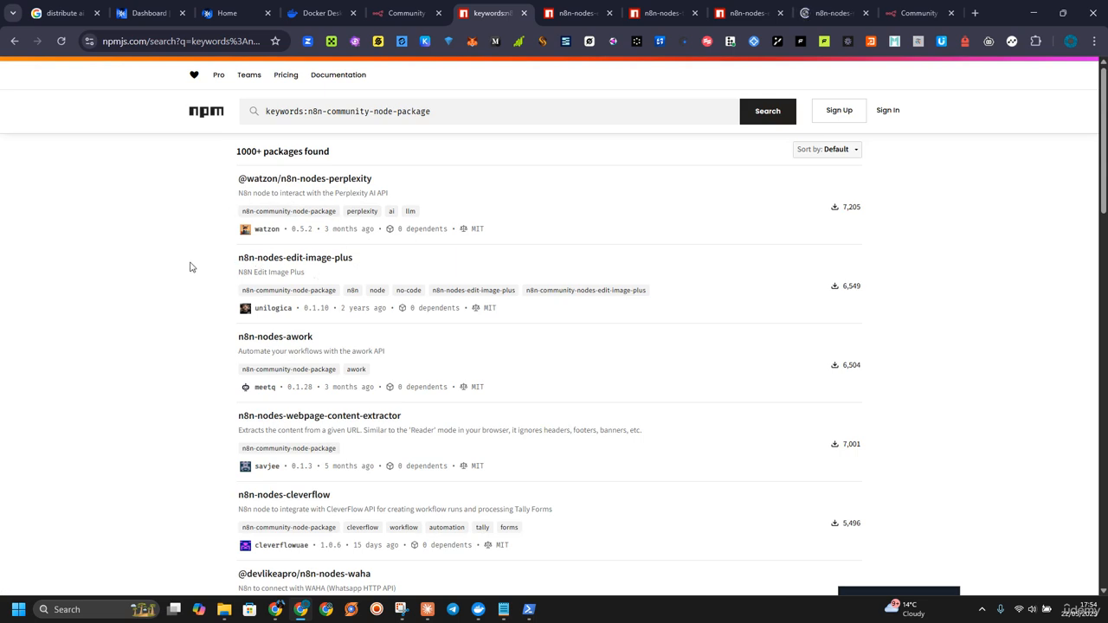
- Copy the package name n8n-nodes-webpage-content-extractor from the next page of npm results
{"action": "scroll", "coordinate": [212, 264], "scroll_direction": "down", "scroll_amount": 1}
{"action": "scroll", "coordinate": [260, 284], "scroll_direction": "down", "scroll_amount": 2}
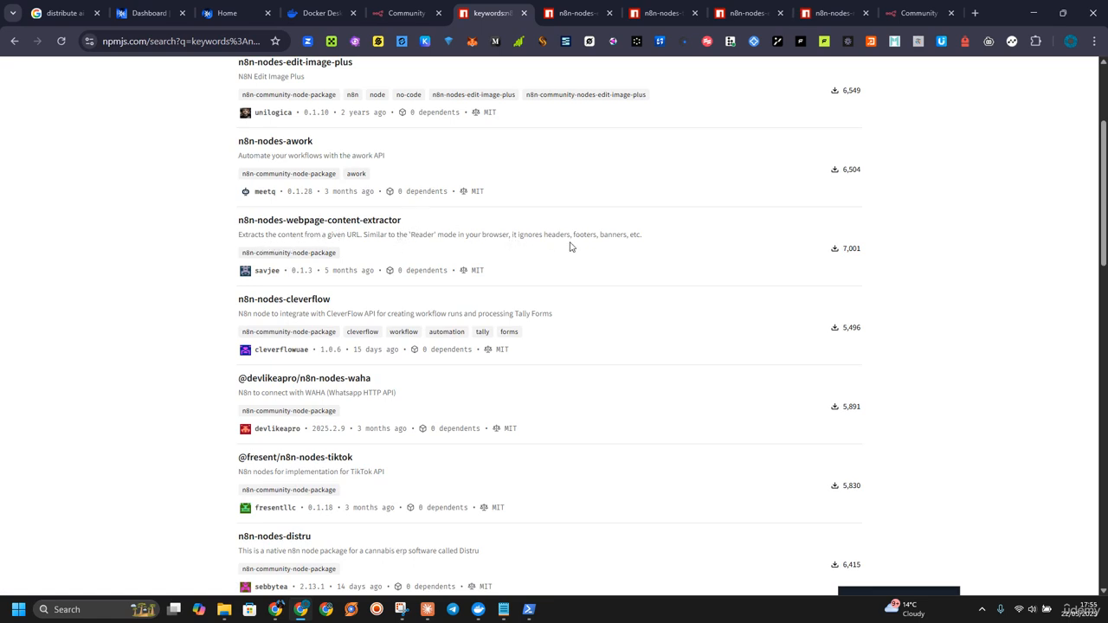
{"action": "left_click_drag", "start_coordinate": [231, 225], "coordinate": [423, 224]}
{"action": "key", "text": "ctrl+c"}
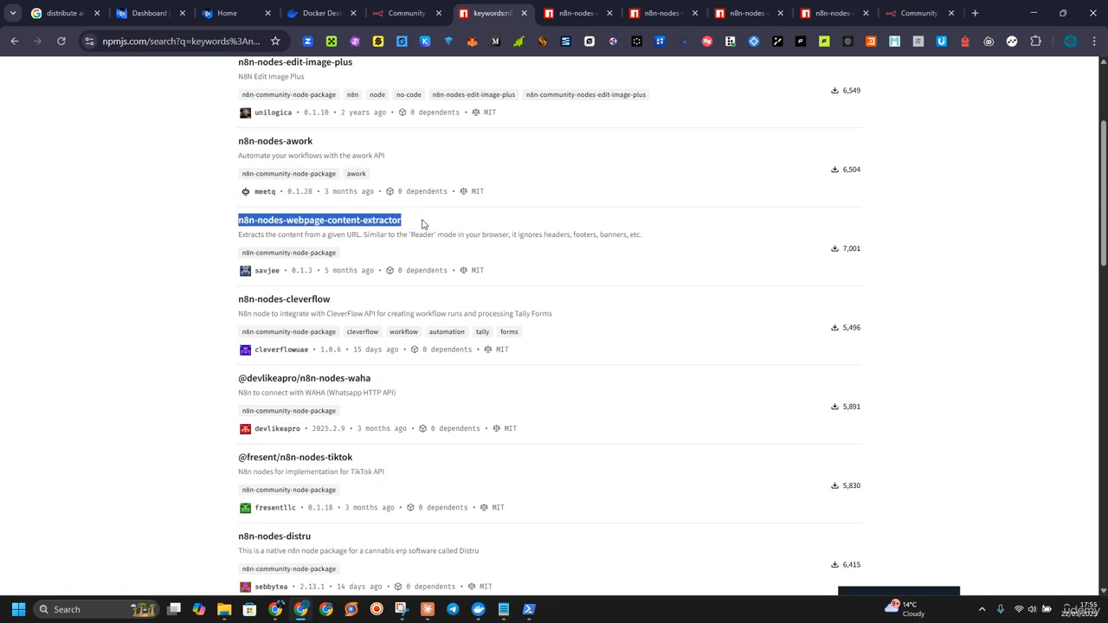
- Install the copied package n8n-nodes-webpage-content-extractor from the second n8n community nodes tab, accepting the risk of unverified code
{"action": "left_click", "coordinate": [445, 9]}
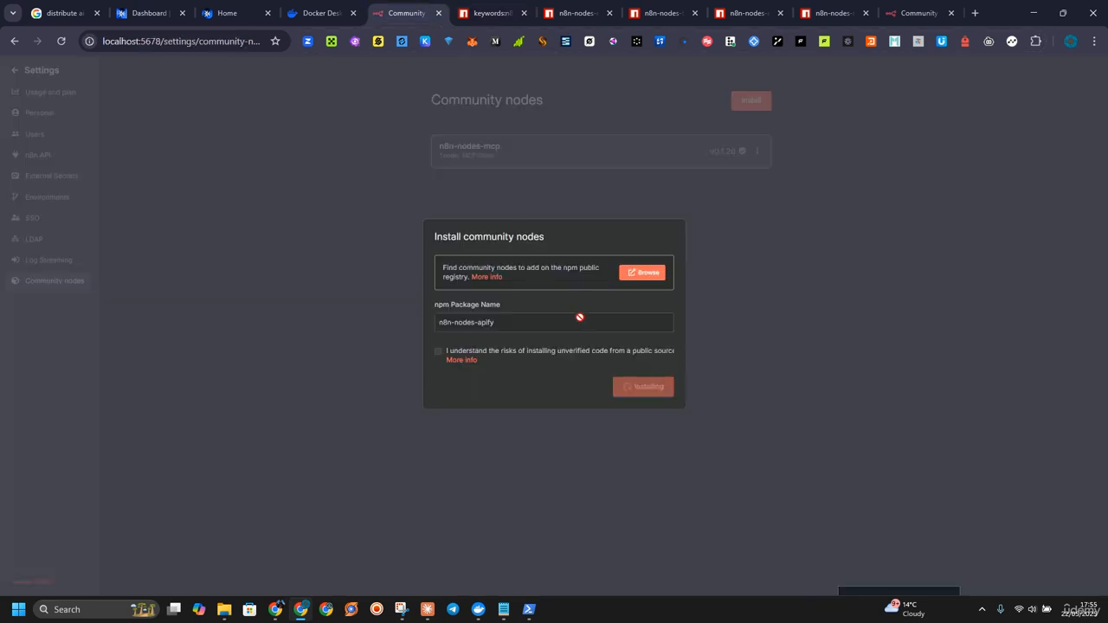
{"action": "left_click", "coordinate": [913, 12]}
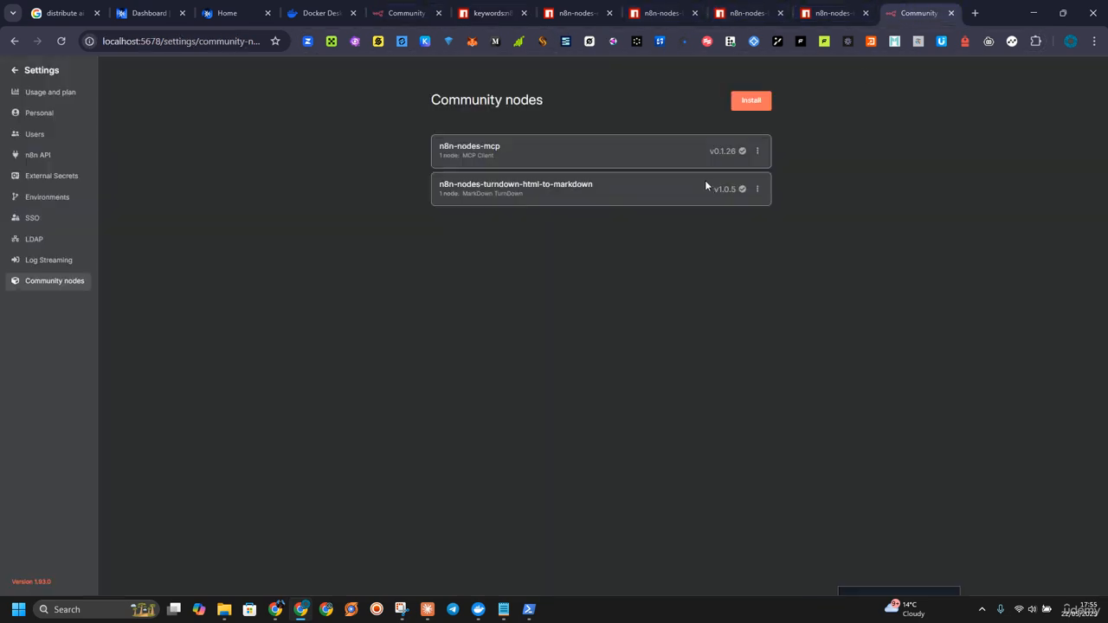
{"action": "left_click", "coordinate": [751, 102]}
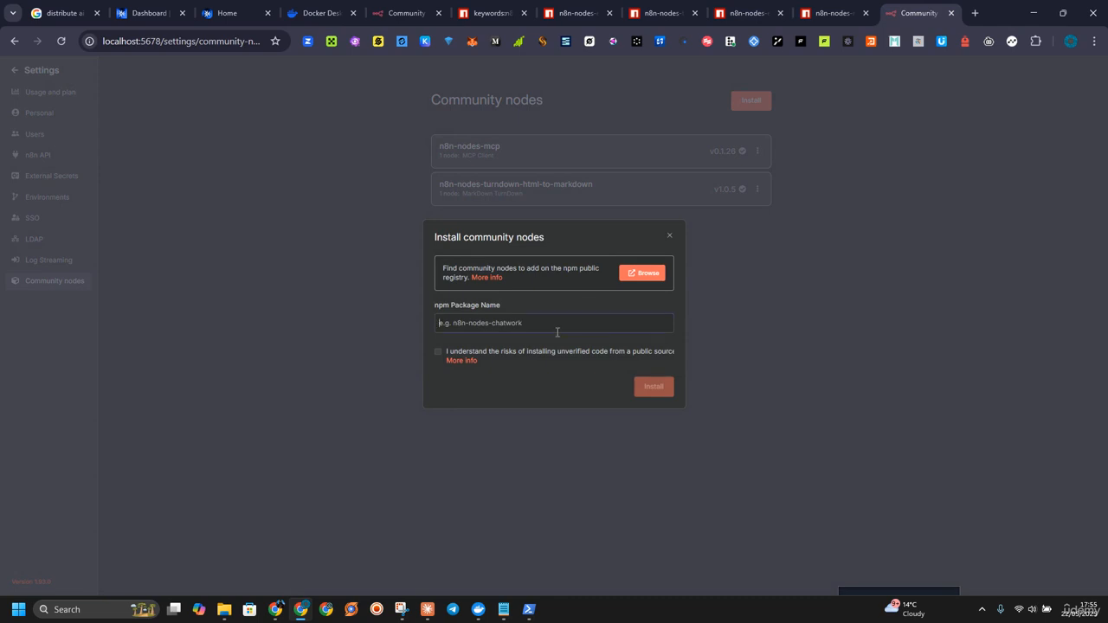
{"action": "key", "text": "ctrl+v"}
{"action": "left_click", "coordinate": [541, 355]}
{"action": "left_click", "coordinate": [641, 391]}
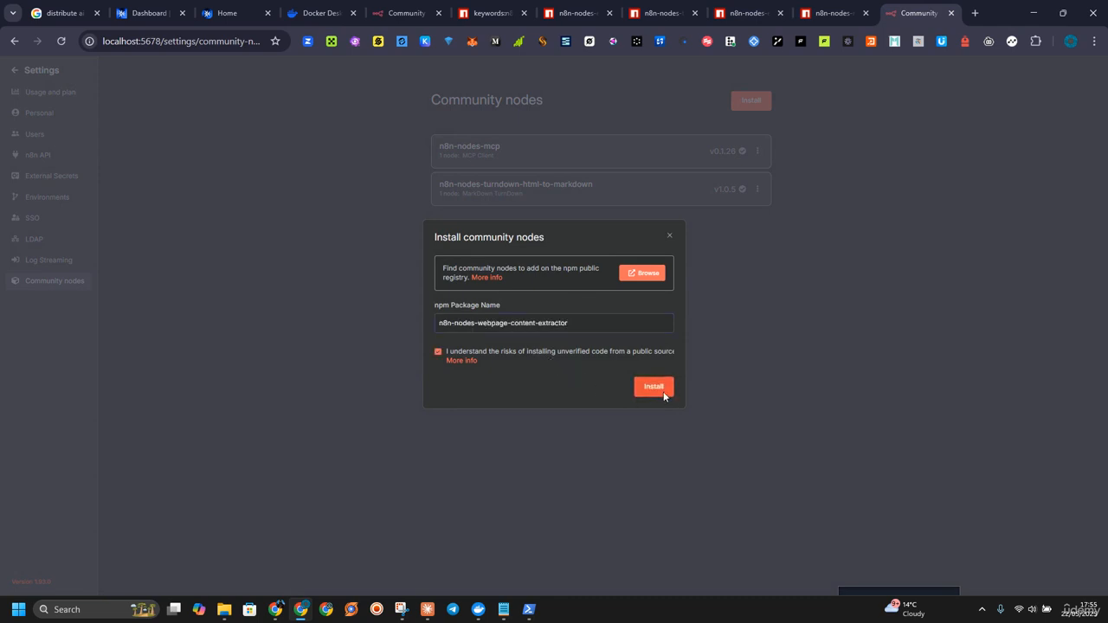
{"action": "left_click", "coordinate": [517, 7]}
{"action": "scroll", "coordinate": [519, 269], "scroll_direction": "down", "scroll_amount": 4}
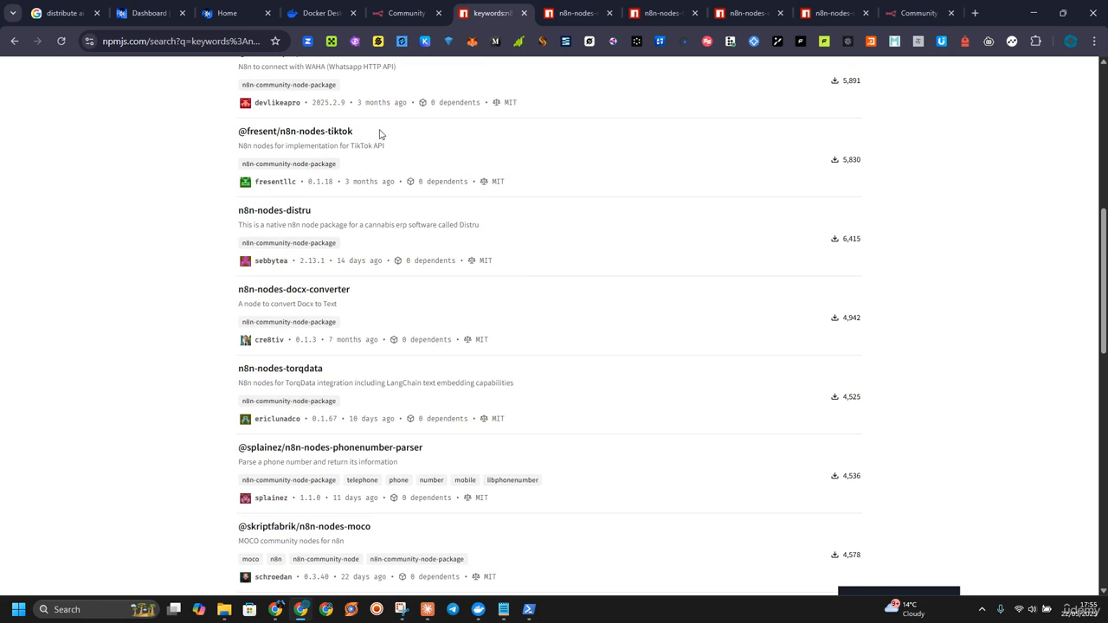
{"action": "left_click_drag", "start_coordinate": [383, 134], "coordinate": [273, 132]}
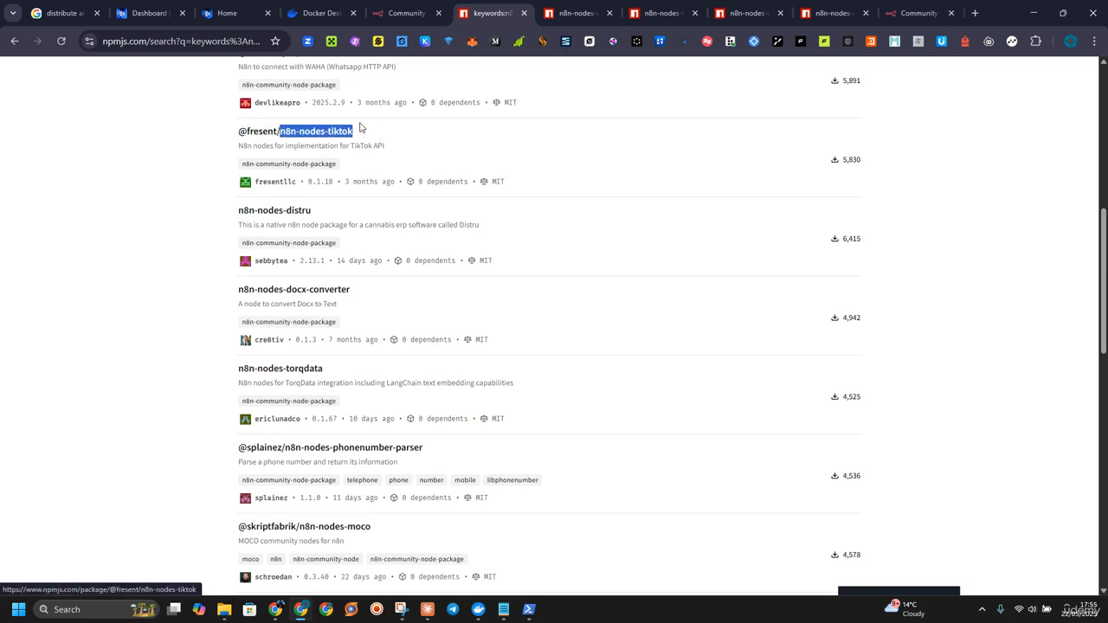
{"action": "left_click_drag", "start_coordinate": [222, 137], "coordinate": [396, 139]}
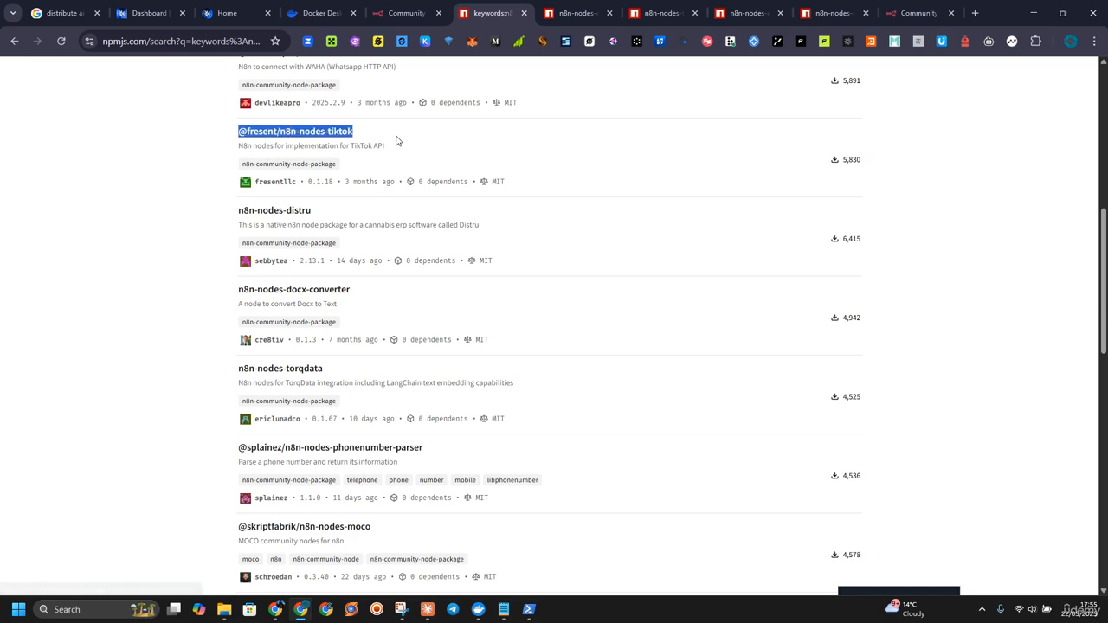
- Review the readme of the n8n-nodes-evolution-api-media-downloader package in its open tab and close that tab
{"action": "left_click", "coordinate": [577, 13]}
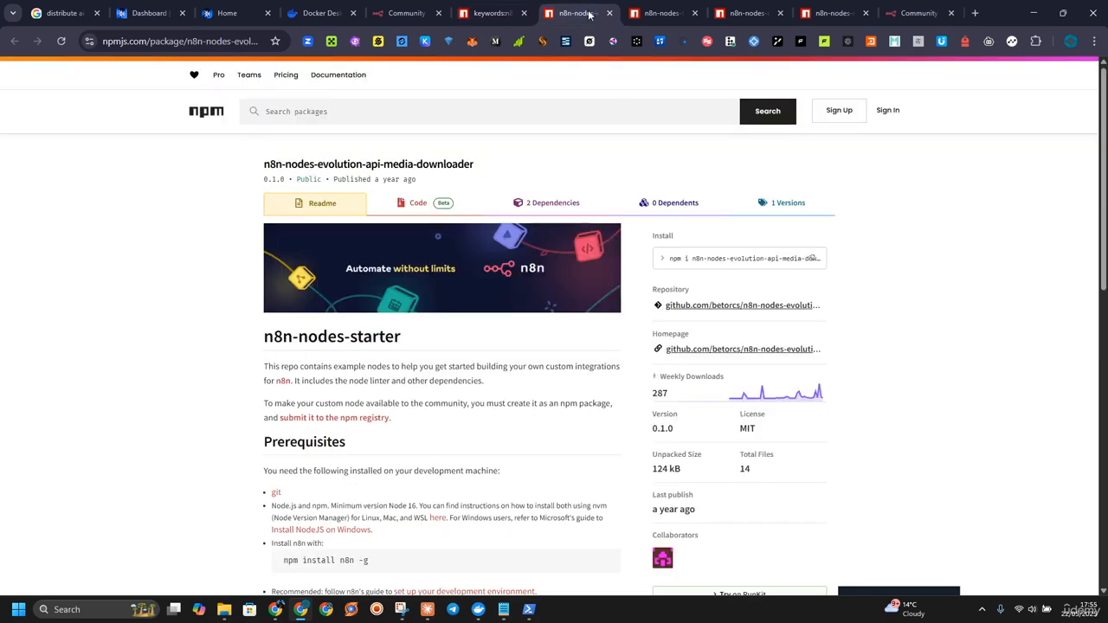
{"action": "scroll", "coordinate": [350, 299], "scroll_direction": "down", "scroll_amount": 2}
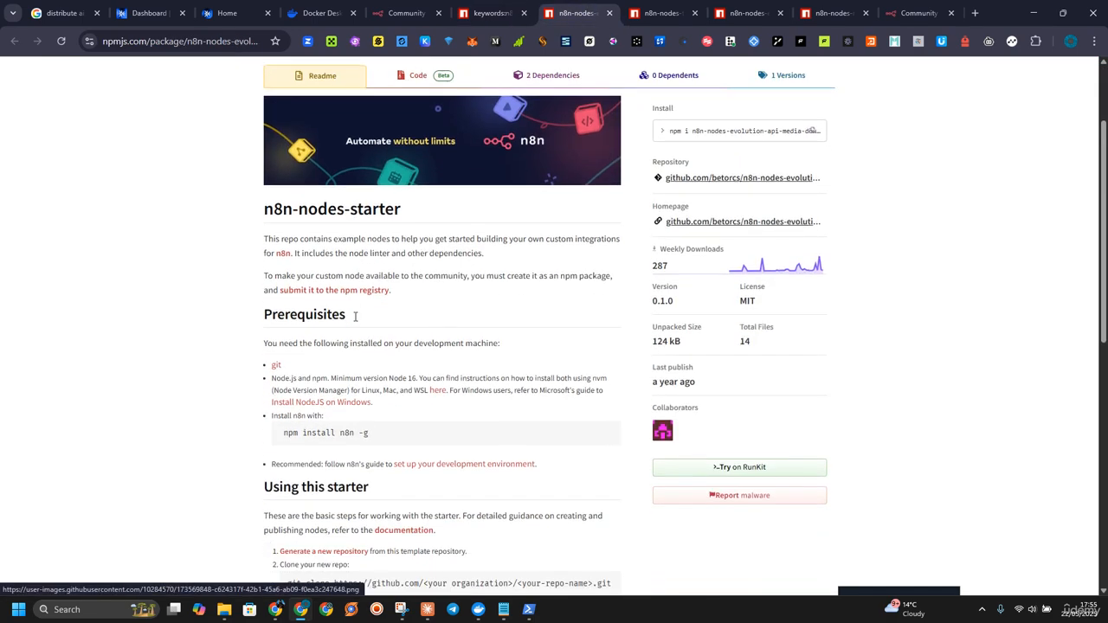
{"action": "scroll", "coordinate": [285, 290], "scroll_direction": "down", "scroll_amount": 3}
{"action": "scroll", "coordinate": [554, 364], "scroll_direction": "down", "scroll_amount": 4}
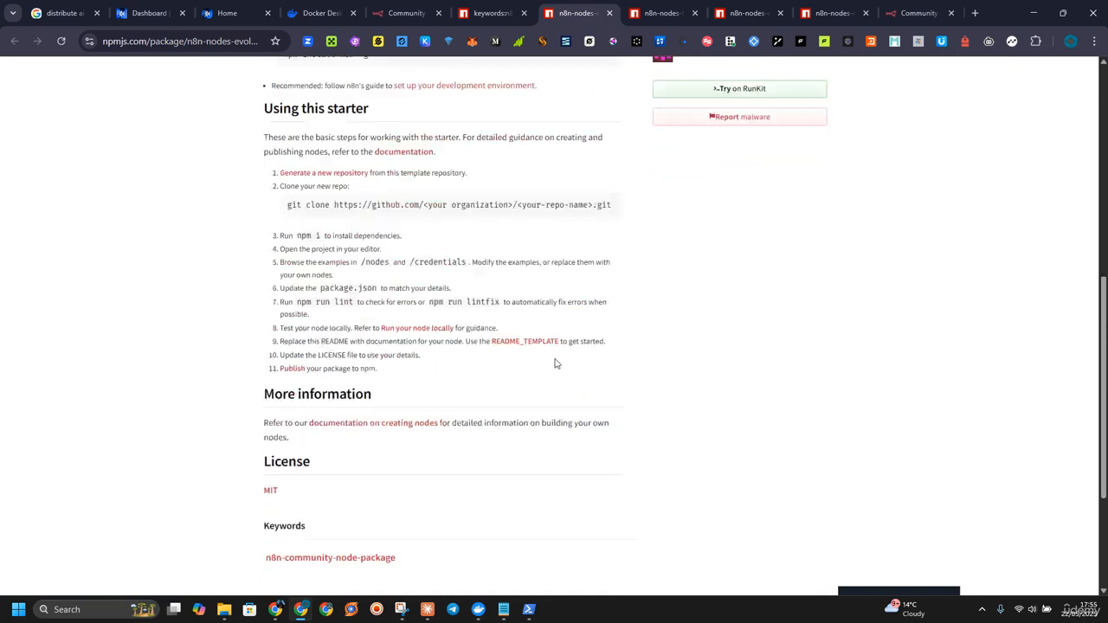
{"action": "left_click", "coordinate": [609, 13]}
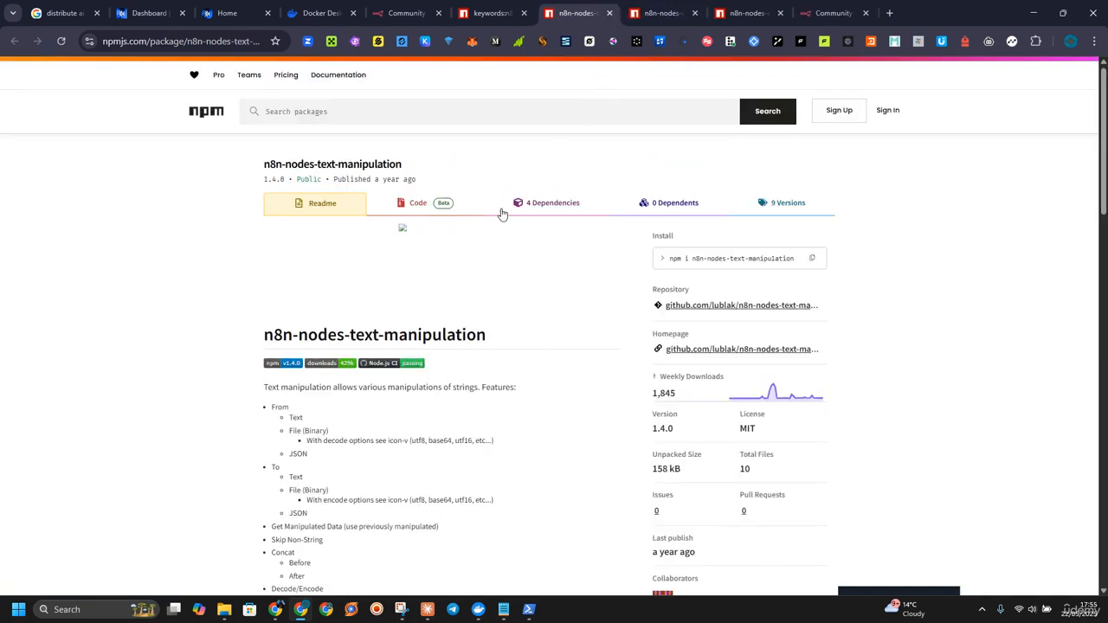
- Read through the feature list and install instructions of n8n-nodes-text-manipulation and close its tab
{"action": "scroll", "coordinate": [307, 236], "scroll_direction": "down", "scroll_amount": 2}
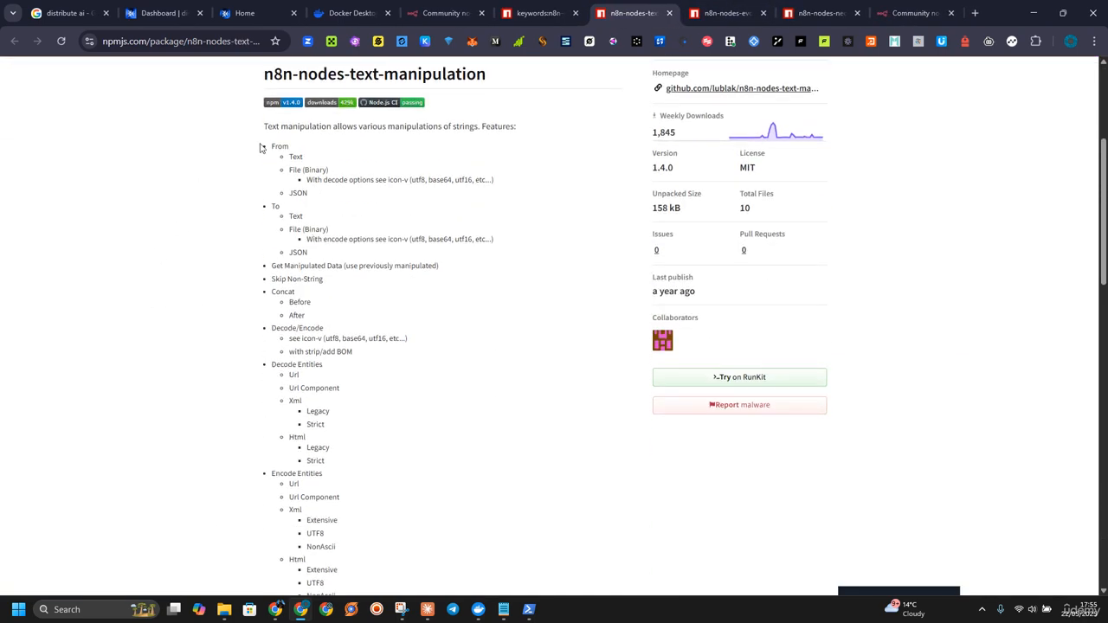
{"action": "scroll", "coordinate": [334, 192], "scroll_direction": "down", "scroll_amount": 10}
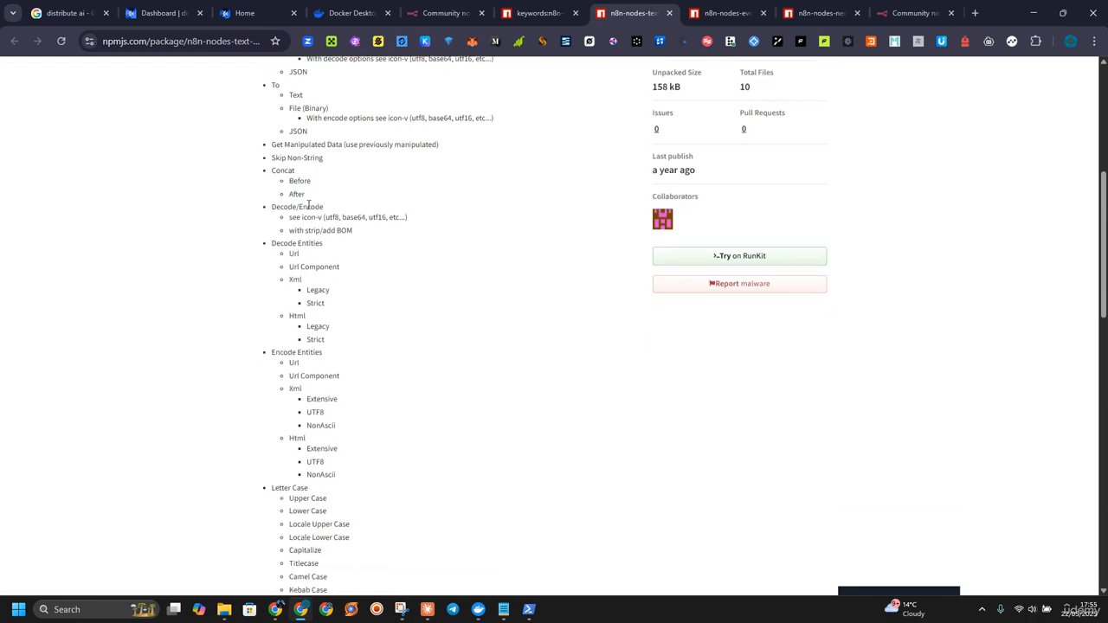
{"action": "scroll", "coordinate": [183, 198], "scroll_direction": "down", "scroll_amount": 3}
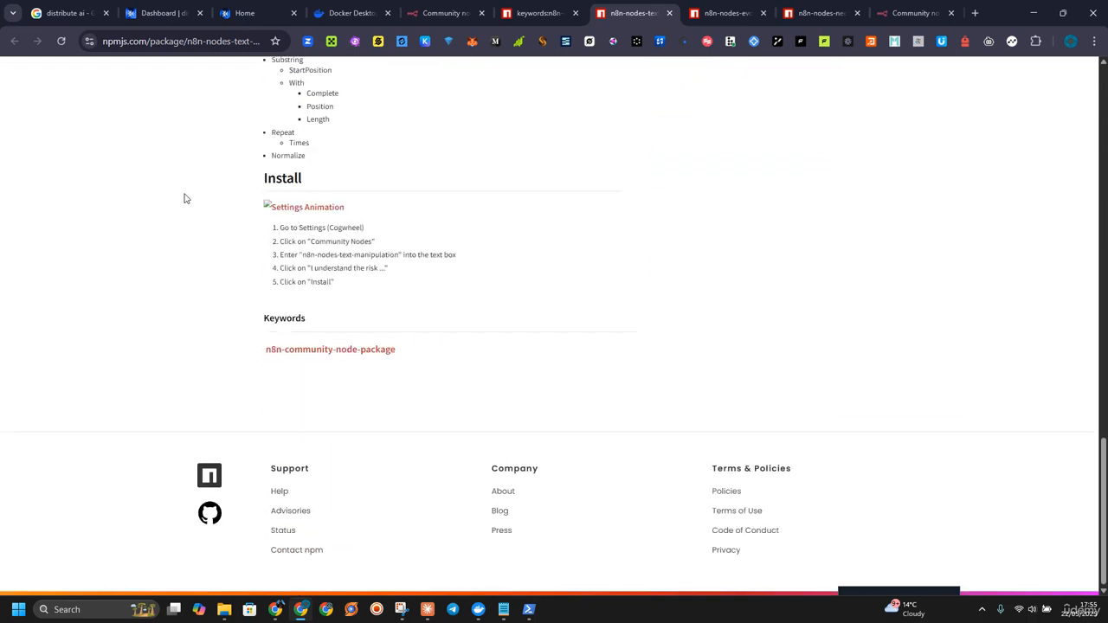
{"action": "scroll", "coordinate": [358, 260], "scroll_direction": "up", "scroll_amount": 2}
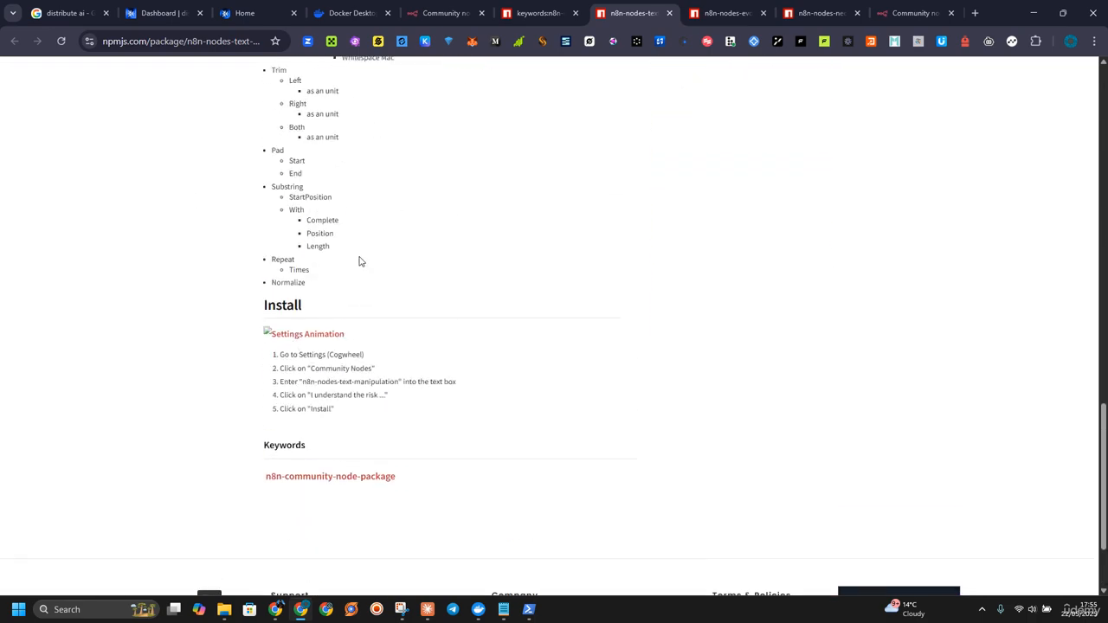
{"action": "left_click", "coordinate": [669, 13]}
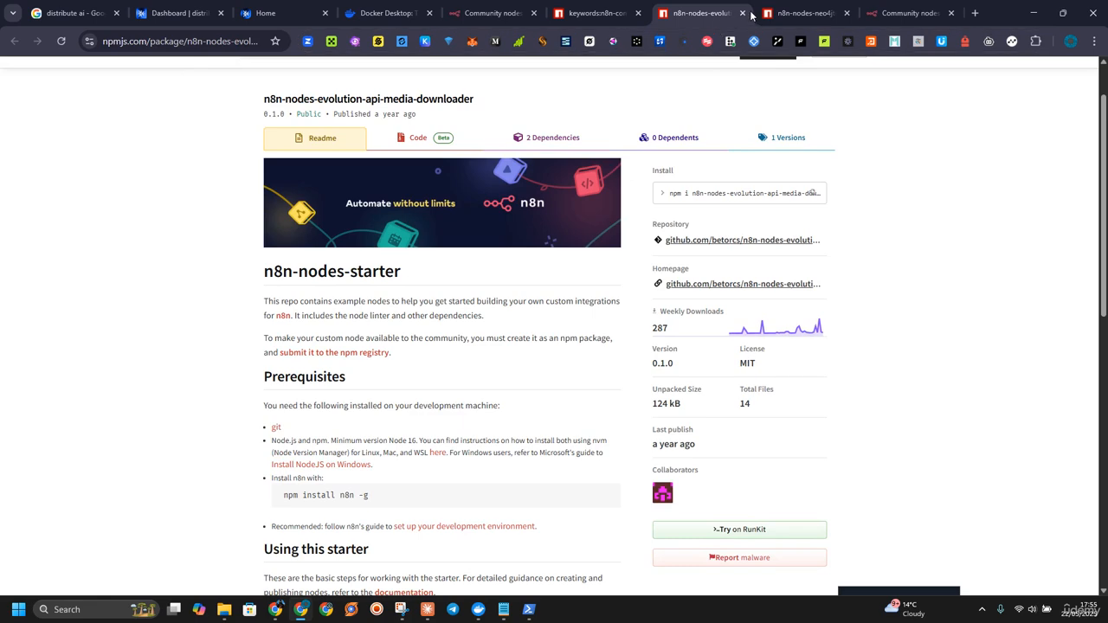
- Close the duplicate evolution-api-media-downloader tab, review the n8n-nodes-neo4jtool readme and close that tab too
{"action": "left_click", "coordinate": [742, 13]}
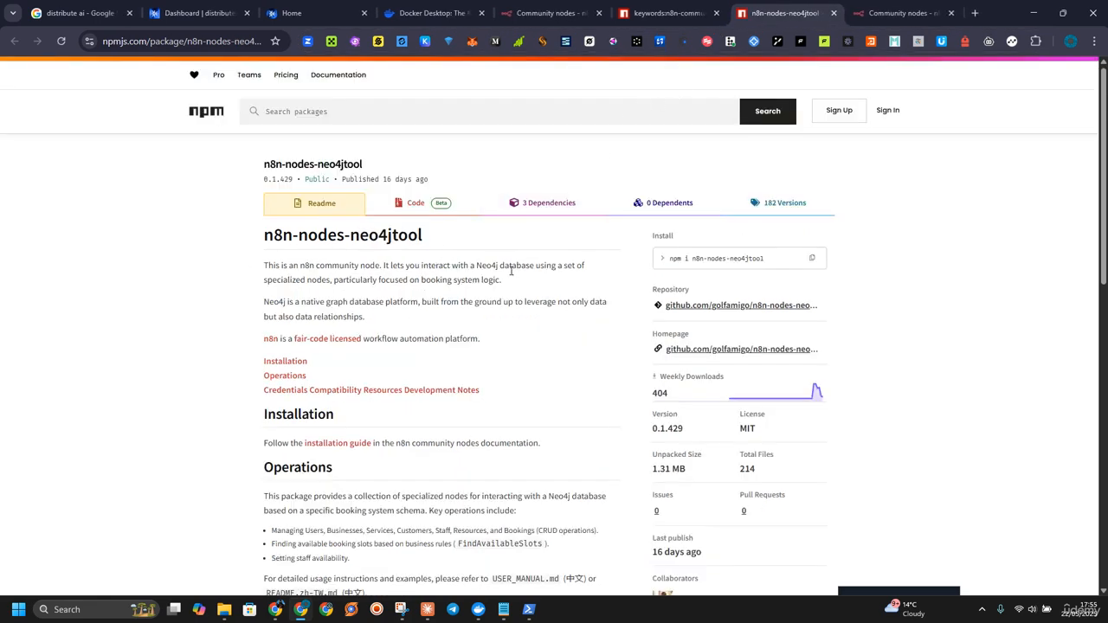
{"action": "scroll", "coordinate": [510, 272], "scroll_direction": "down", "scroll_amount": 2}
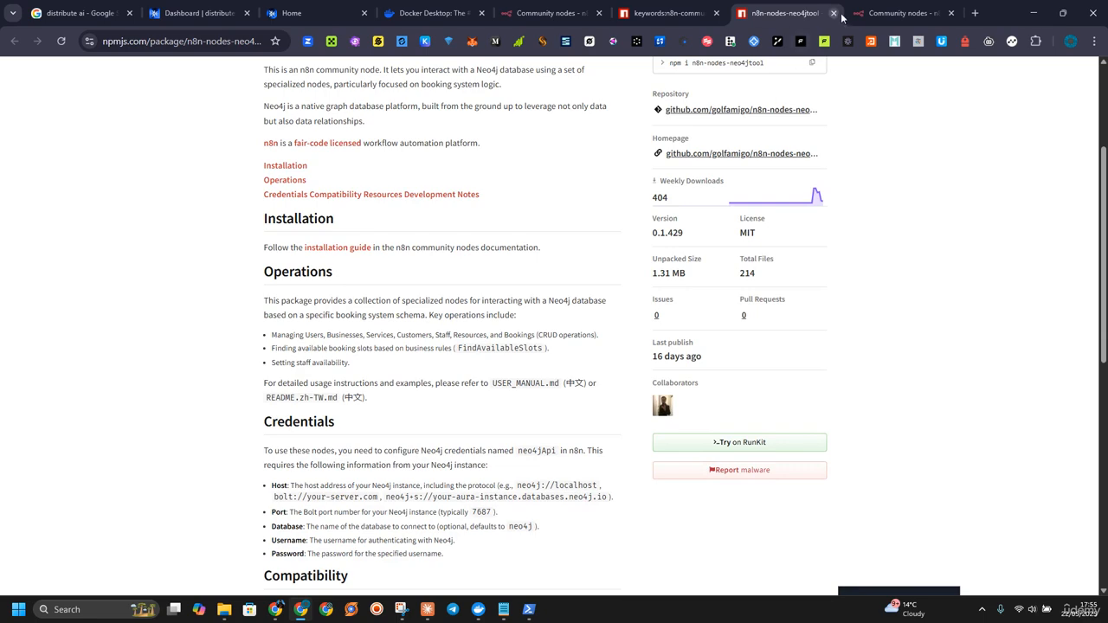
{"action": "left_click", "coordinate": [834, 16]}
- Check the installation progress in both n8n community nodes tabs and return to the npm results
{"action": "left_click", "coordinate": [855, 22]}
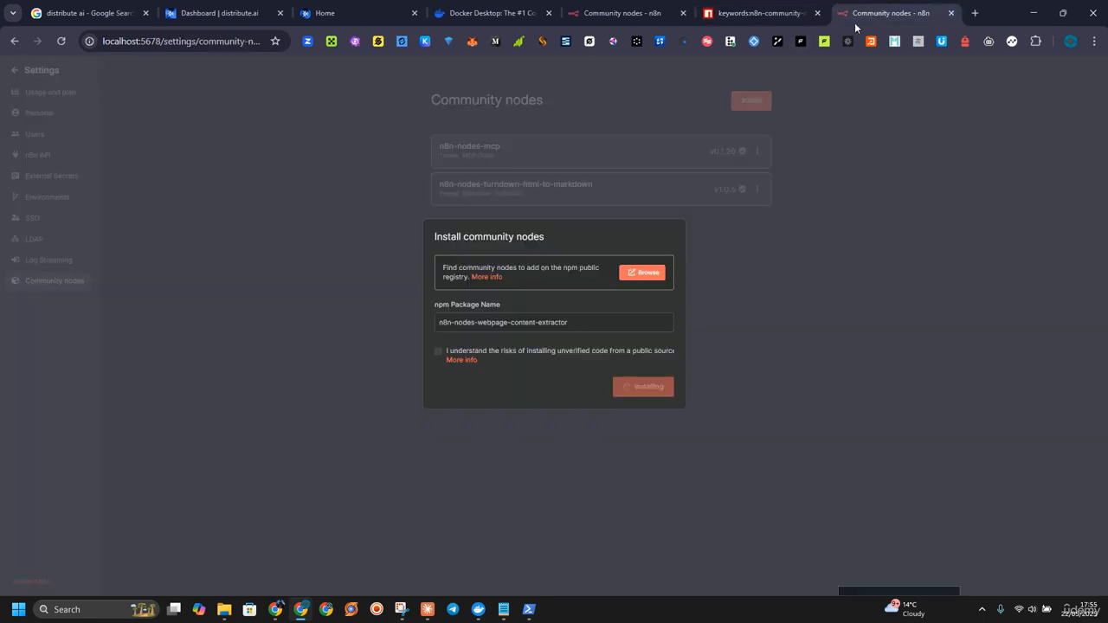
{"action": "left_click", "coordinate": [619, 13]}
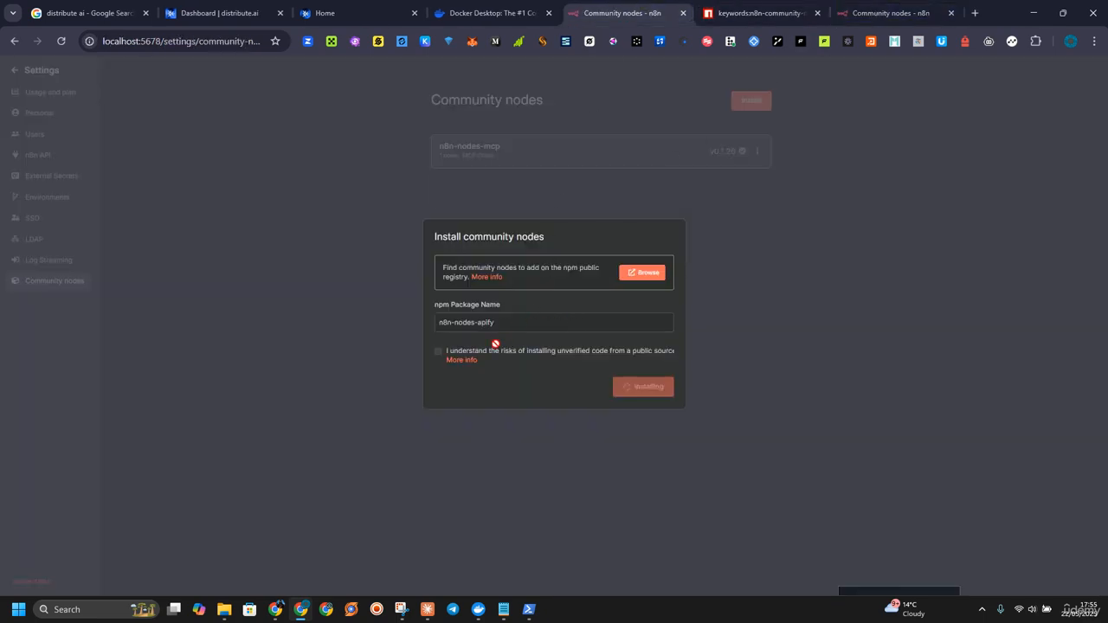
{"action": "left_click", "coordinate": [746, 5]}
- Browse the remaining packages on this results page and sort the results by Most downloaded this week
{"action": "scroll", "coordinate": [456, 317], "scroll_direction": "down", "scroll_amount": 3}
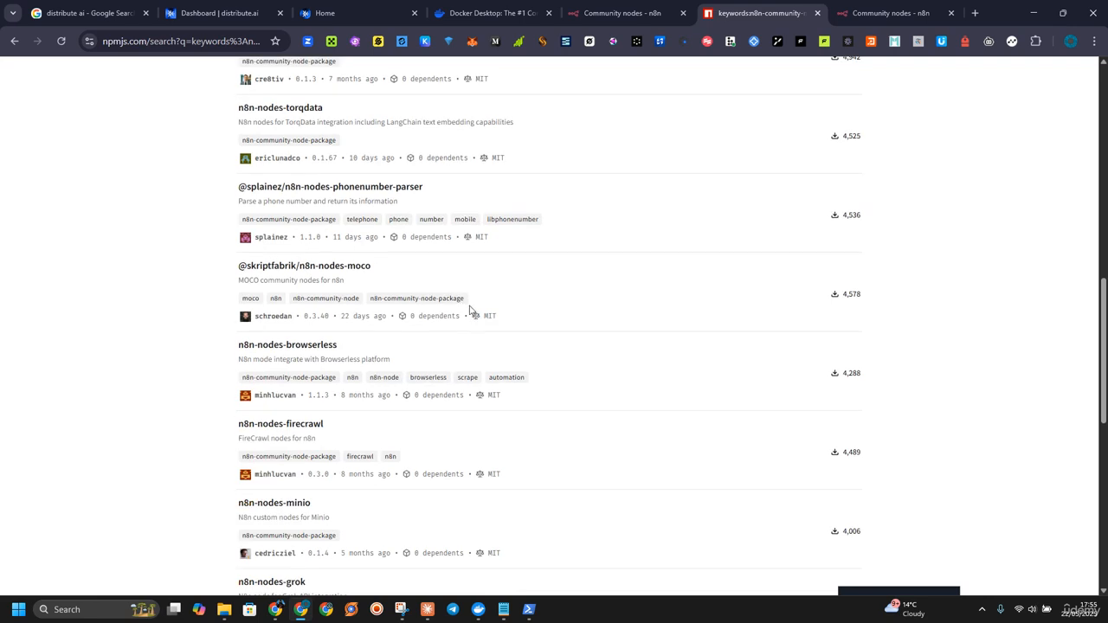
{"action": "scroll", "coordinate": [266, 279], "scroll_direction": "down", "scroll_amount": 2}
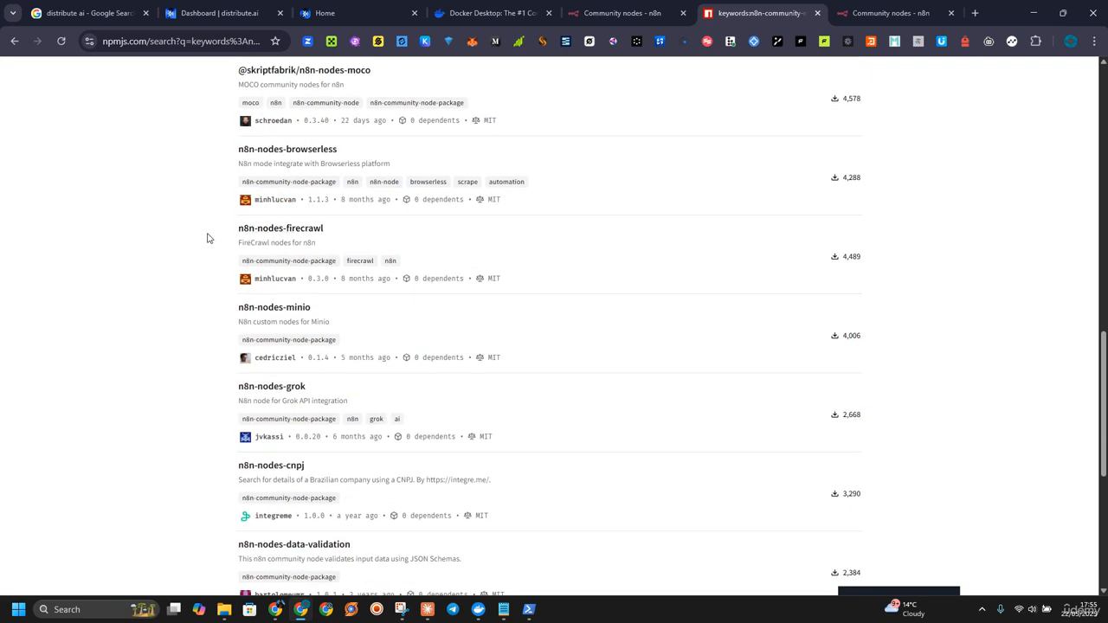
{"action": "scroll", "coordinate": [216, 286], "scroll_direction": "down", "scroll_amount": 2}
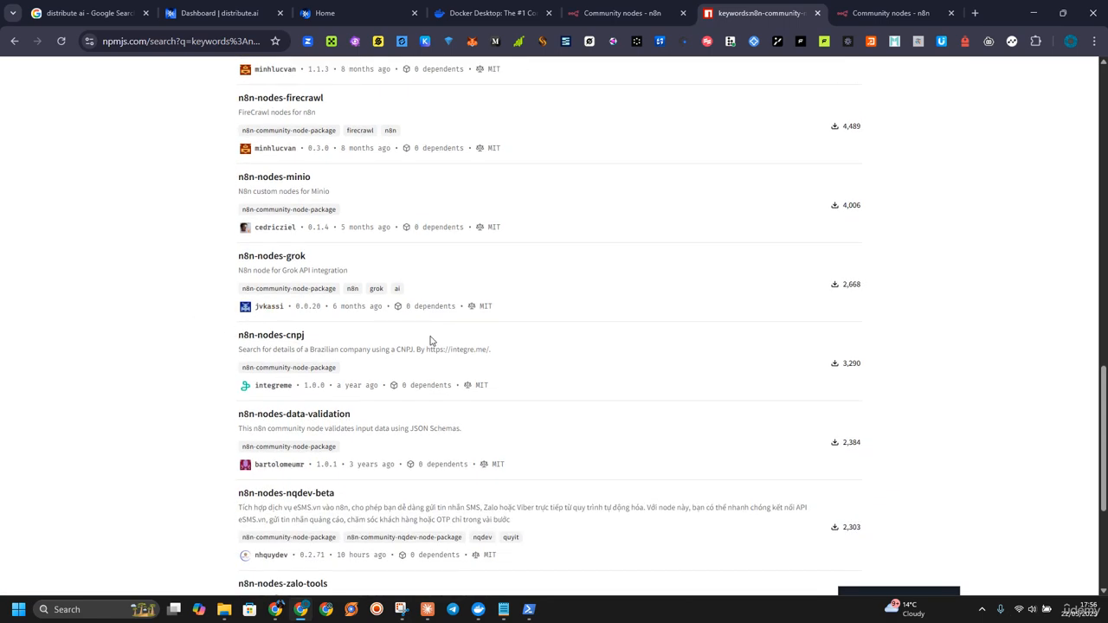
{"action": "scroll", "coordinate": [431, 340], "scroll_direction": "down", "scroll_amount": 2}
{"action": "scroll", "coordinate": [854, 317], "scroll_direction": "up", "scroll_amount": 15}
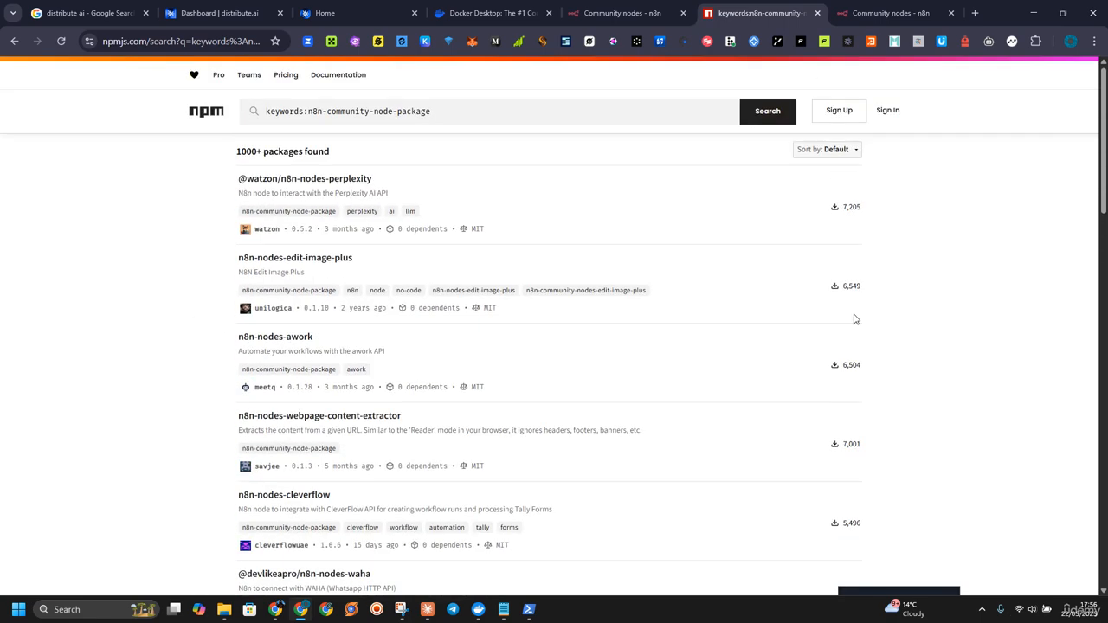
{"action": "left_click", "coordinate": [836, 151]}
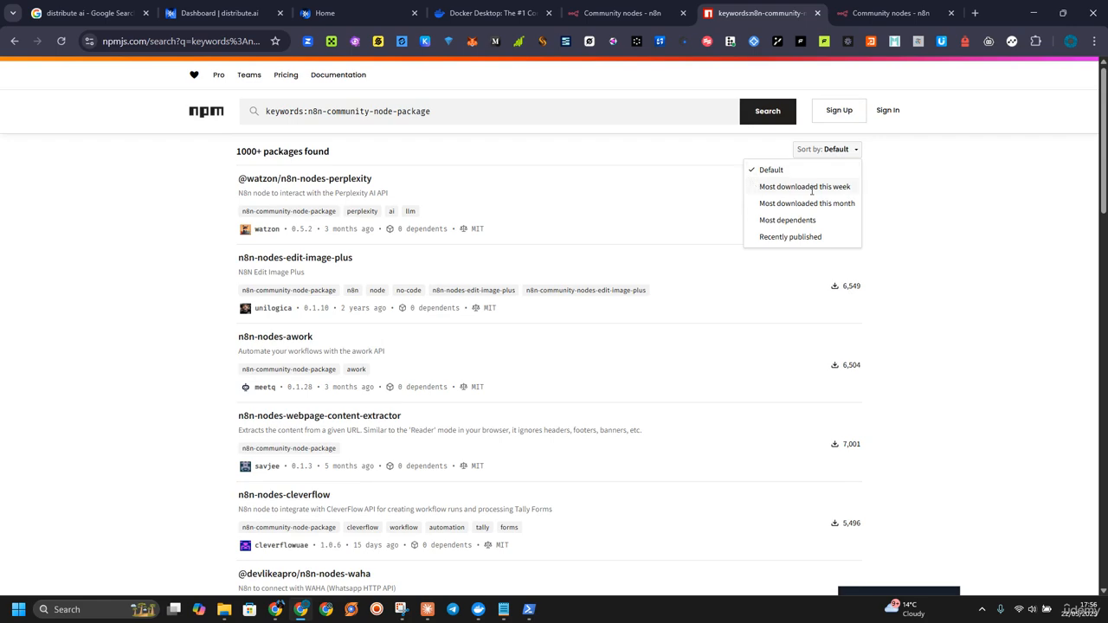
{"action": "left_click", "coordinate": [834, 188]}
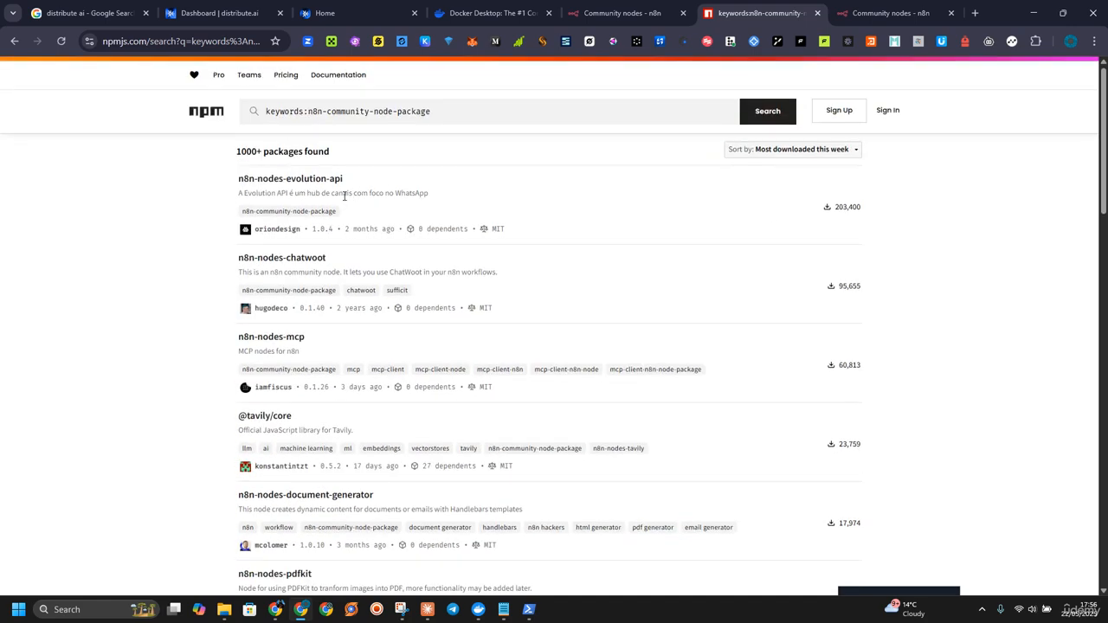
- Examine the names, descriptions and download figures of the weekly most downloaded n8n community packages through the end of the page
{"action": "scroll", "coordinate": [236, 225], "scroll_direction": "down", "scroll_amount": 1}
{"action": "scroll", "coordinate": [213, 242], "scroll_direction": "down", "scroll_amount": 1}
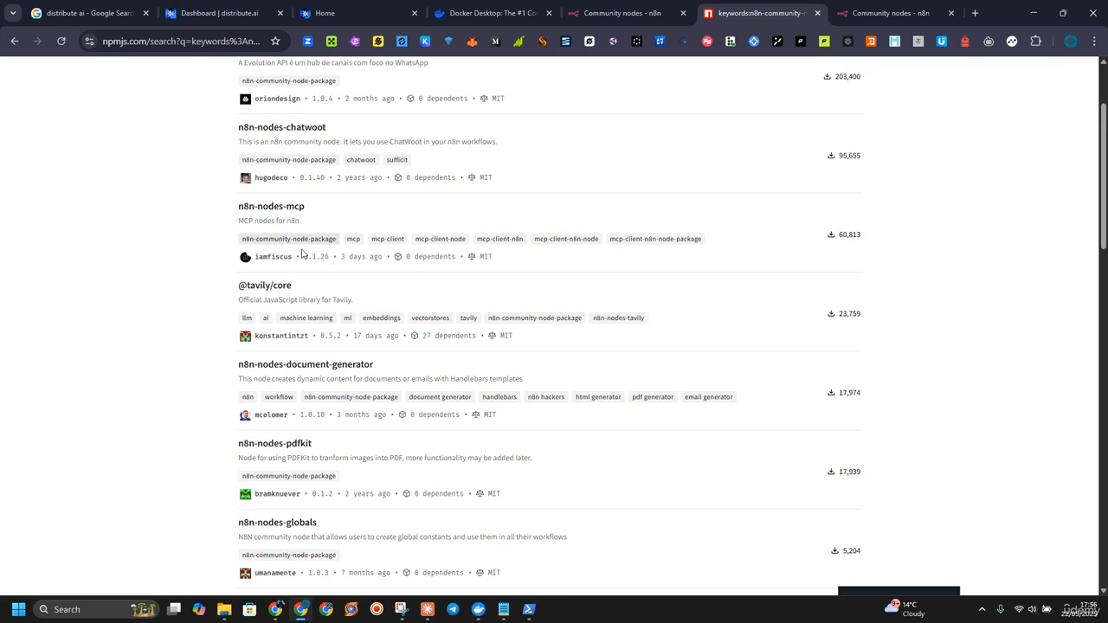
{"action": "scroll", "coordinate": [161, 255], "scroll_direction": "down", "scroll_amount": 2}
{"action": "scroll", "coordinate": [278, 263], "scroll_direction": "down", "scroll_amount": 1}
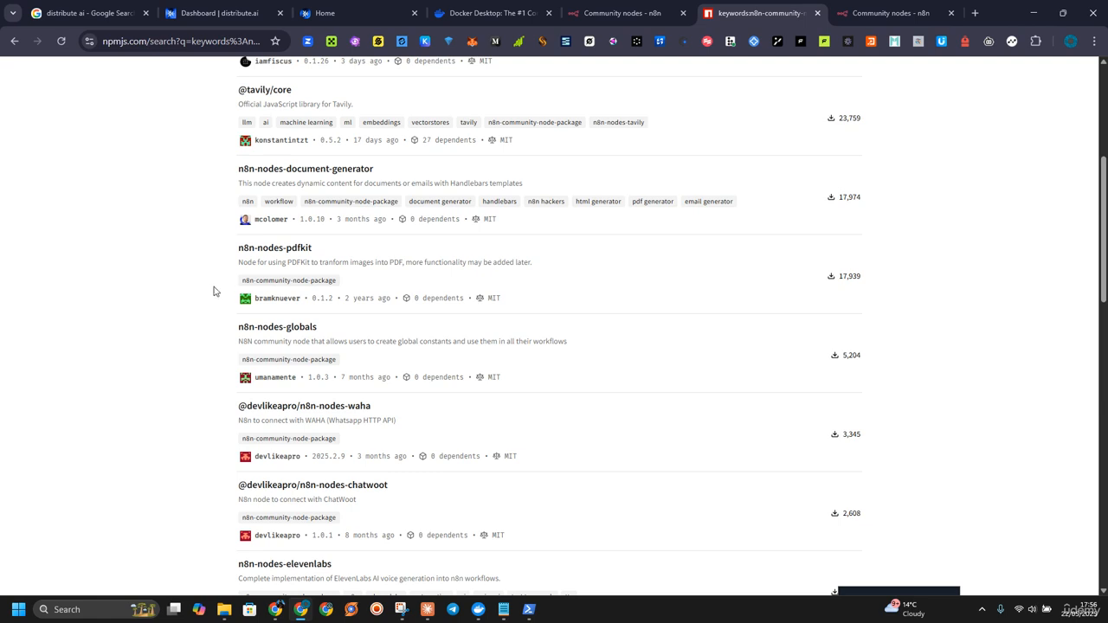
{"action": "scroll", "coordinate": [213, 291], "scroll_direction": "down", "scroll_amount": 1}
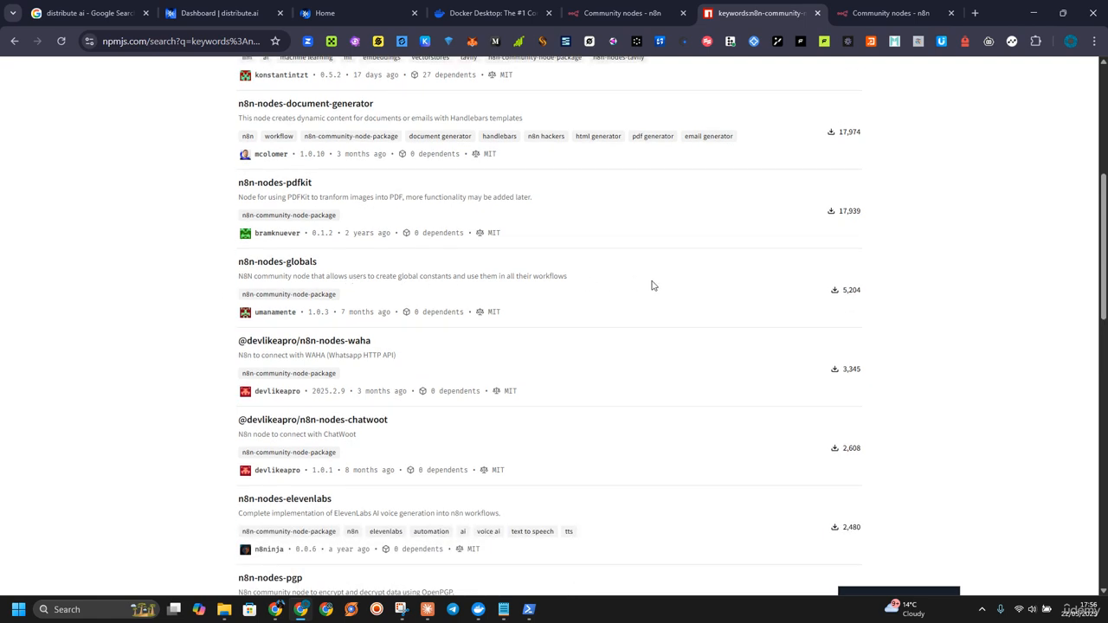
{"action": "scroll", "coordinate": [653, 286], "scroll_direction": "down", "scroll_amount": 6}
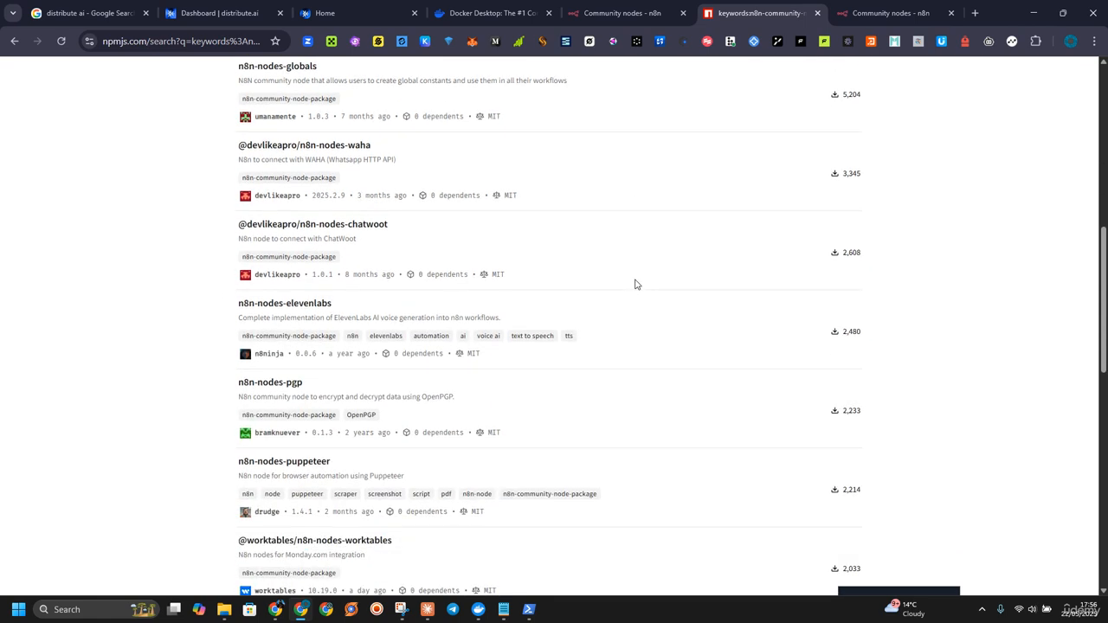
{"action": "scroll", "coordinate": [156, 341], "scroll_direction": "down", "scroll_amount": 1}
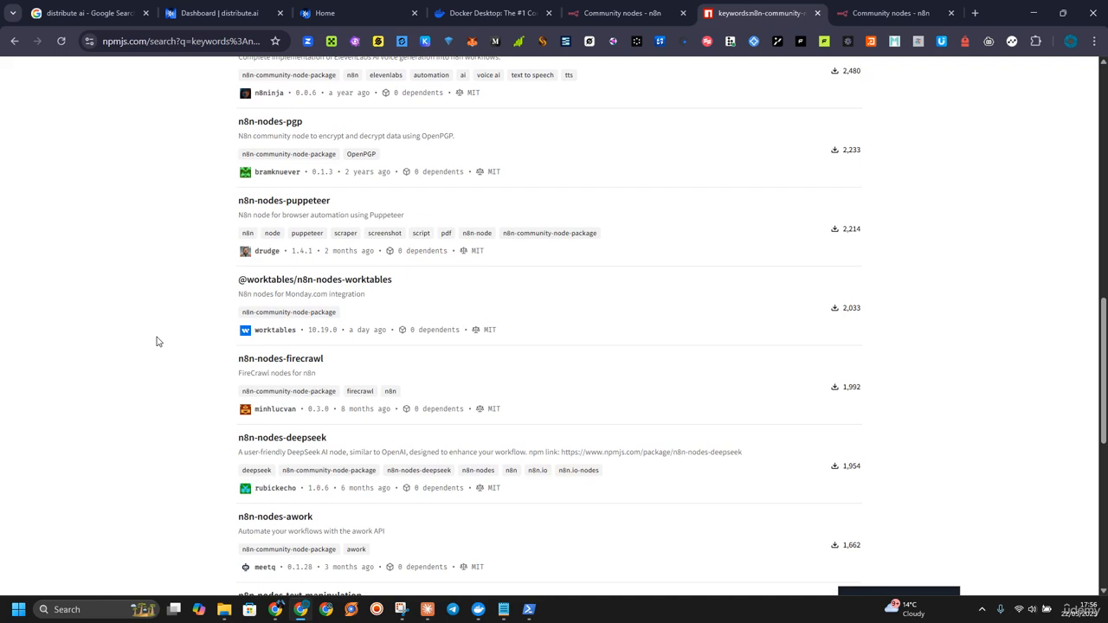
{"action": "scroll", "coordinate": [157, 341], "scroll_direction": "down", "scroll_amount": 2}
{"action": "scroll", "coordinate": [157, 341], "scroll_direction": "down", "scroll_amount": 4}
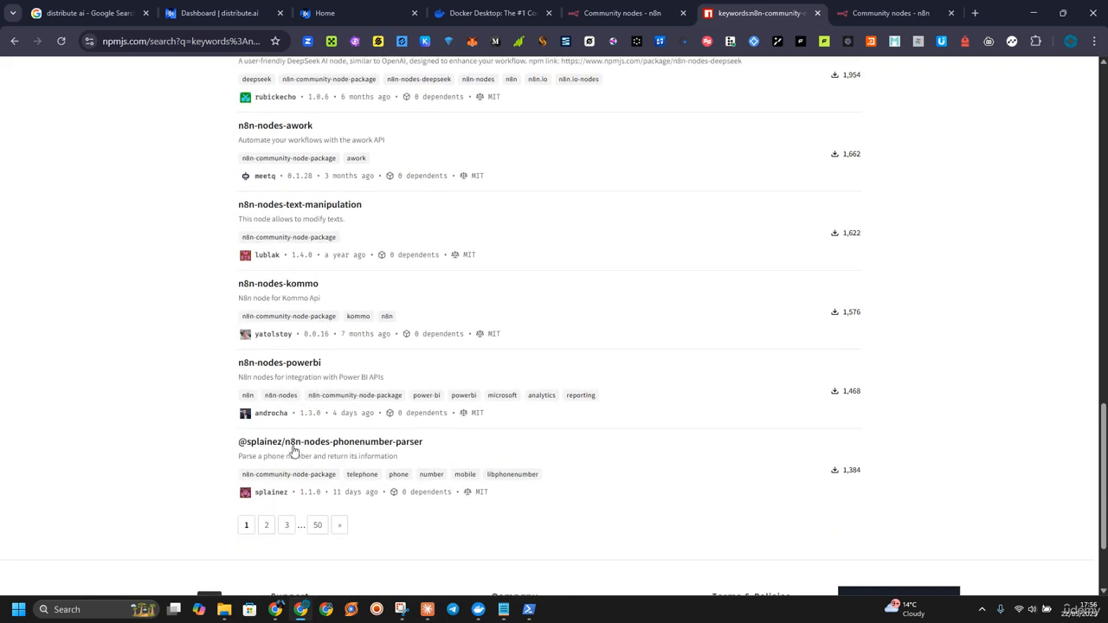
{"action": "scroll", "coordinate": [1017, 352], "scroll_direction": "up", "scroll_amount": 10}
{"action": "scroll", "coordinate": [996, 225], "scroll_direction": "up", "scroll_amount": 5}
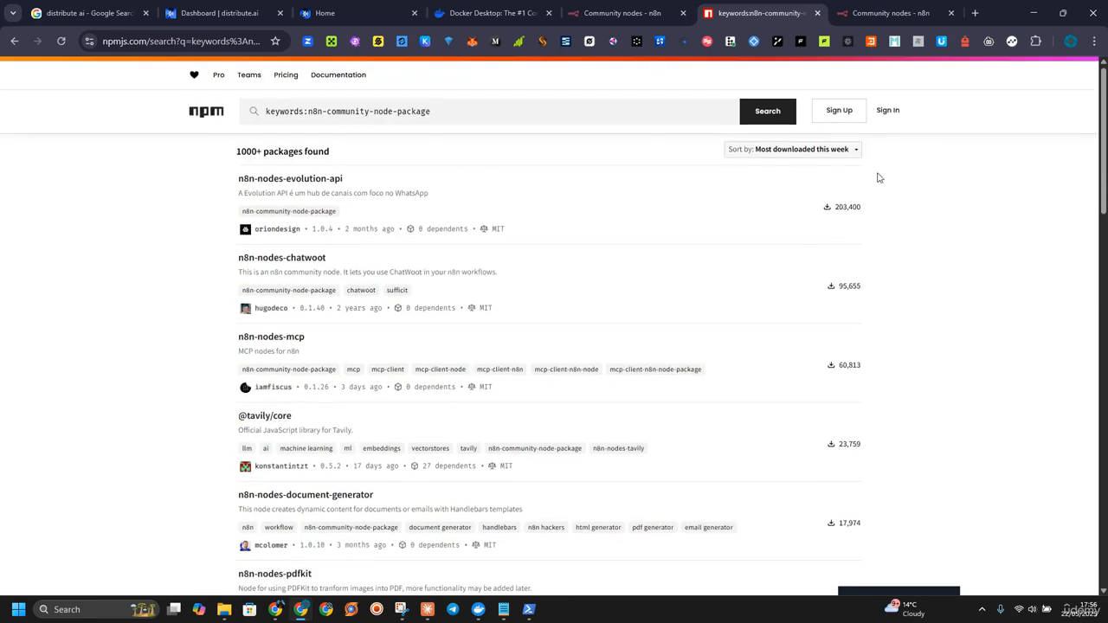
- Sort the npm results by Most downloaded this month and open the n8n-nodes-evolution-api-media-downloader package
{"action": "left_click", "coordinate": [847, 152]}
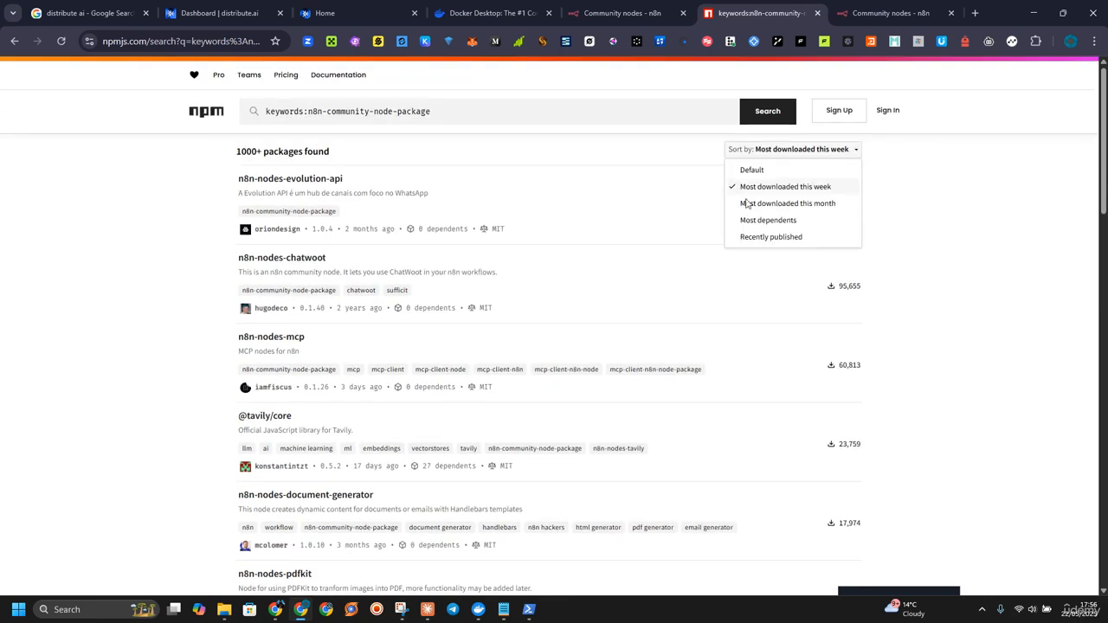
{"action": "left_click", "coordinate": [805, 204]}
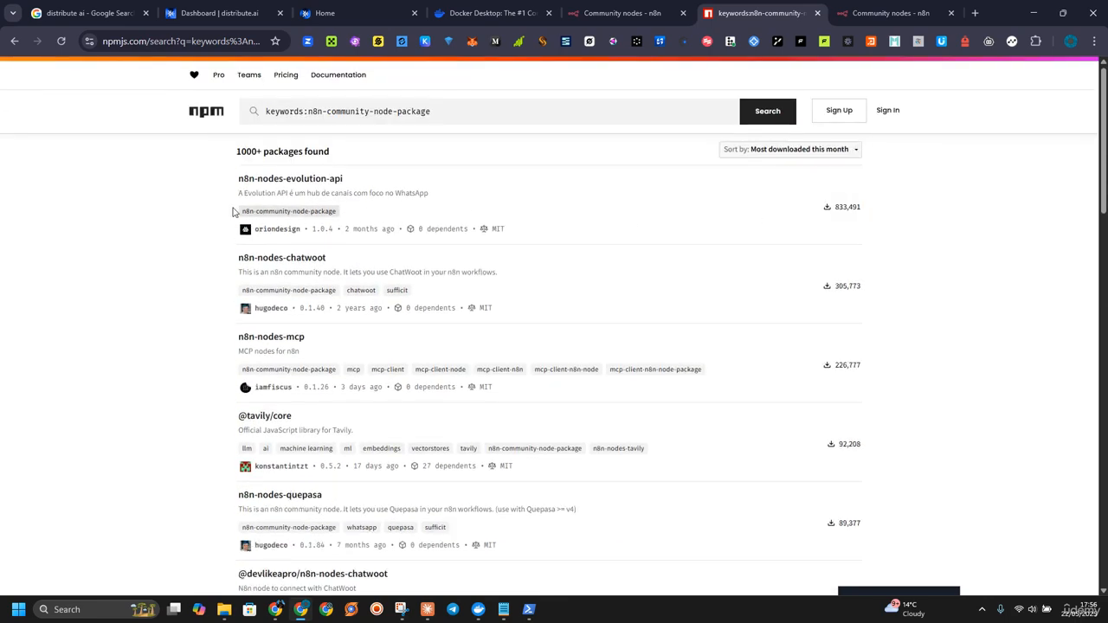
{"action": "scroll", "coordinate": [232, 211], "scroll_direction": "down", "scroll_amount": 7}
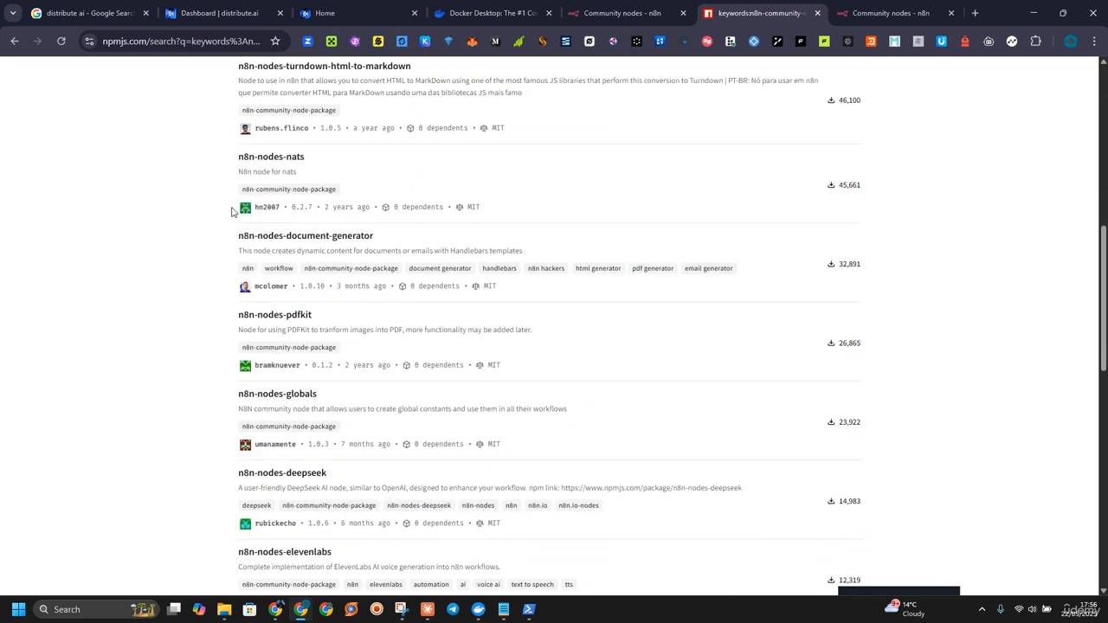
{"action": "scroll", "coordinate": [232, 211], "scroll_direction": "down", "scroll_amount": 10}
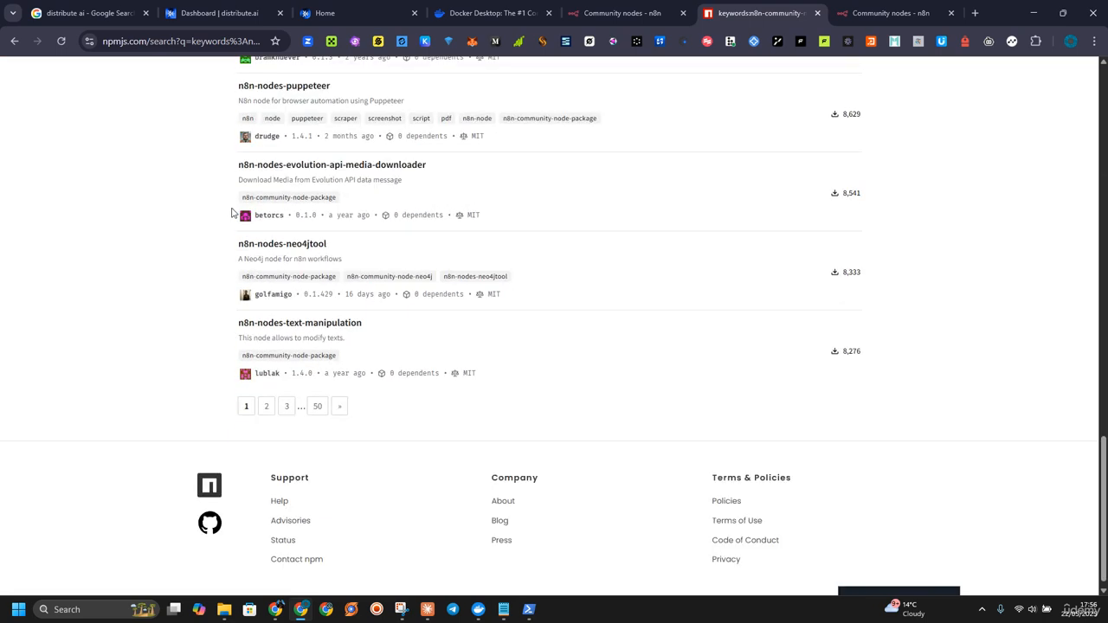
{"action": "scroll", "coordinate": [821, 329], "scroll_direction": "up", "scroll_amount": 2}
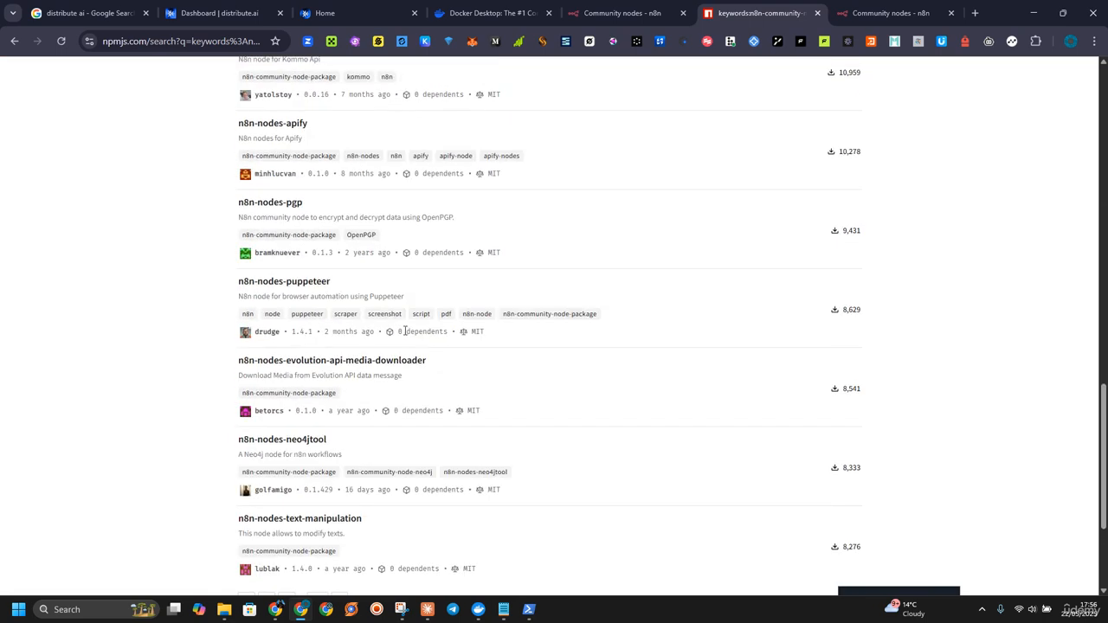
{"action": "left_click", "coordinate": [317, 362]}
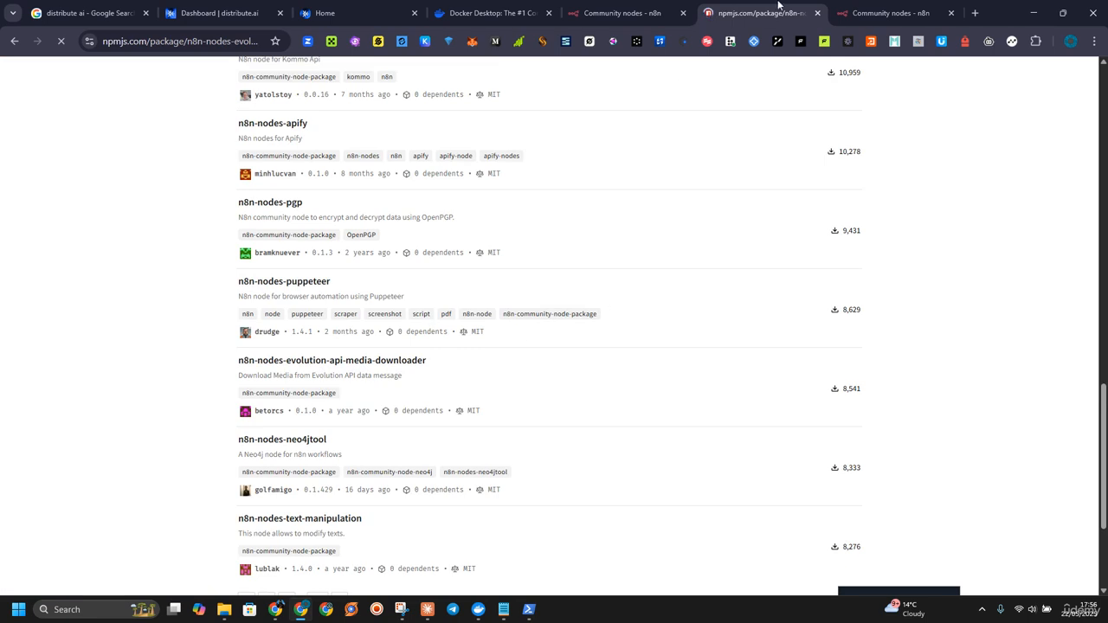